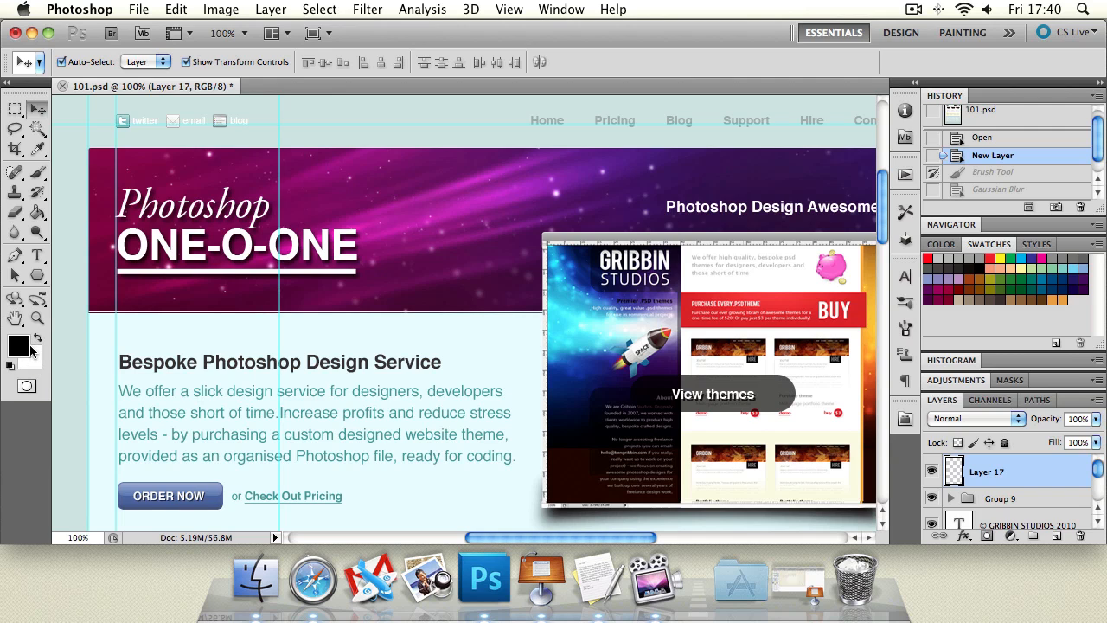
- Set the foreground colour to dark grey 434343 and swap it with the background colour
click(21, 345)
click(635, 428)
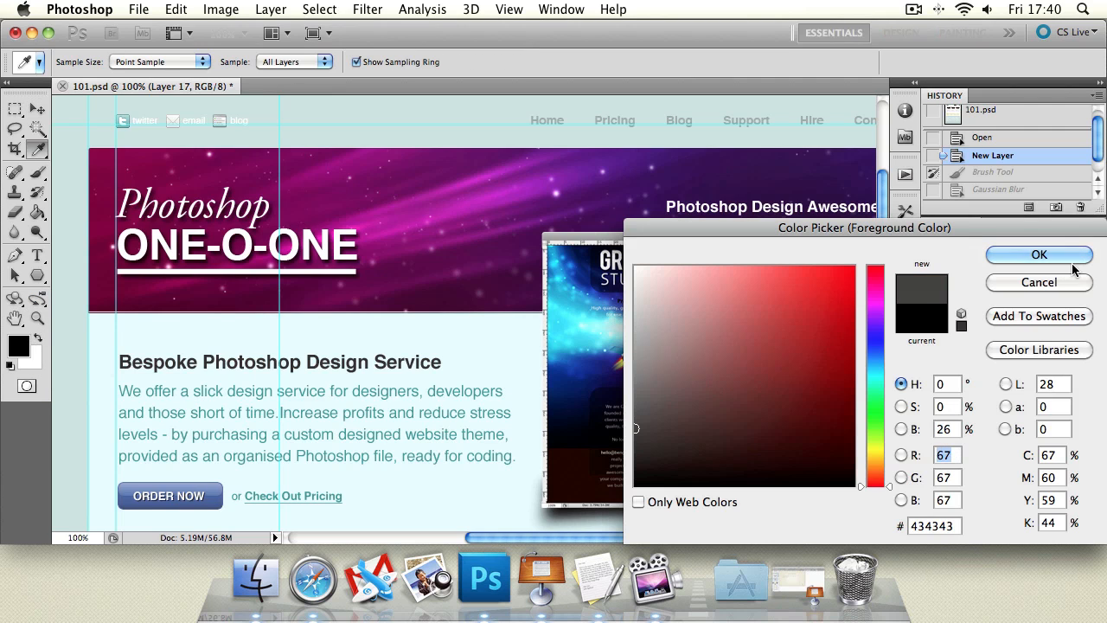
click(1069, 258)
click(38, 339)
- Set the foreground colour to red ff0000, and restore the default black and white colours
click(26, 346)
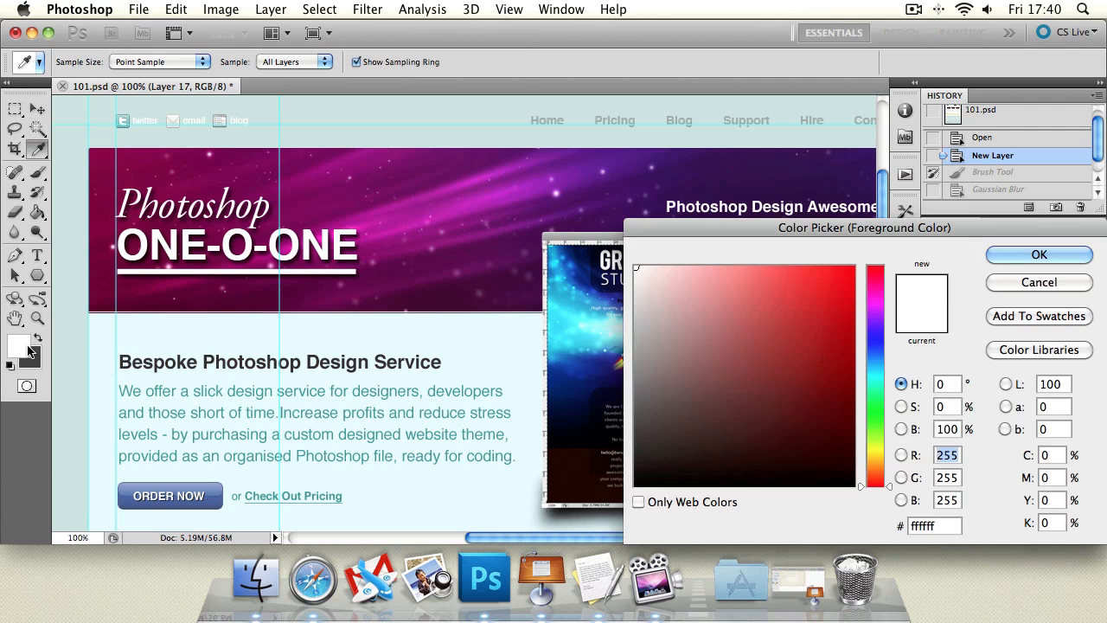
double_click(926, 525)
text(ff0000)
click(1063, 255)
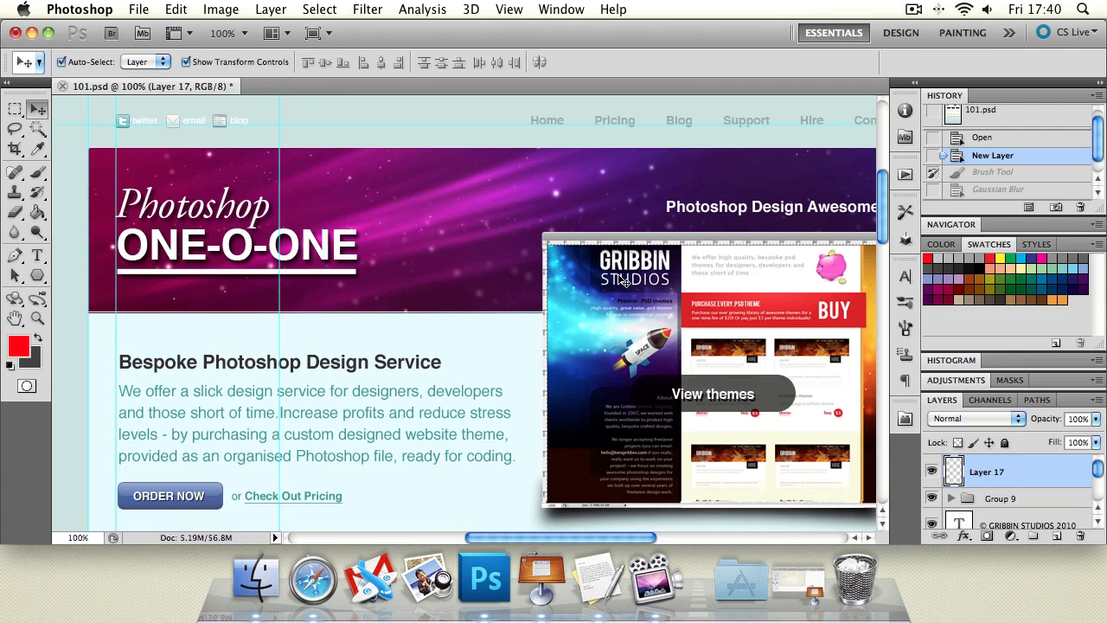
key(d)
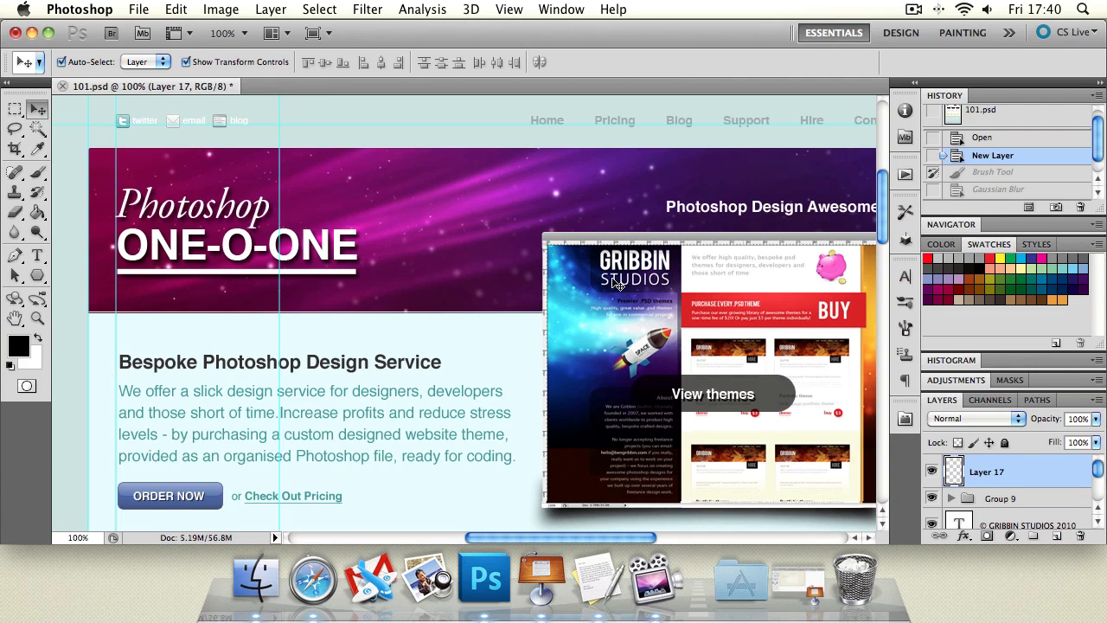
- Swap the foreground and background colours back and forth, ending with black in the foreground
click(38, 339)
click(37, 340)
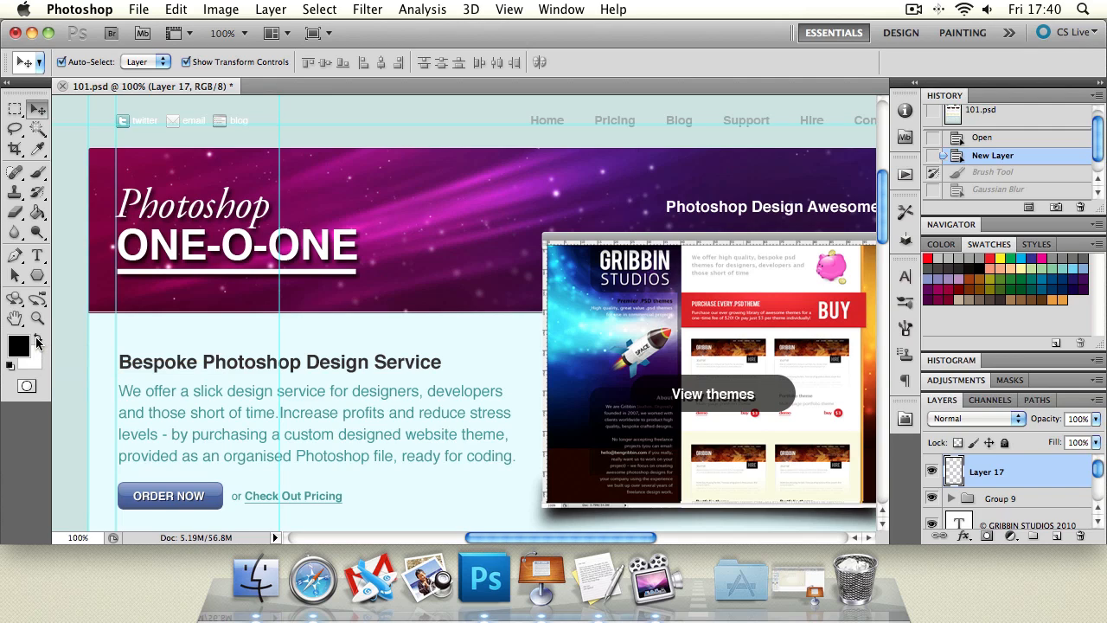
click(37, 340)
click(37, 339)
click(37, 340)
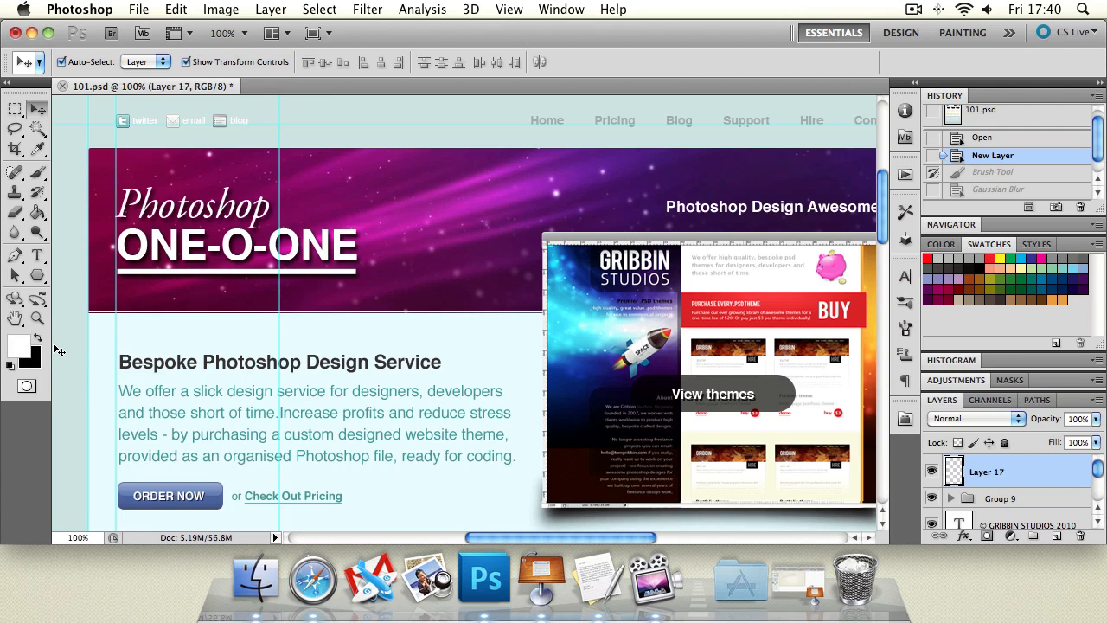
click(37, 339)
click(38, 340)
key(x)
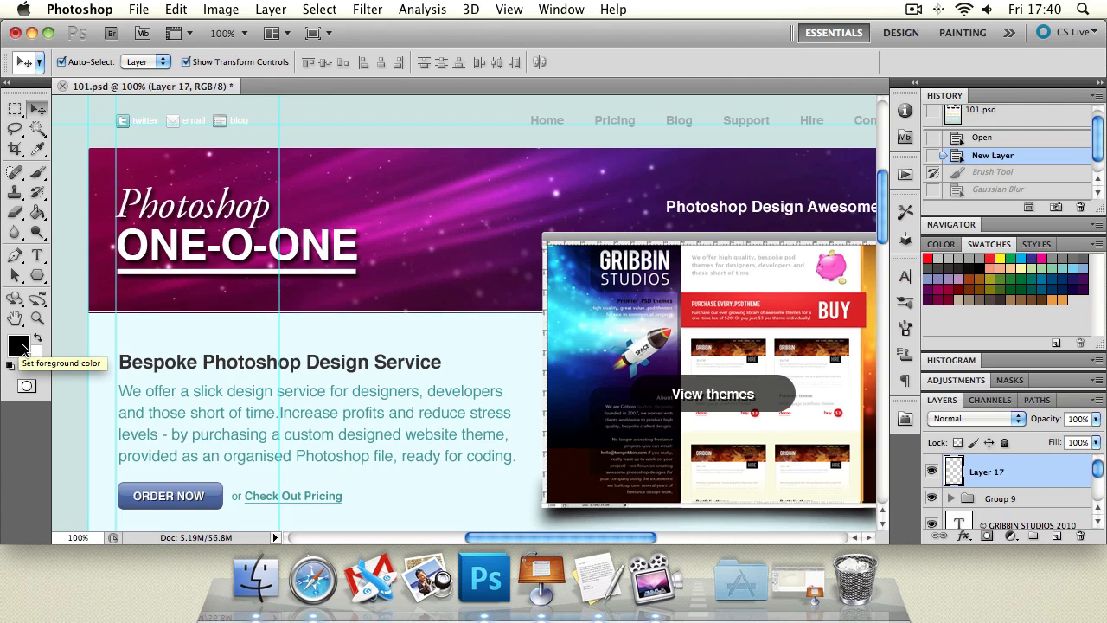
- Bring up the foreground colour picker in the middle of the canvas and choose bright blue 0036ff
click(24, 349)
drag(789, 219, 465, 174)
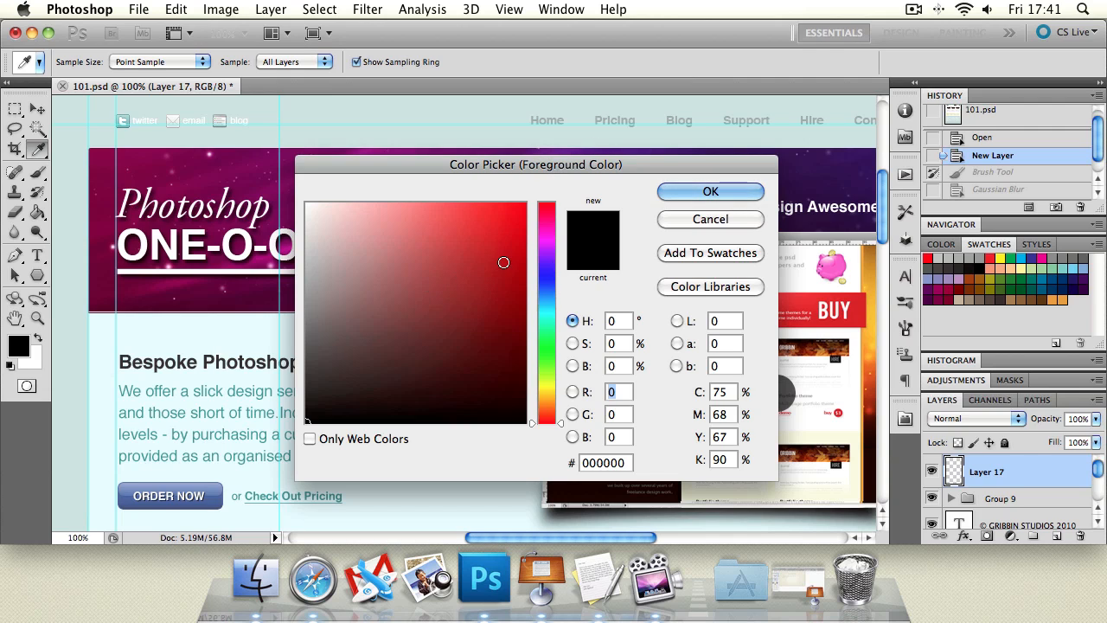
mouse_move(543, 244)
mouse_down()
mouse_move(543, 228)
mouse_move(550, 415)
mouse_move(543, 206)
mouse_move(543, 410)
mouse_move(534, 275)
mouse_move(543, 284)
mouse_up()
mouse_move(443, 252)
mouse_down()
mouse_move(425, 248)
mouse_move(343, 311)
mouse_move(342, 255)
mouse_move(438, 274)
mouse_move(440, 220)
mouse_move(404, 190)
mouse_move(425, 282)
mouse_move(487, 338)
mouse_move(519, 428)
mouse_move(482, 356)
mouse_move(294, 181)
mouse_move(526, 202)
mouse_move(407, 289)
mouse_move(371, 351)
mouse_move(442, 239)
mouse_move(537, 199)
mouse_up()
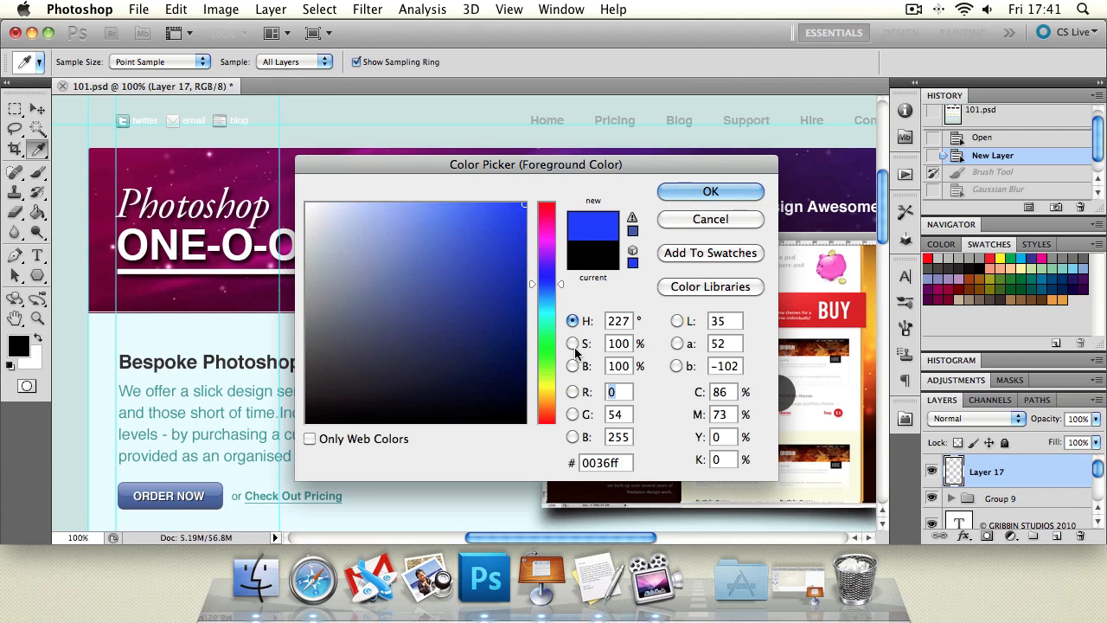
- Display the colour picker by its red channel and choose black 000000
click(572, 391)
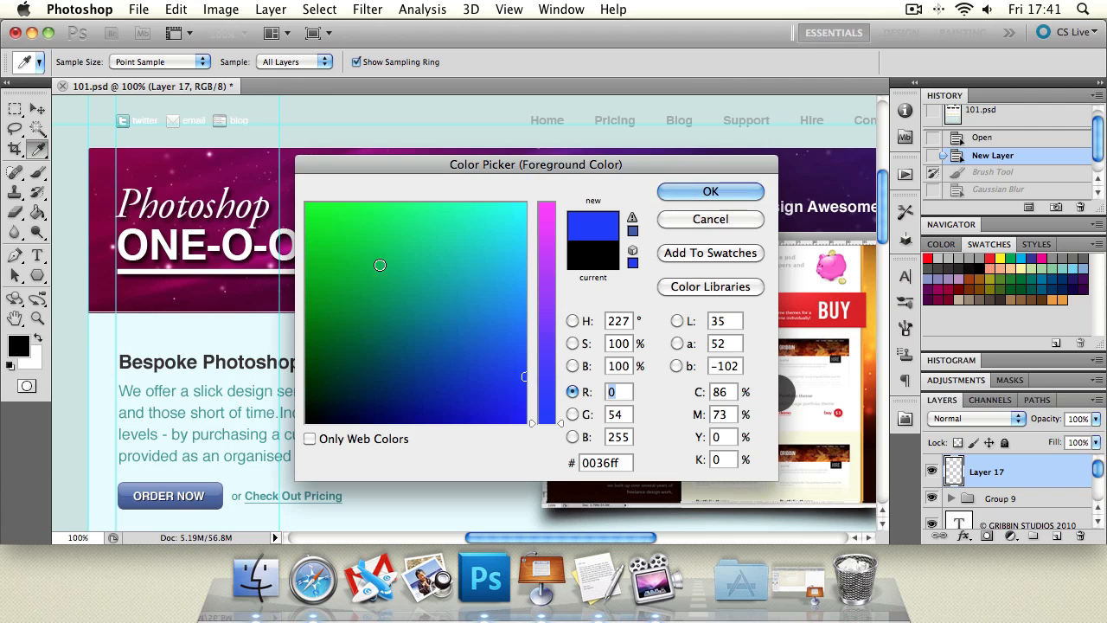
mouse_move(553, 417)
mouse_down()
mouse_move(550, 272)
mouse_move(555, 426)
mouse_up()
mouse_move(527, 378)
mouse_down()
mouse_move(346, 389)
mouse_move(309, 436)
mouse_up()
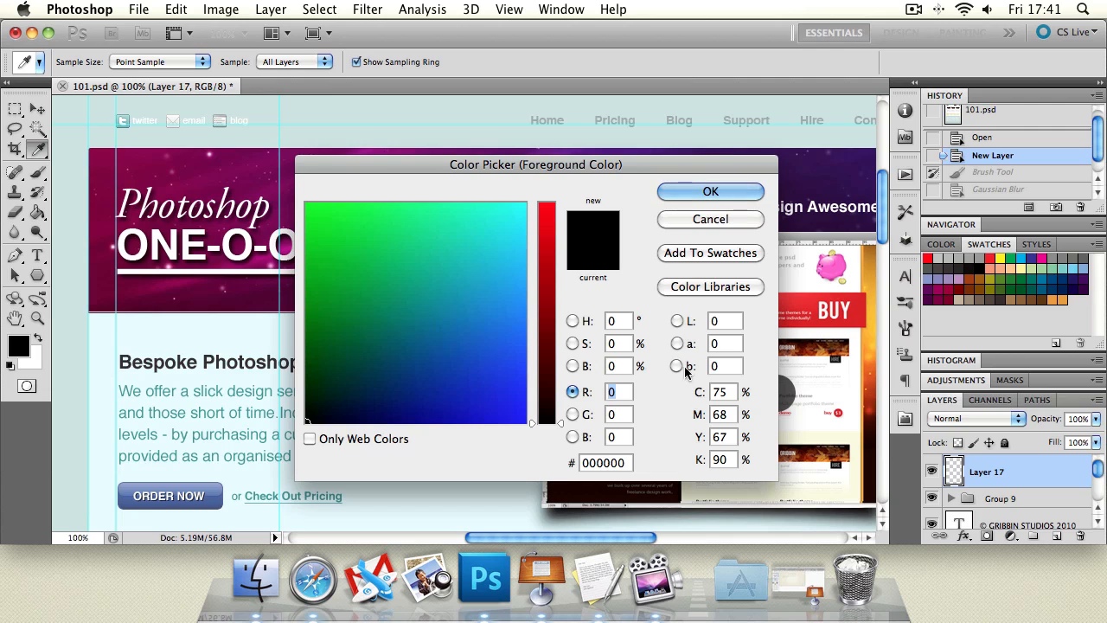
- Examine the colour picker's lightness, hue, saturation, brightness, red, green and blue display modes, and return to hue
click(677, 321)
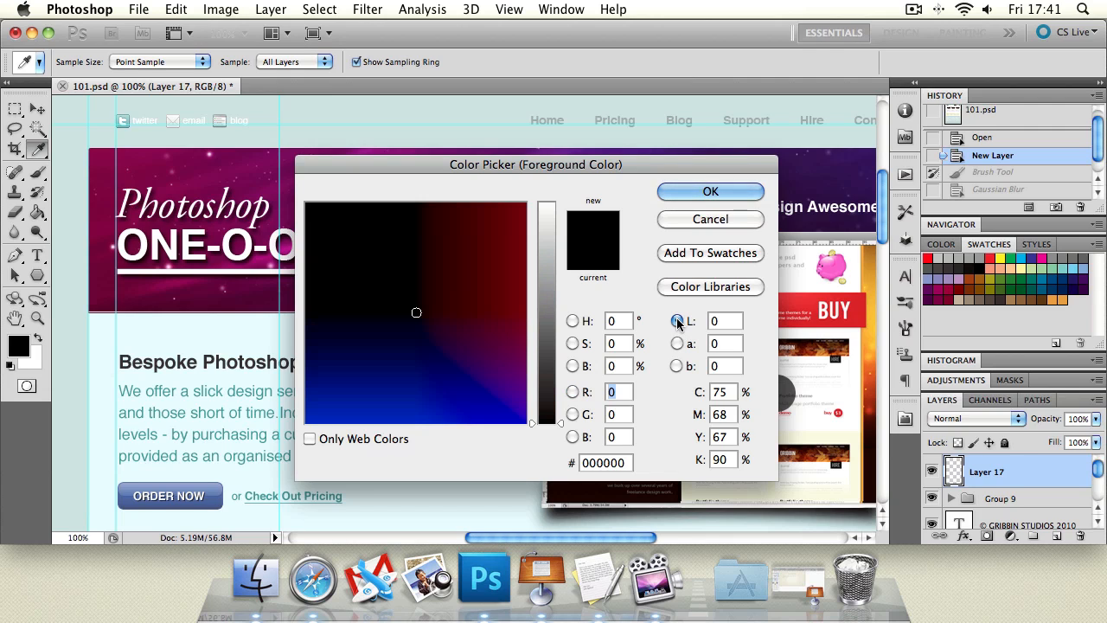
click(573, 321)
click(573, 343)
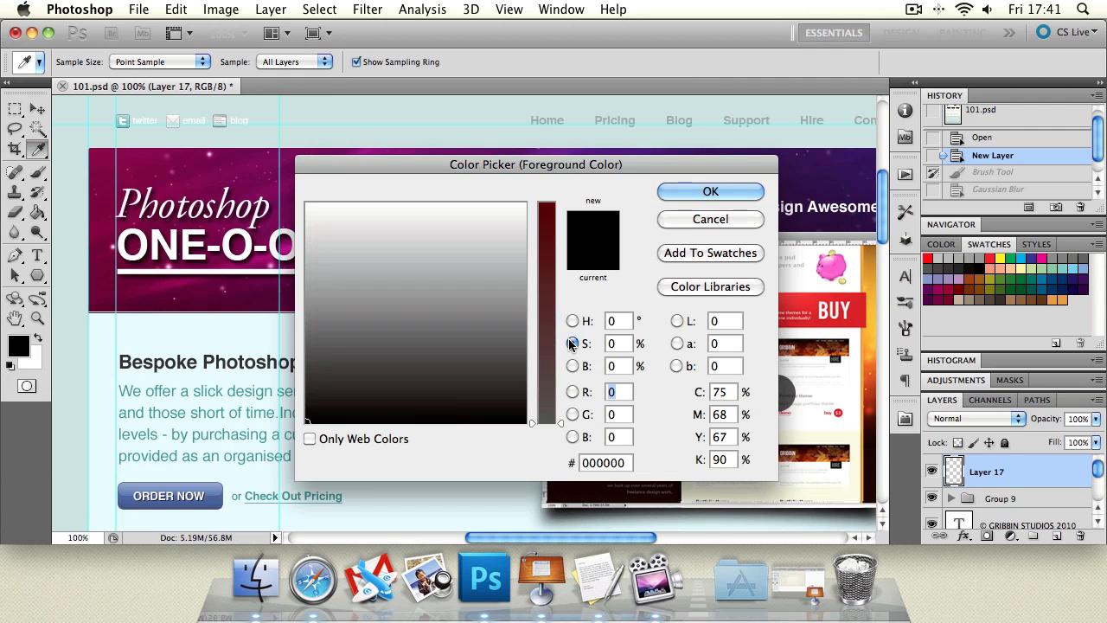
click(572, 366)
click(572, 392)
click(572, 414)
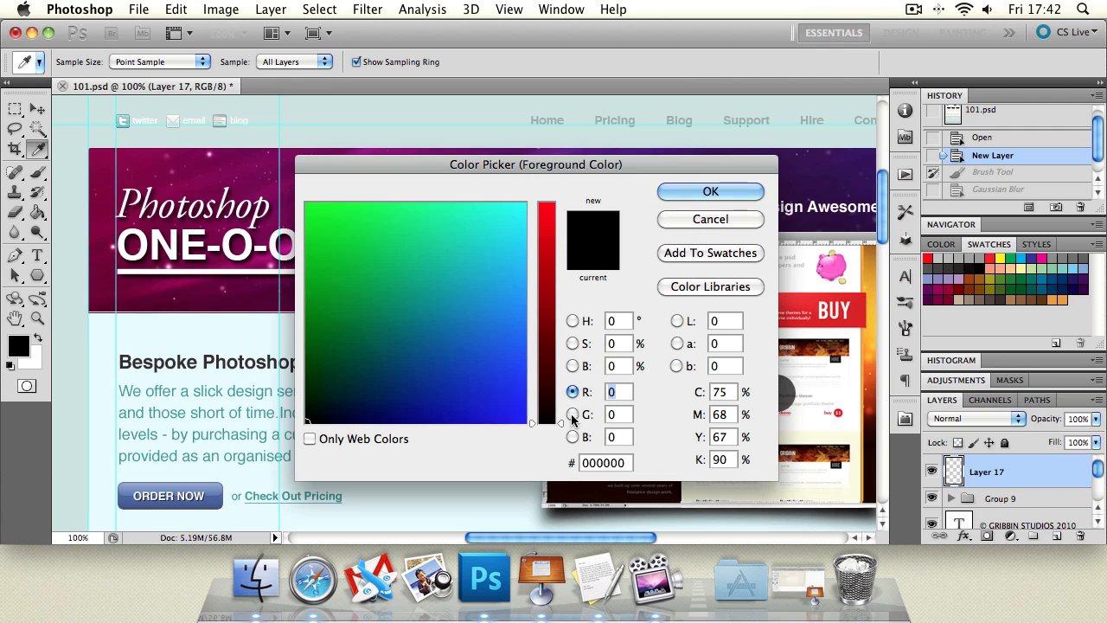
click(573, 437)
click(573, 320)
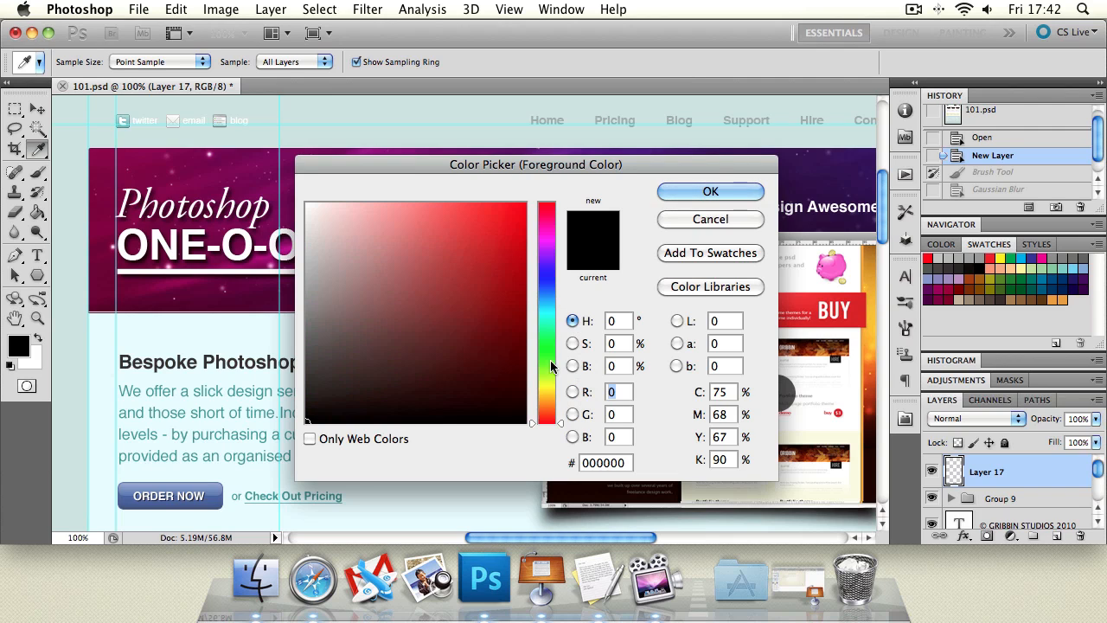
- Choose pure red ff0000 as the foreground colour and accept it
drag(543, 277, 543, 185)
drag(508, 216, 525, 202)
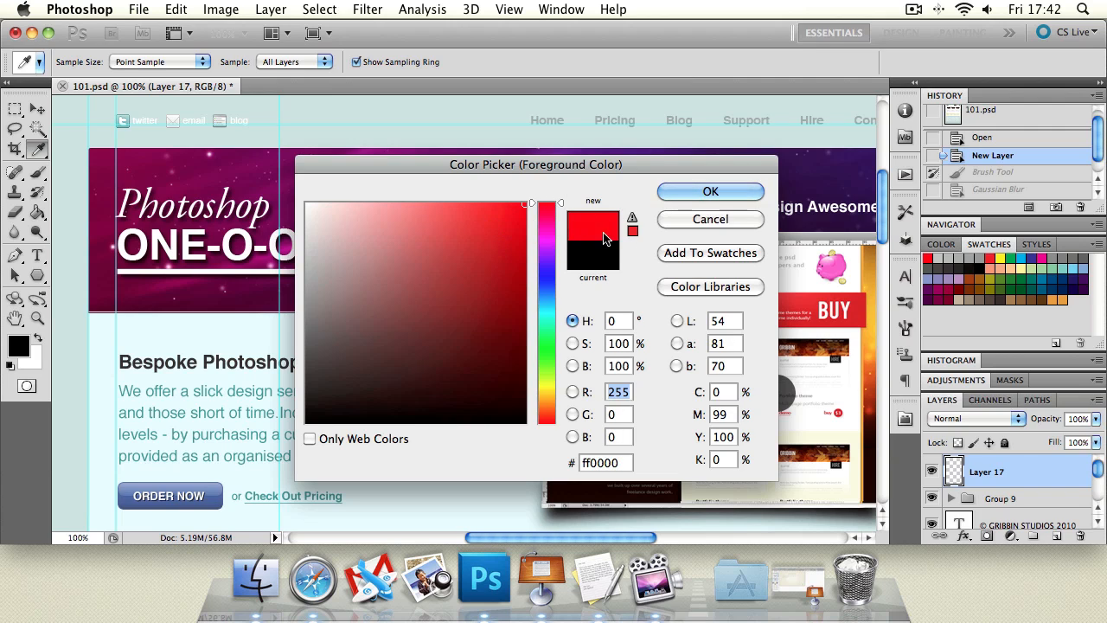
click(703, 193)
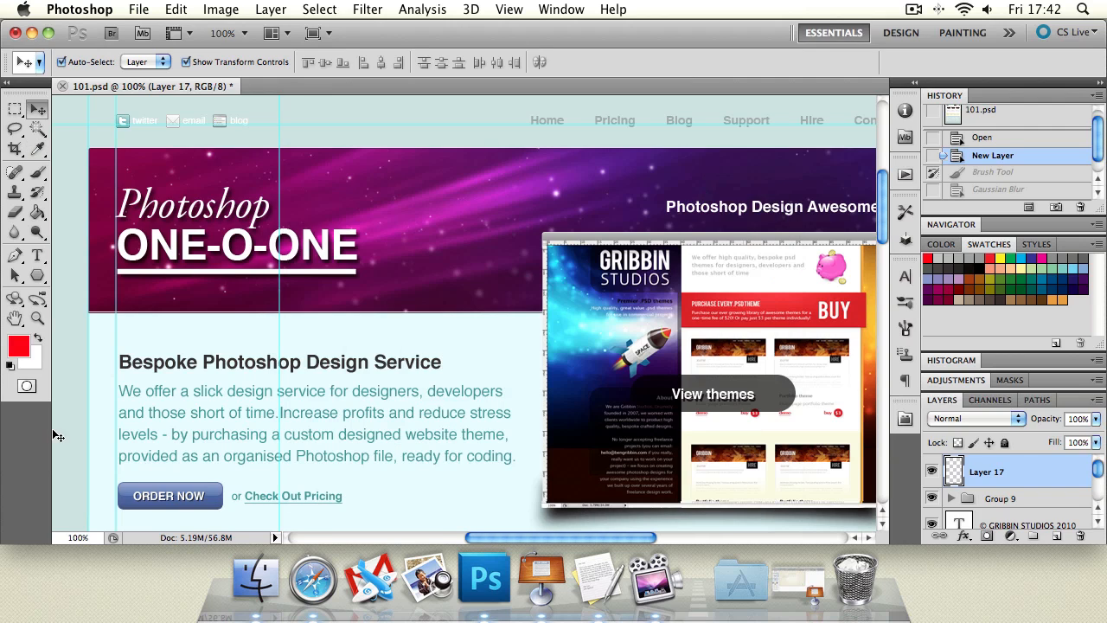
- Swap red to the background and set the foreground colour to blue 0c00ff
click(38, 341)
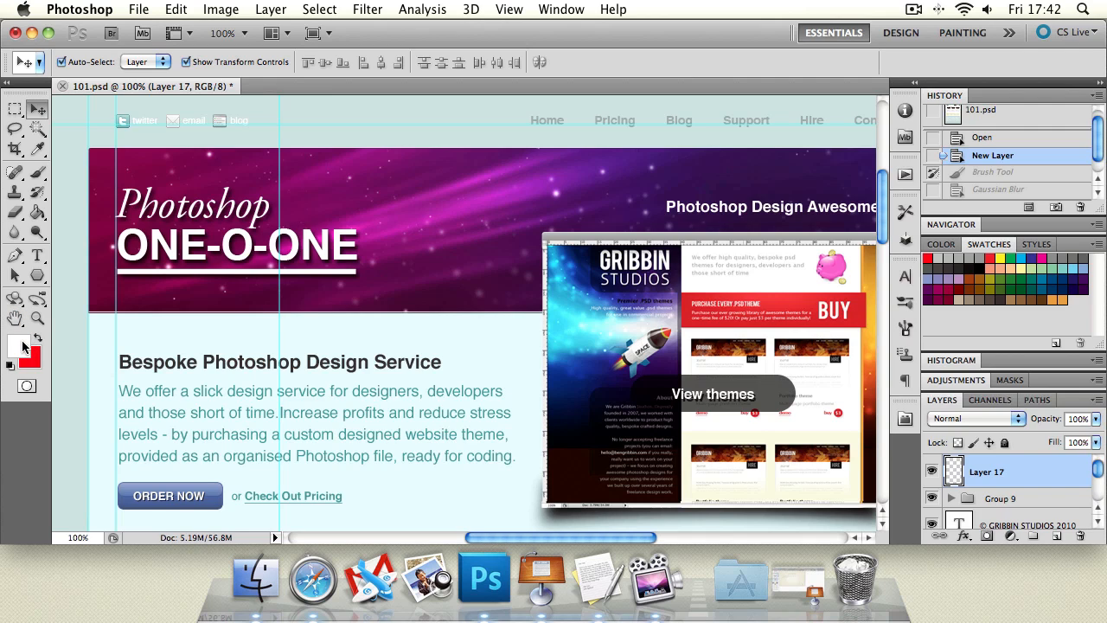
click(23, 346)
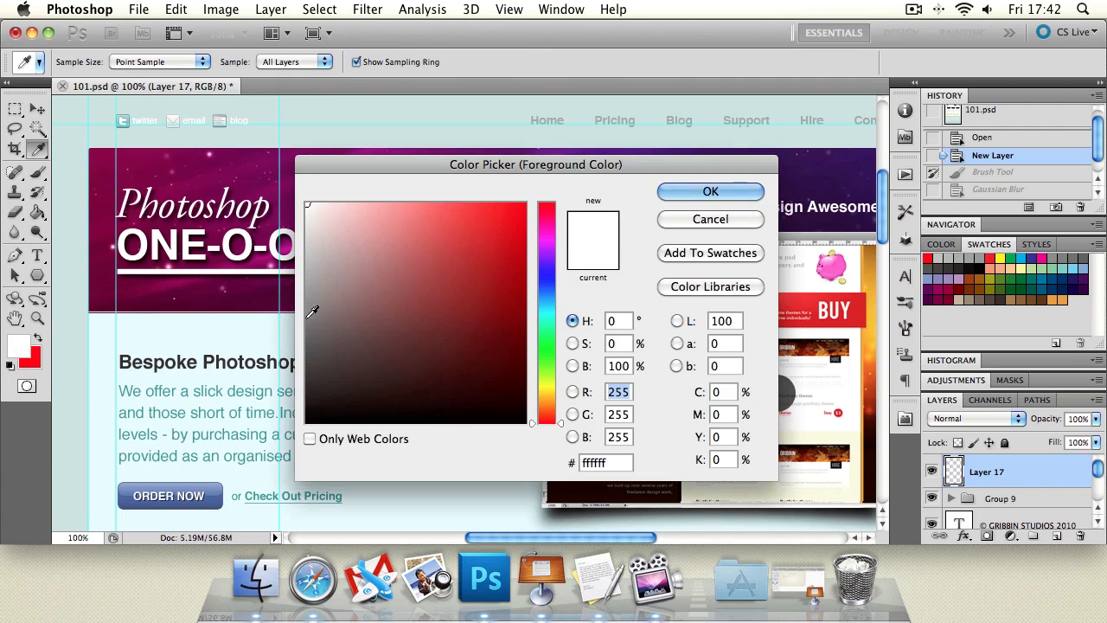
drag(556, 291, 553, 276)
drag(467, 237, 528, 202)
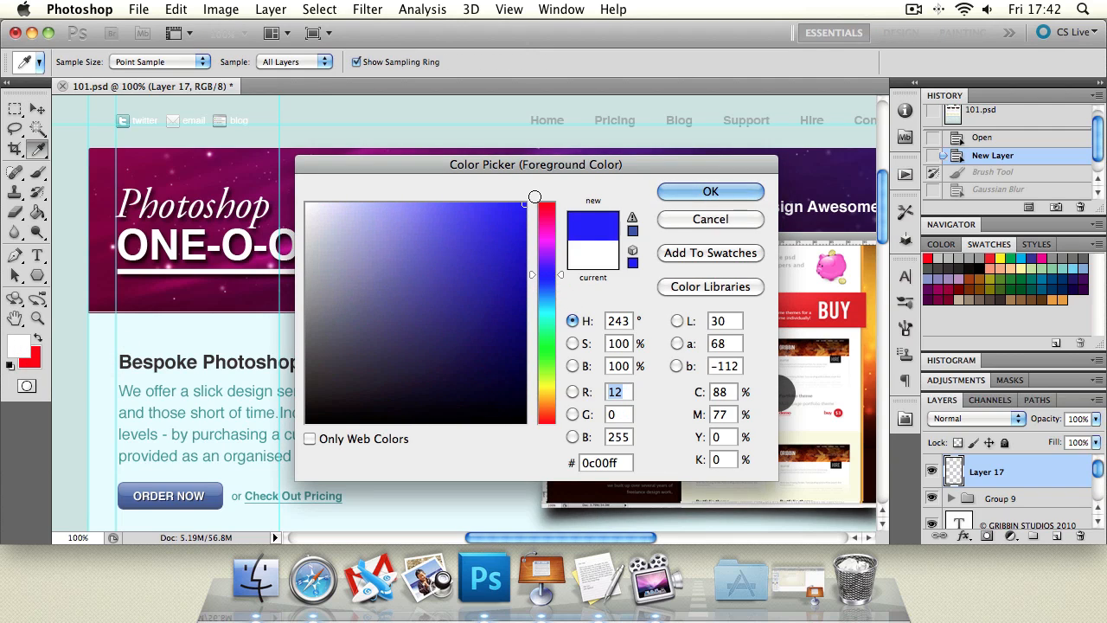
click(715, 191)
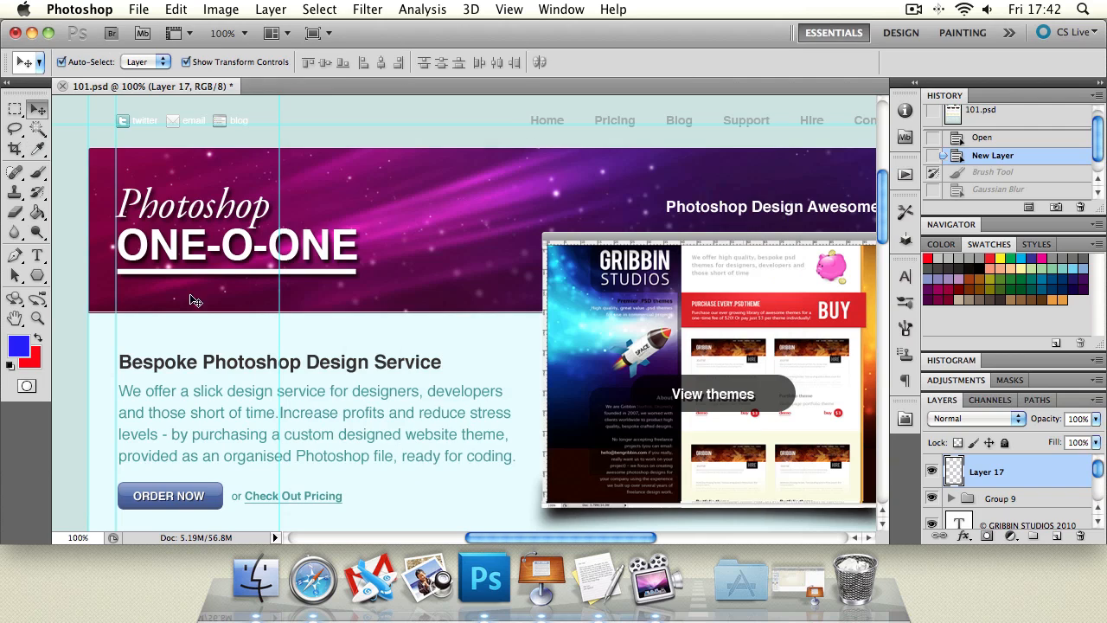
- Swap the foreground and background colours until red is the foreground and blue the background
click(38, 339)
click(38, 339)
click(38, 339)
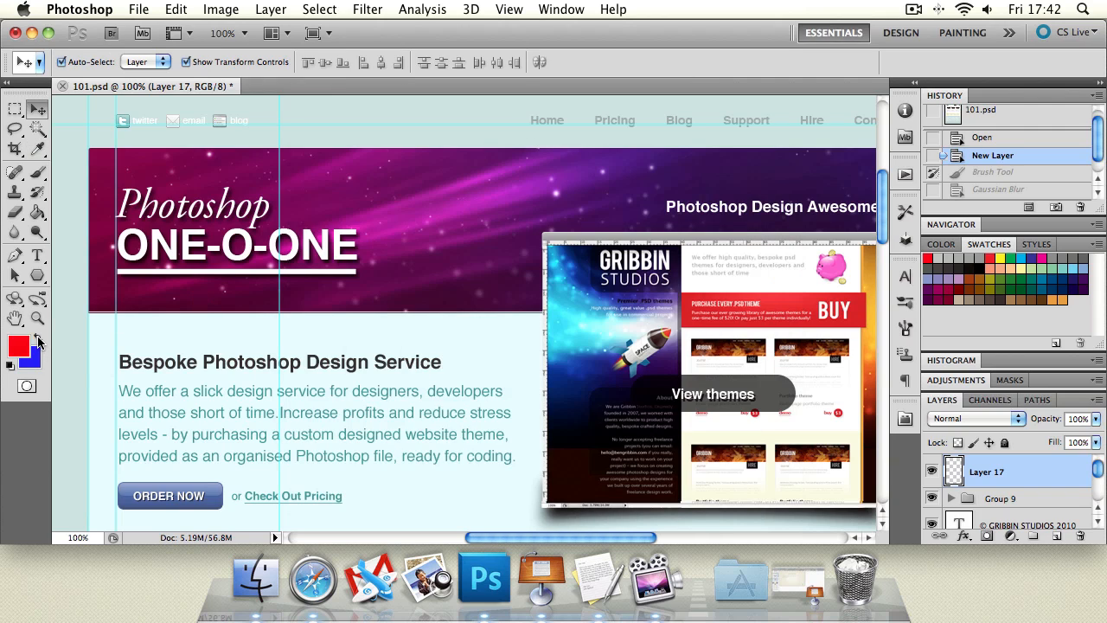
click(38, 339)
click(38, 339)
- Paint a red and a blue brush square above the Bespoke Photoshop Design Service heading, and sample the pale page colour
click(35, 172)
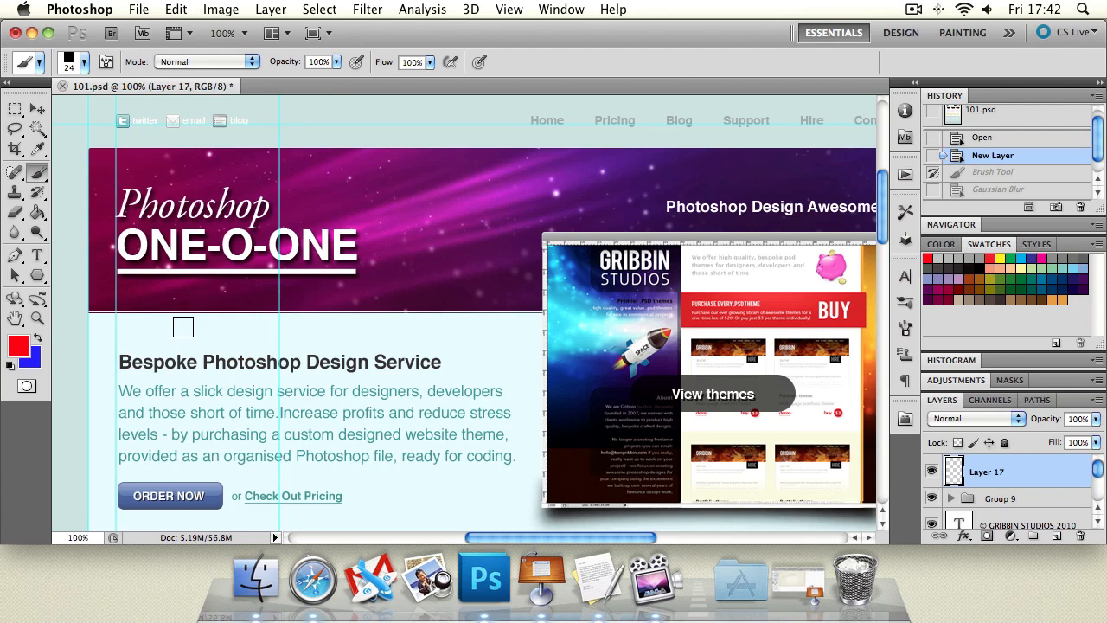
click(182, 327)
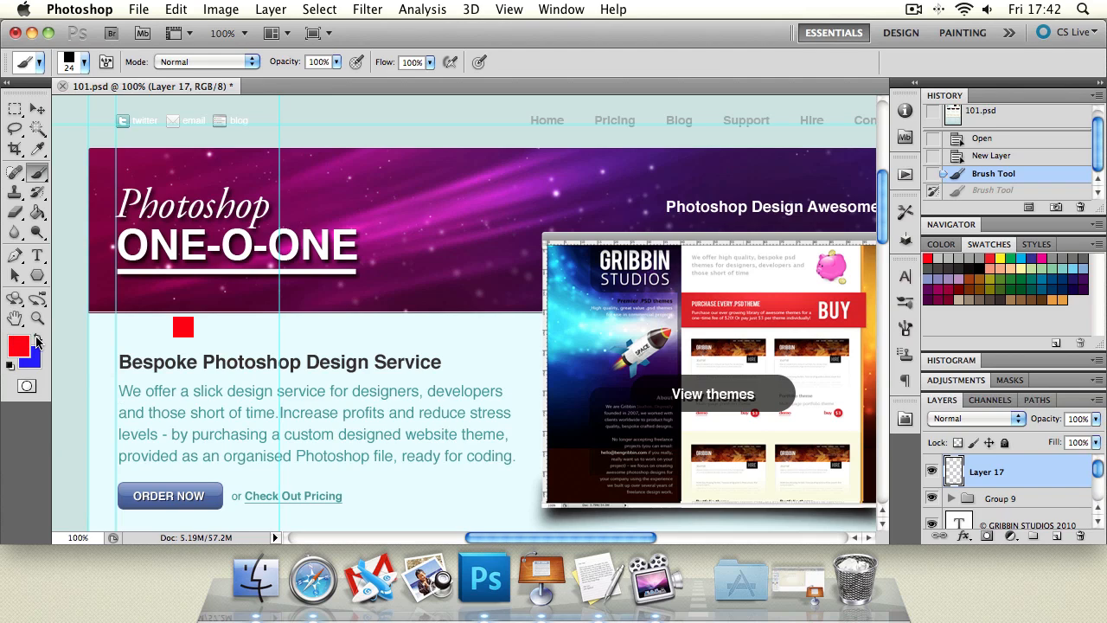
click(38, 343)
click(213, 327)
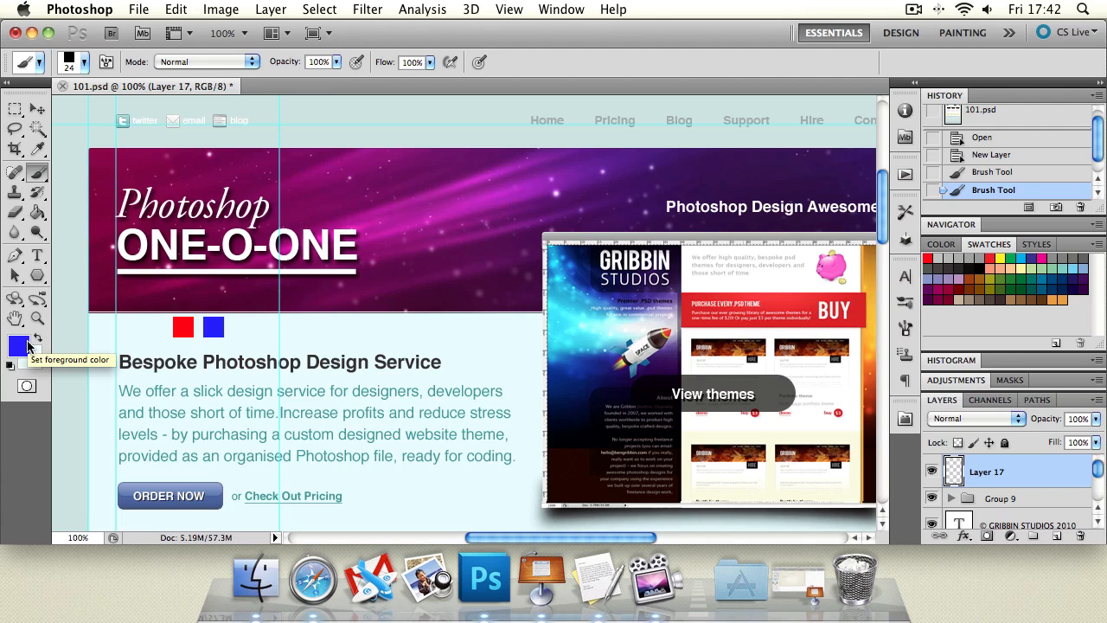
alt+click(92, 328)
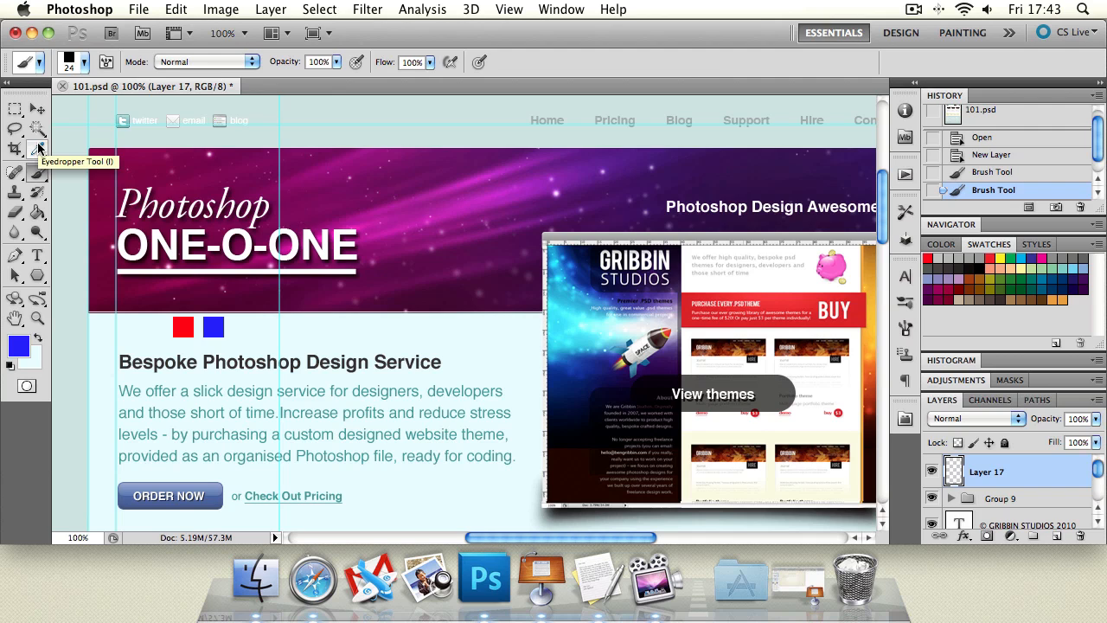
- Open the recently used image IMG_0513.jpg
click(145, 9)
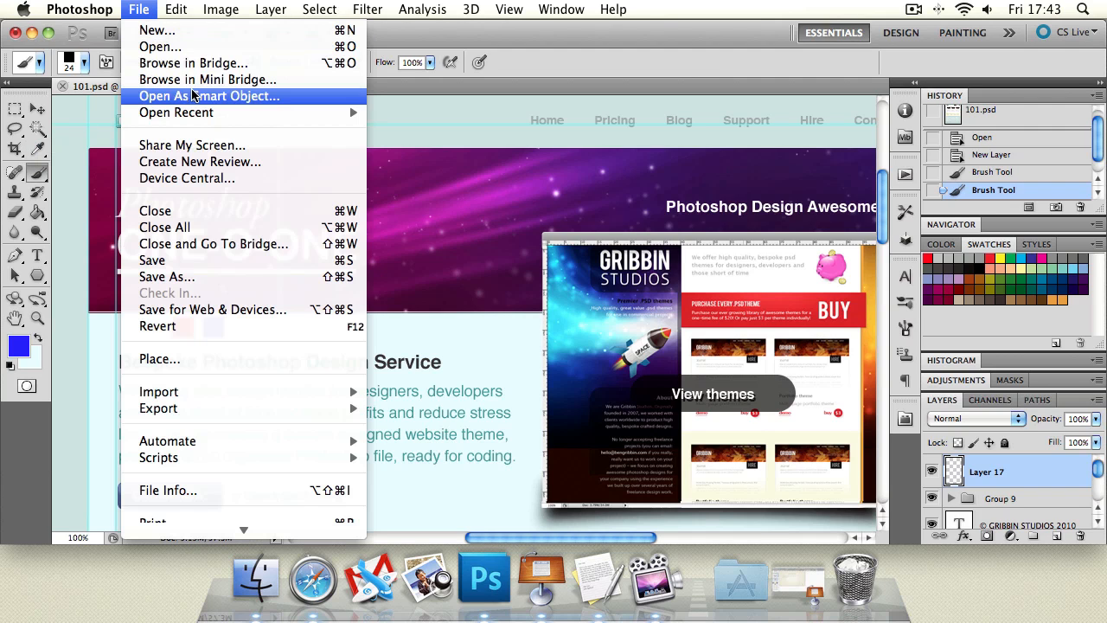
mouse_move(198, 112)
click(403, 112)
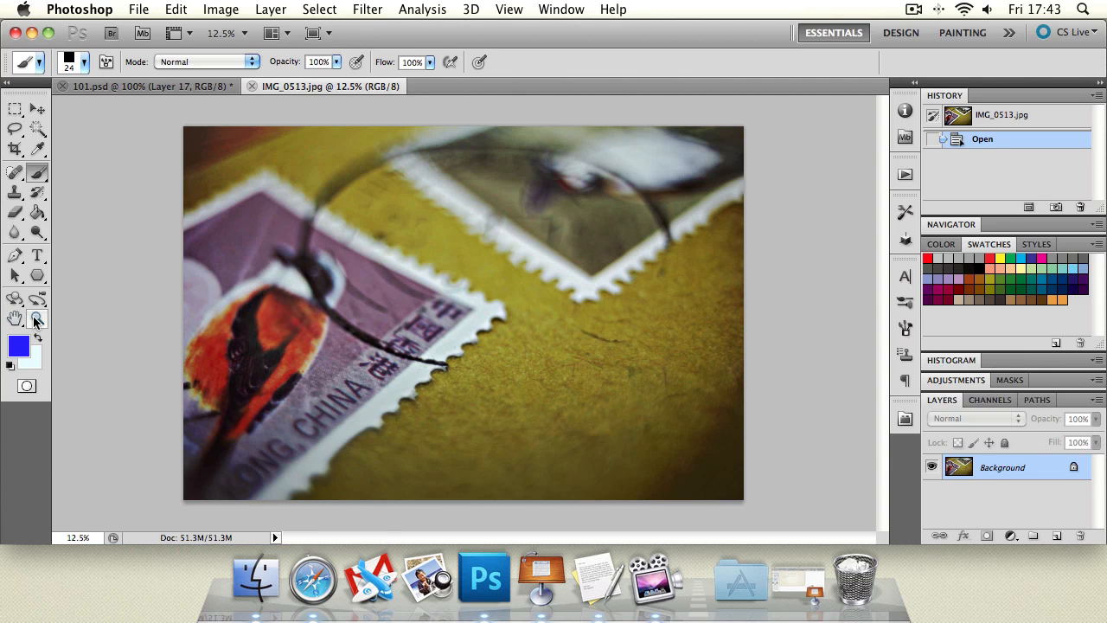
- Outline the purple background around the bird on the stamp with a Polygonal Lasso selection
click(37, 318)
click(377, 315)
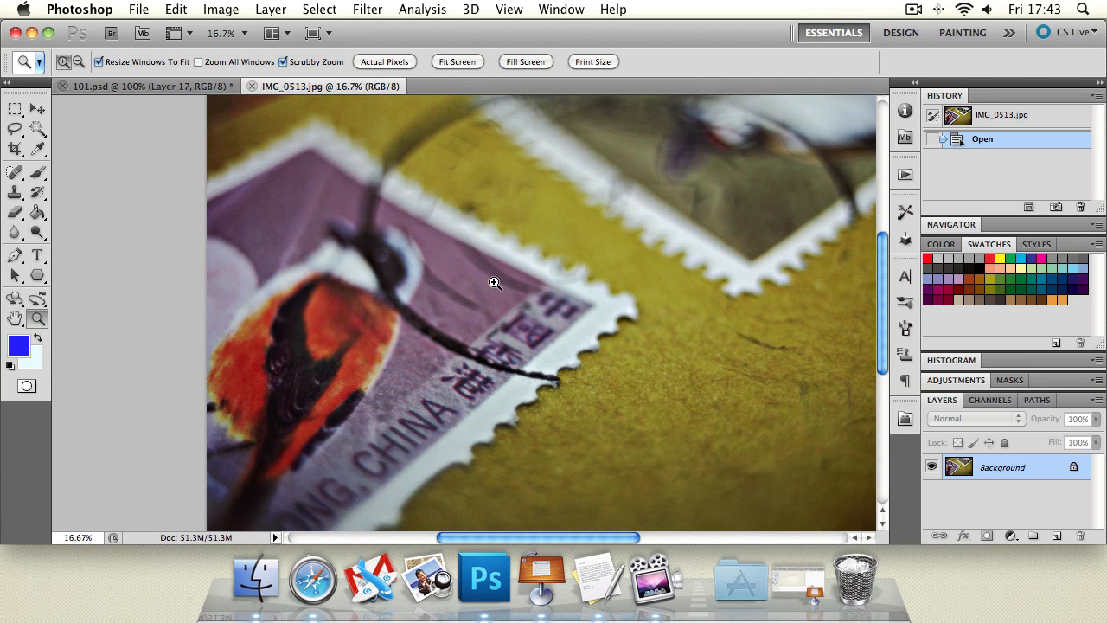
mouse_move(15, 134)
mouse_down()
mouse_move(57, 124)
mouse_move(87, 138)
mouse_up()
click(205, 201)
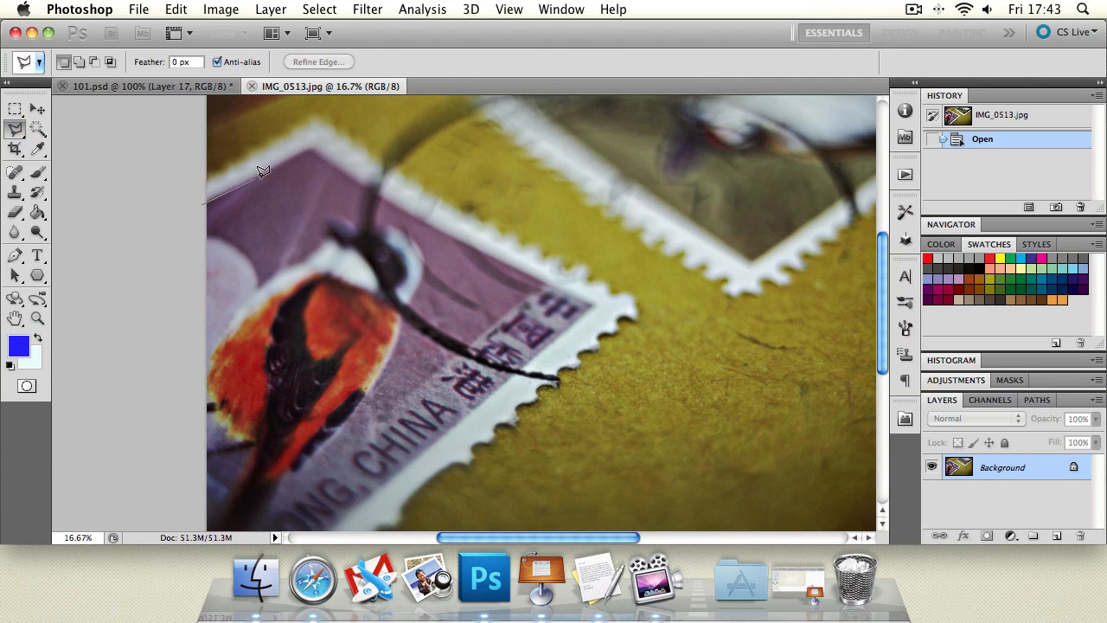
click(310, 150)
click(376, 192)
click(542, 285)
click(367, 422)
click(420, 257)
click(406, 230)
click(370, 219)
click(358, 229)
click(337, 218)
click(327, 235)
click(305, 258)
click(276, 273)
click(203, 362)
click(194, 215)
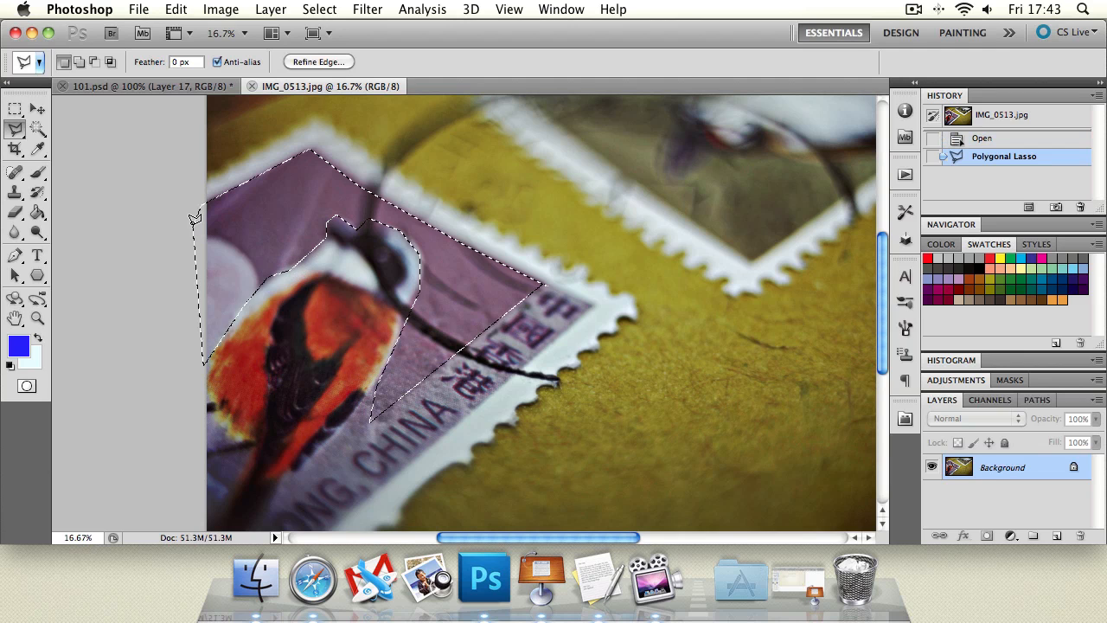
- Set the Brush tool's size to 154 px and switch to the Eyedropper tool
click(39, 174)
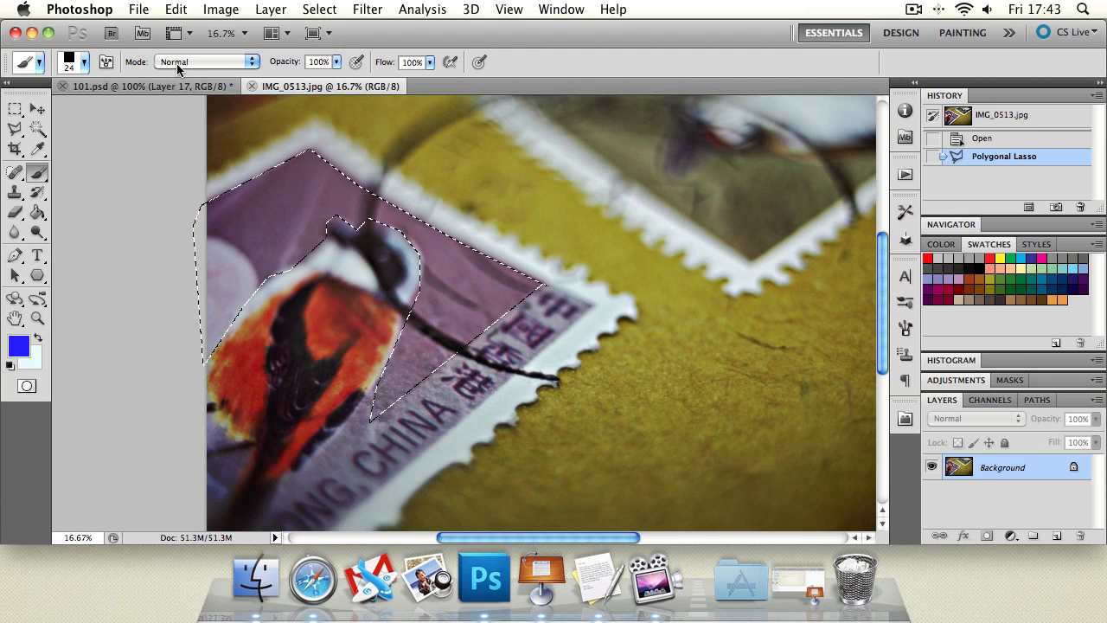
click(84, 62)
drag(43, 107, 131, 108)
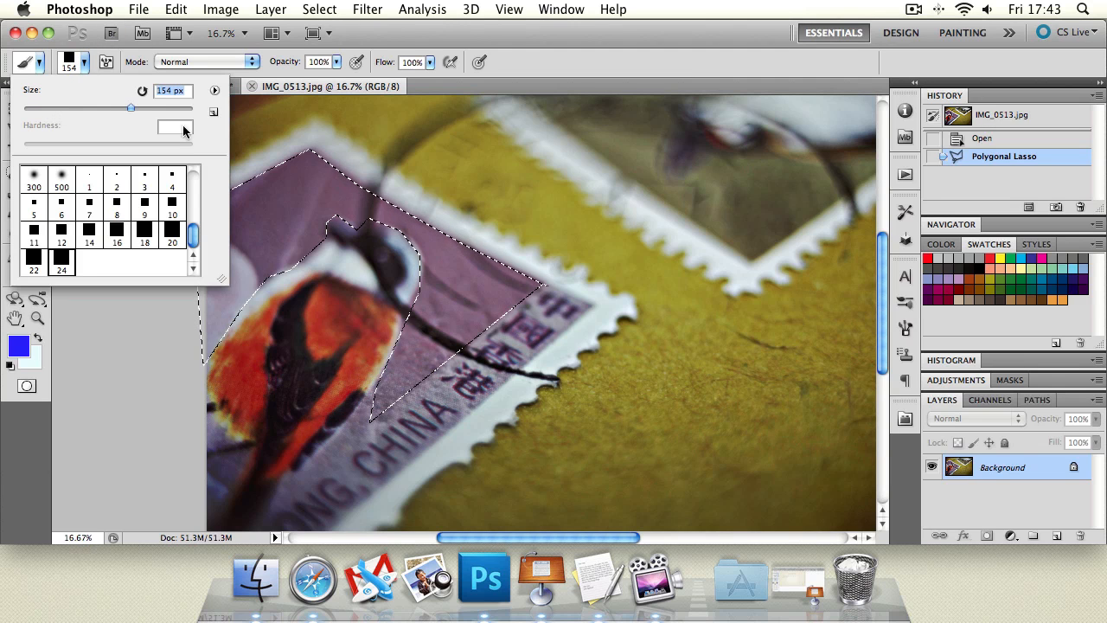
click(400, 37)
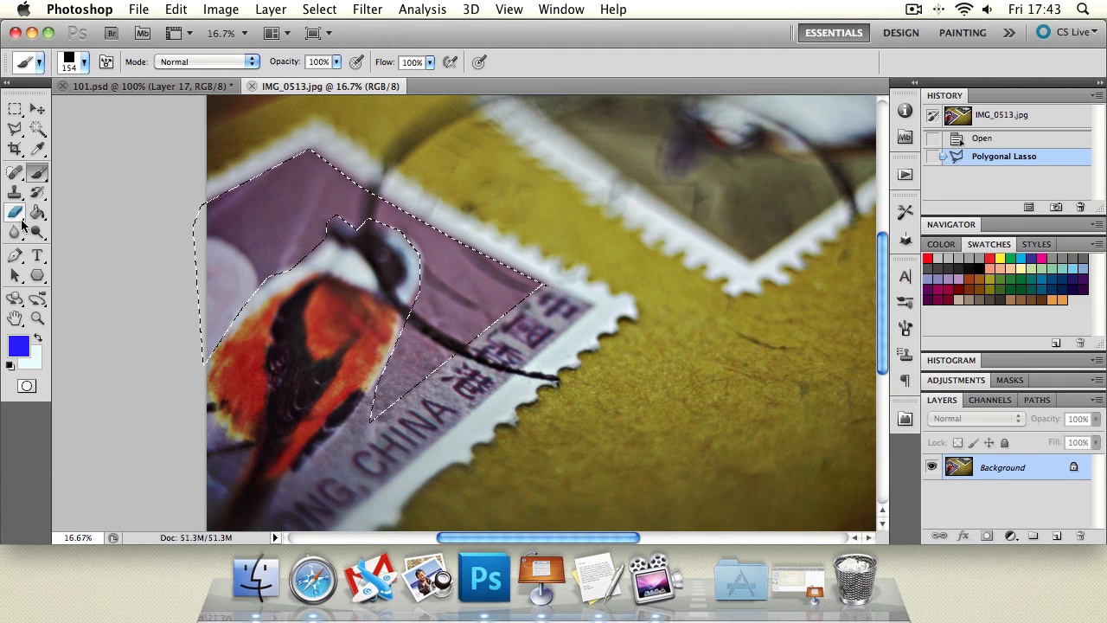
click(39, 150)
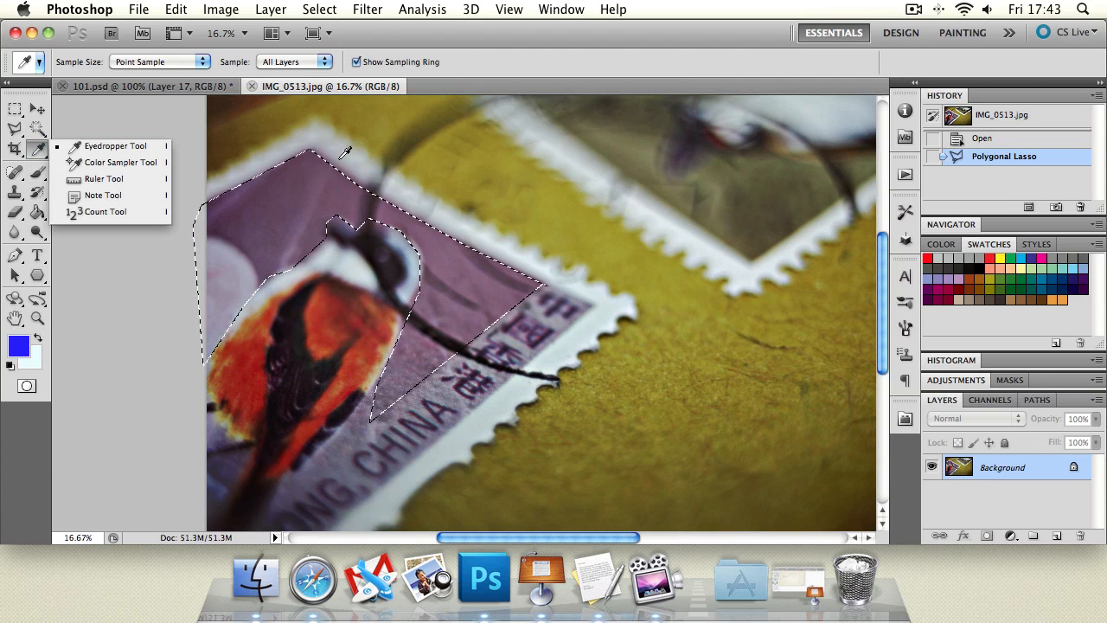
- Sample several purple shades of the stamp background around the bird as the foreground colour with the Eyedropper
key(l)
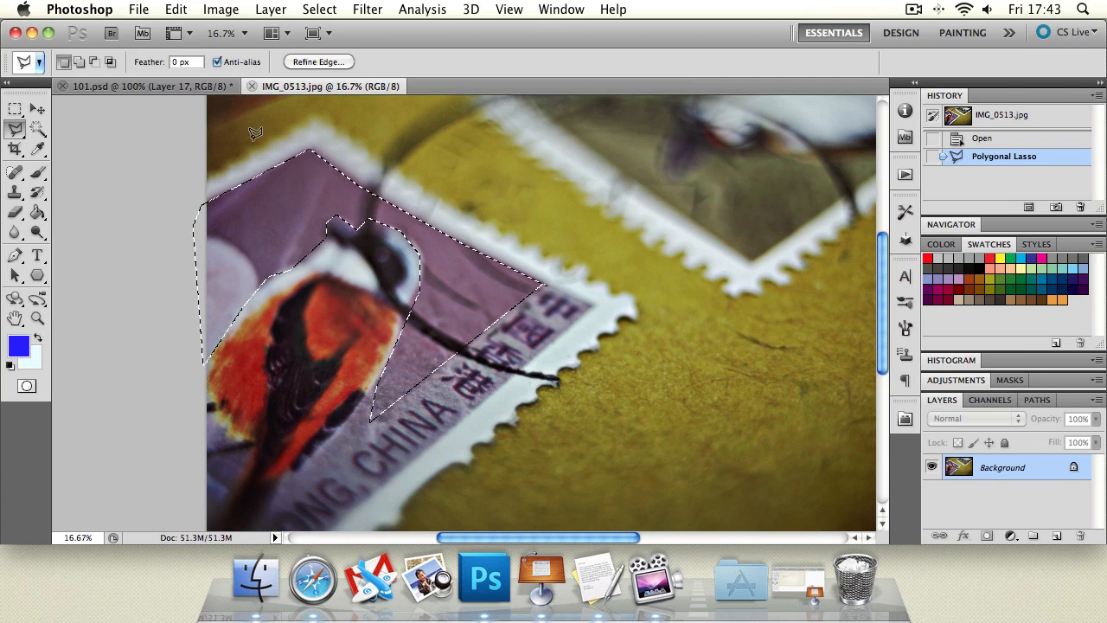
key(i)
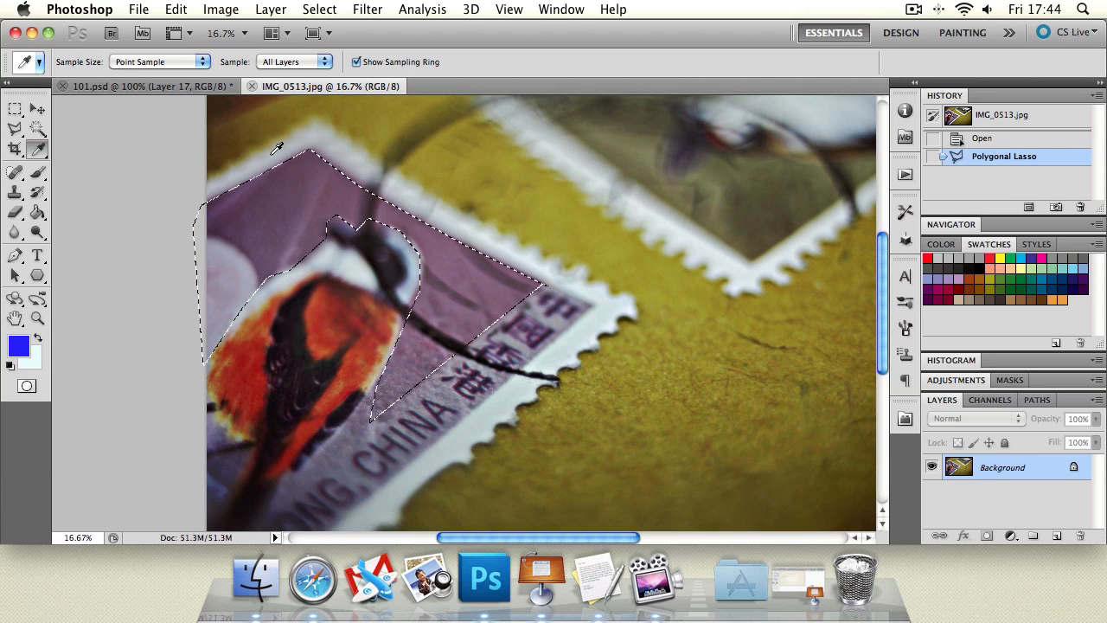
drag(277, 184, 278, 188)
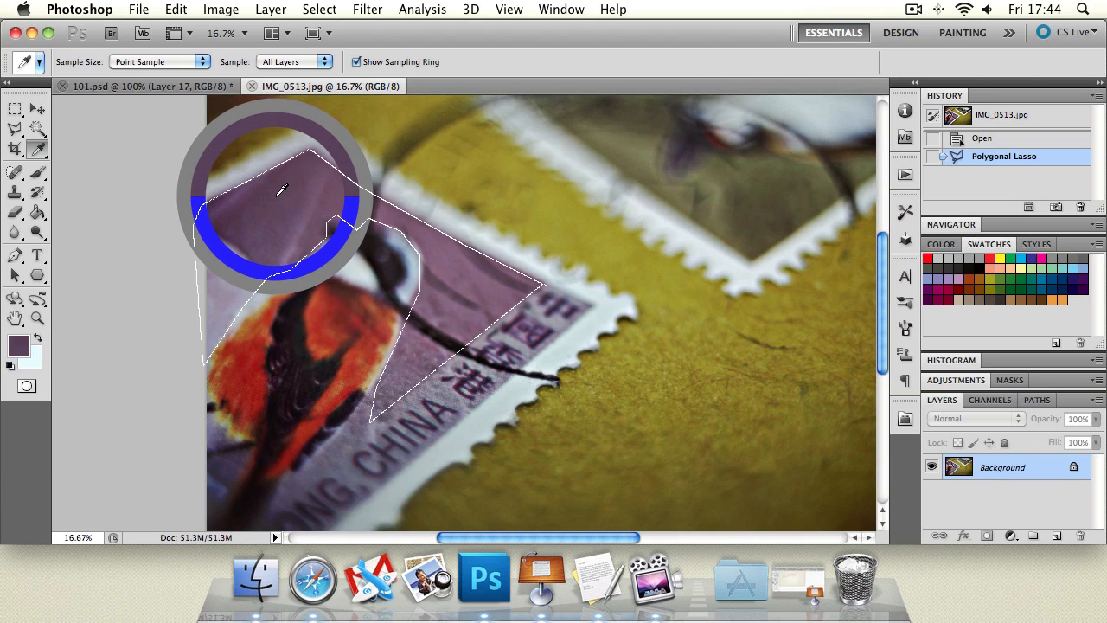
click(469, 273)
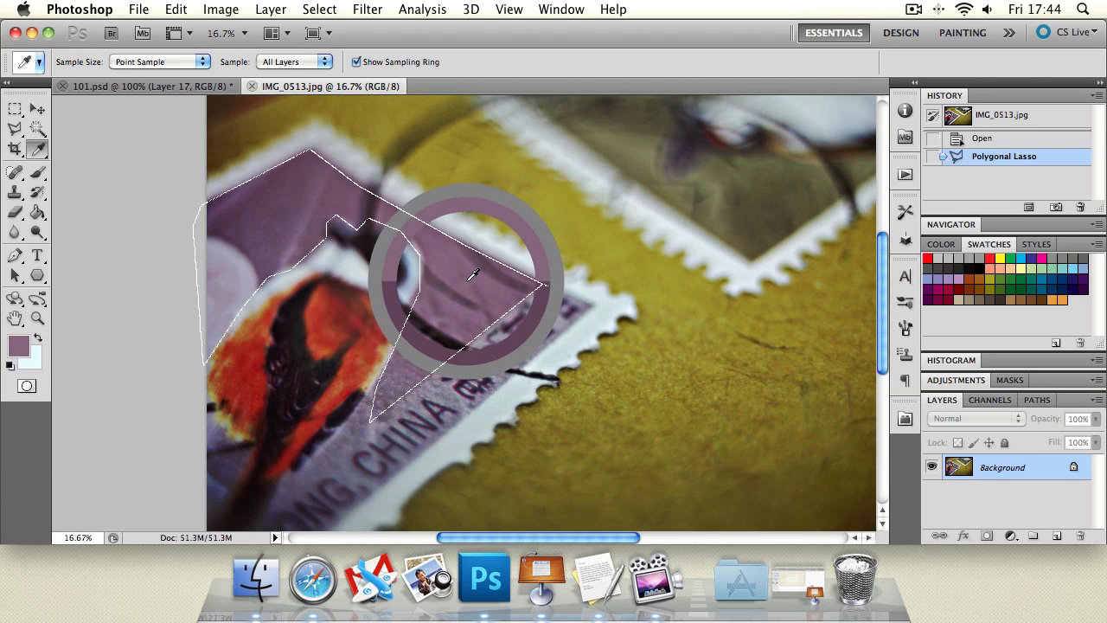
drag(473, 274, 495, 280)
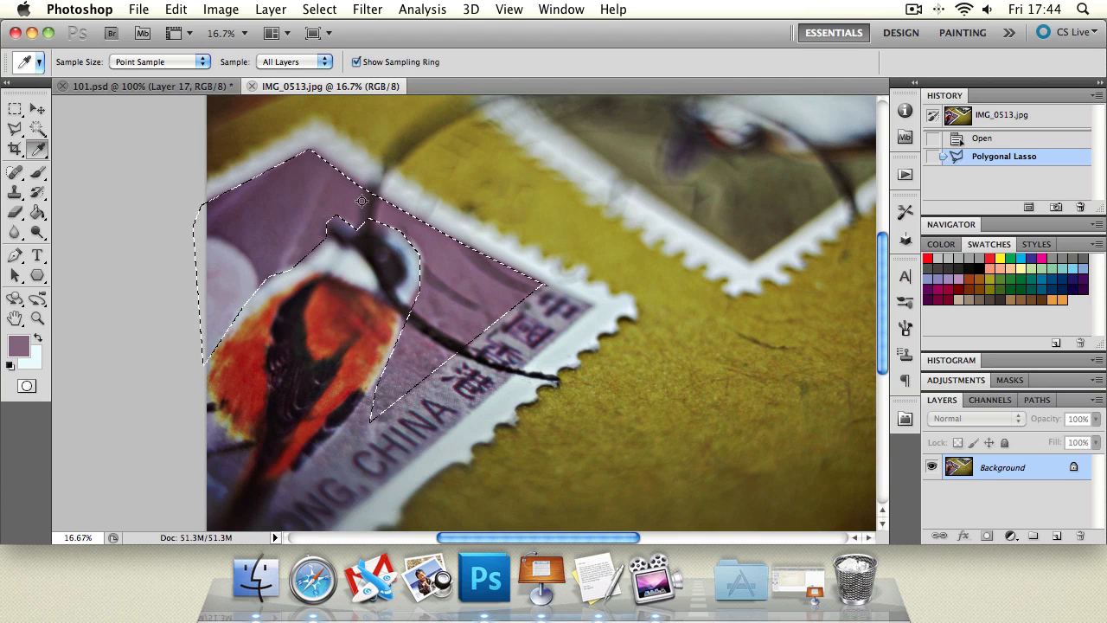
click(479, 165)
click(279, 206)
drag(443, 260, 288, 223)
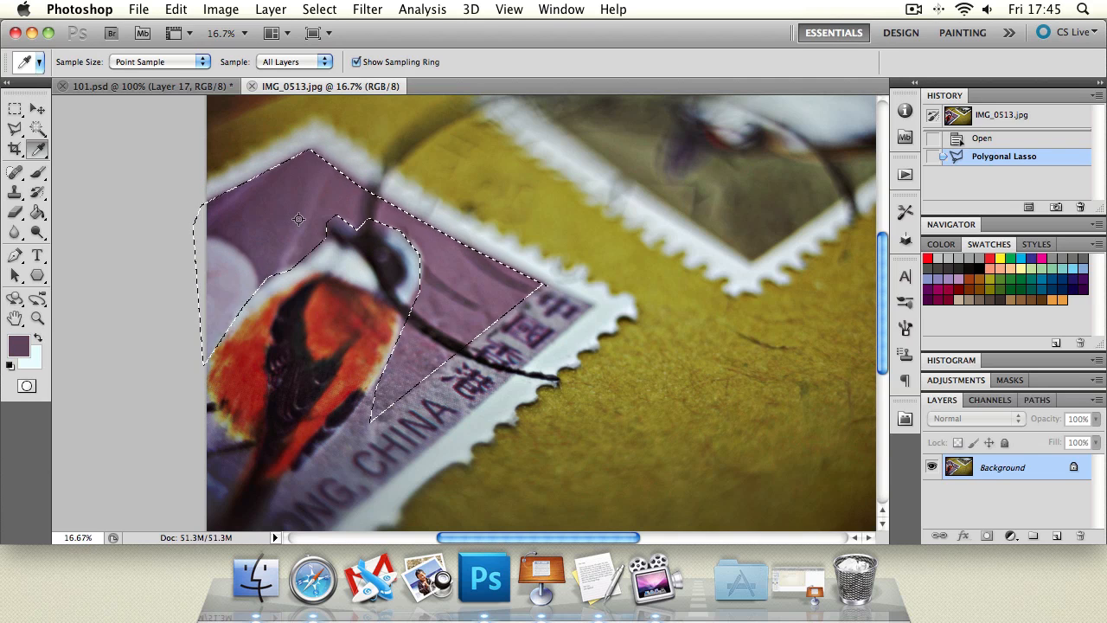
drag(298, 219, 305, 220)
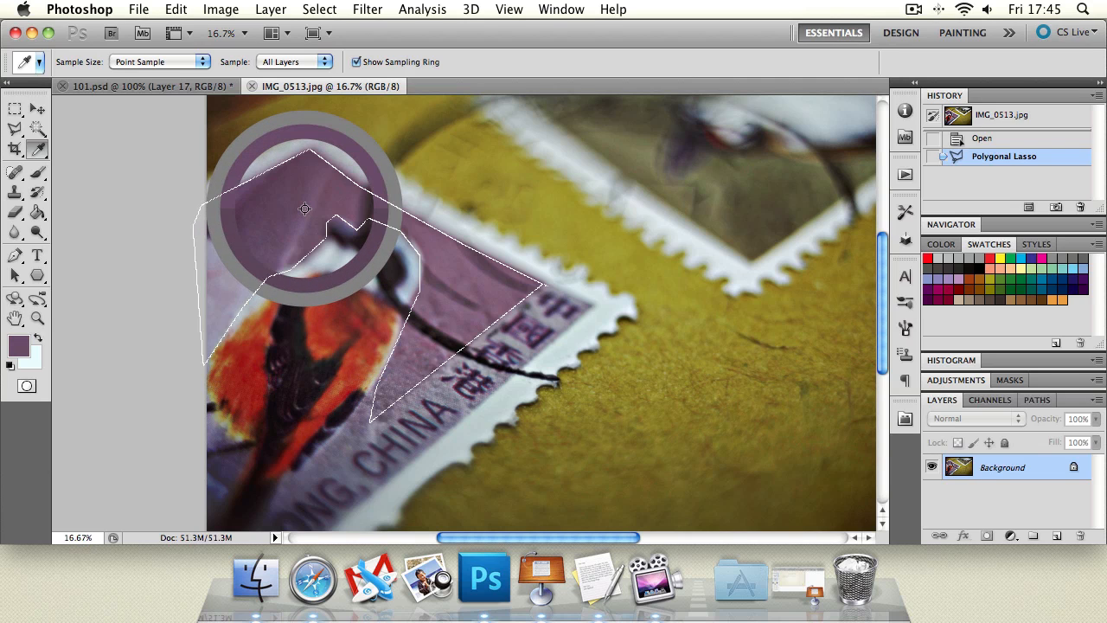
mouse_move(292, 209)
mouse_down()
mouse_move(259, 193)
mouse_move(35, 371)
mouse_move(43, 346)
mouse_move(511, 364)
mouse_move(873, 346)
mouse_move(960, 320)
mouse_move(395, 260)
mouse_move(453, 286)
mouse_move(412, 259)
mouse_move(470, 186)
mouse_move(598, 198)
mouse_move(482, 250)
mouse_move(284, 173)
mouse_move(272, 202)
mouse_up()
- Sample the foreground colour from the stamp's white border and the yellow surface beside it
click(312, 130)
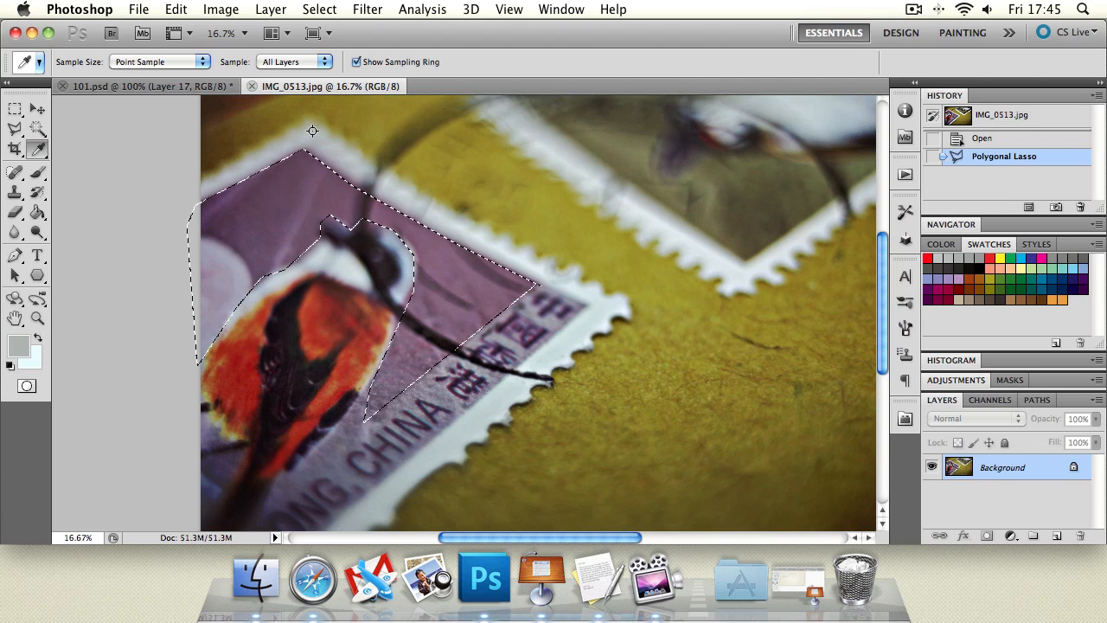
click(409, 129)
drag(527, 165, 610, 162)
drag(629, 334, 605, 363)
click(763, 412)
- Sample the background colour from the yellow surface, the second stamp and the purple area above the bird
alt+click(510, 205)
alt+click(625, 283)
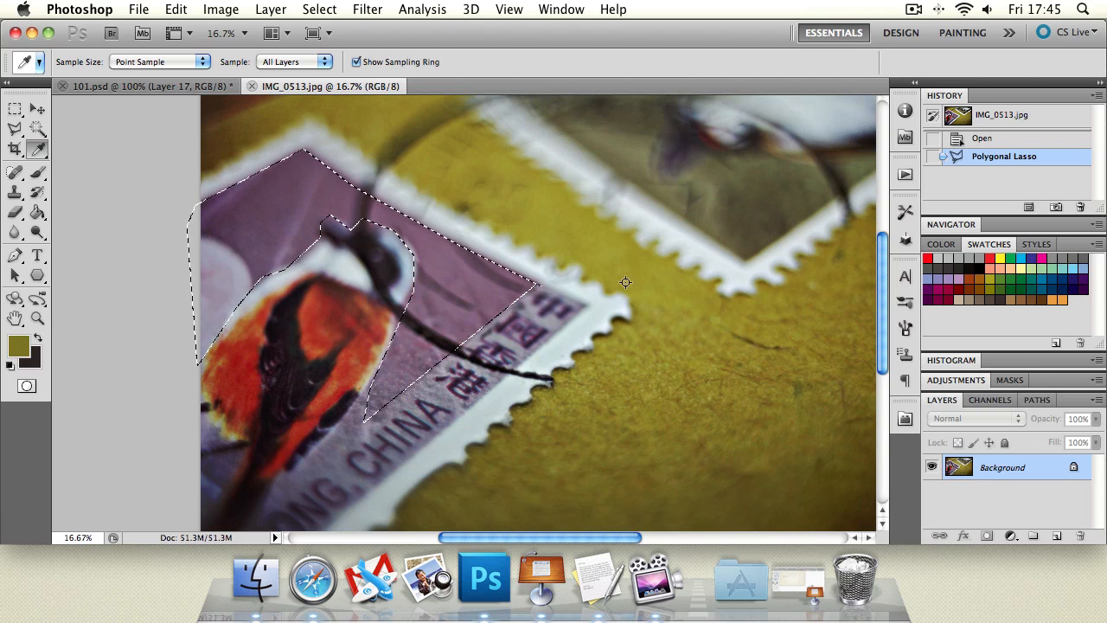
alt+click(669, 184)
drag(669, 184, 269, 191)
drag(259, 264, 285, 192)
- Sample individual purple pixels at 3200% zoom as foreground and background colours, using the Point Sample size
click(167, 62)
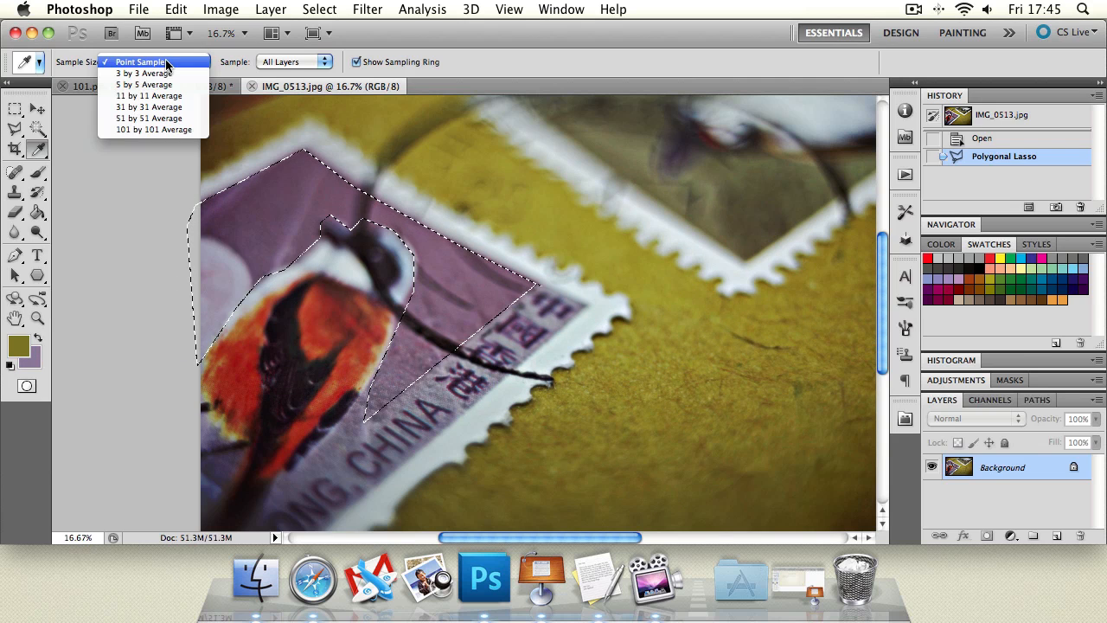
click(122, 236)
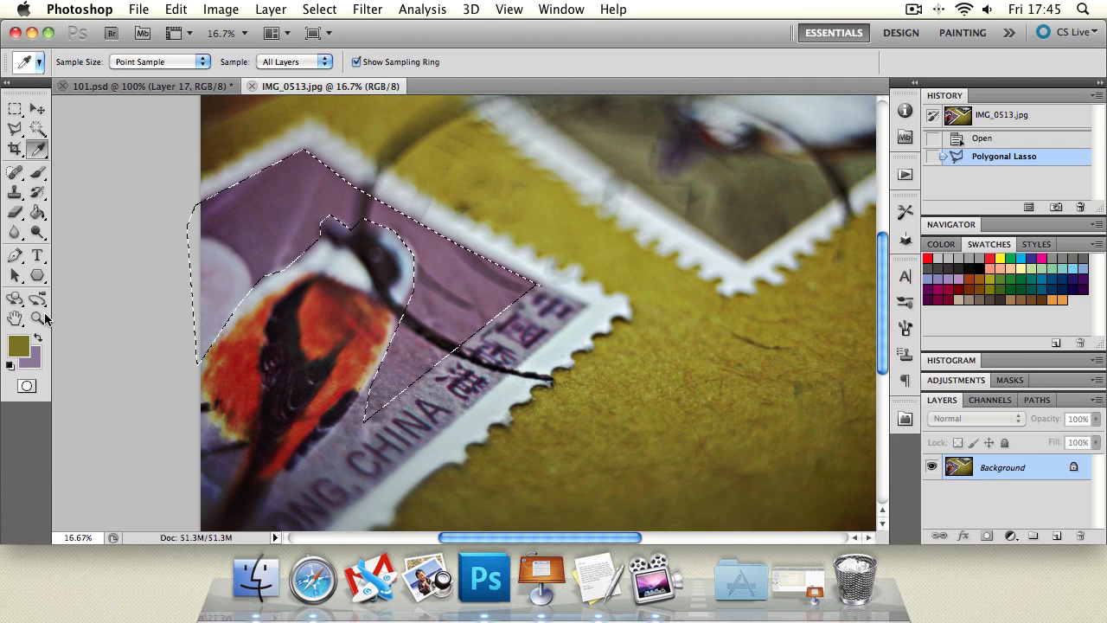
click(37, 318)
drag(363, 253, 446, 216)
drag(543, 207, 543, 207)
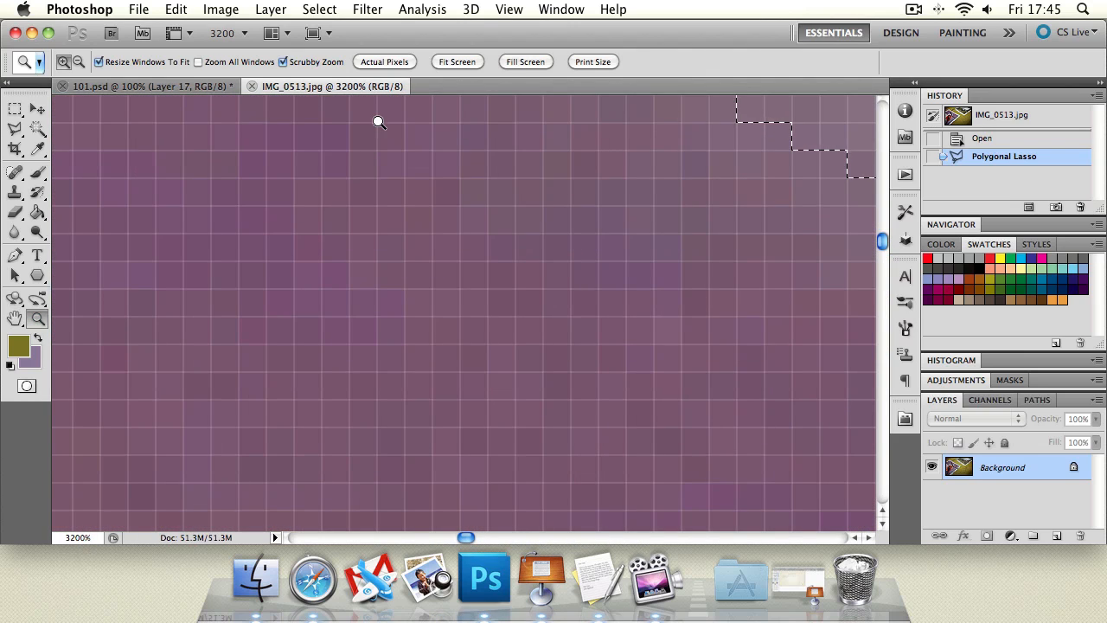
click(40, 150)
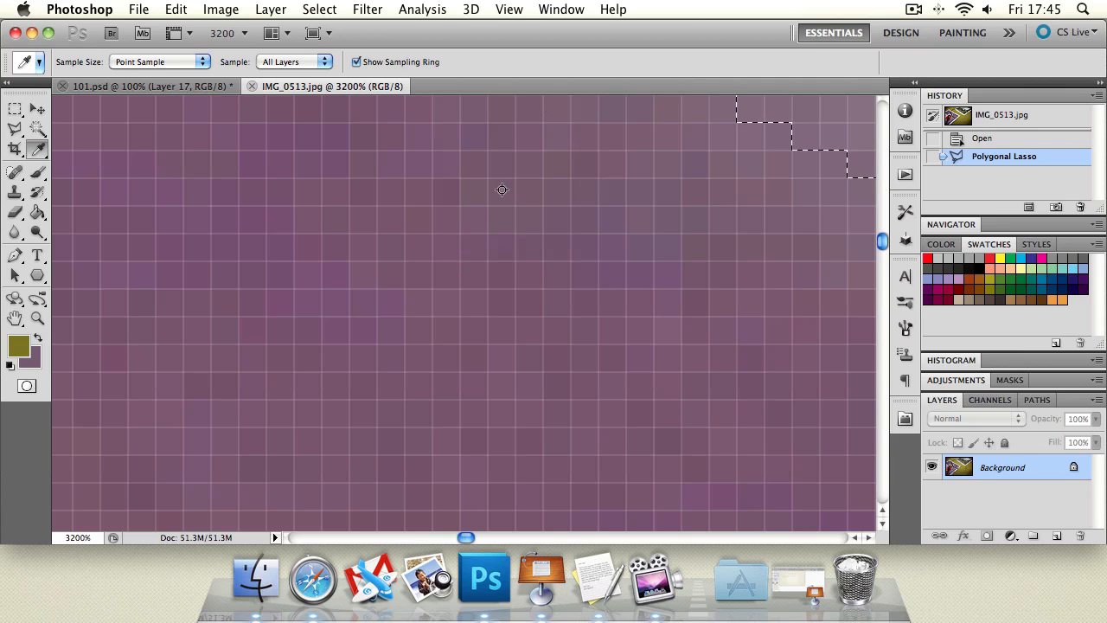
click(715, 138)
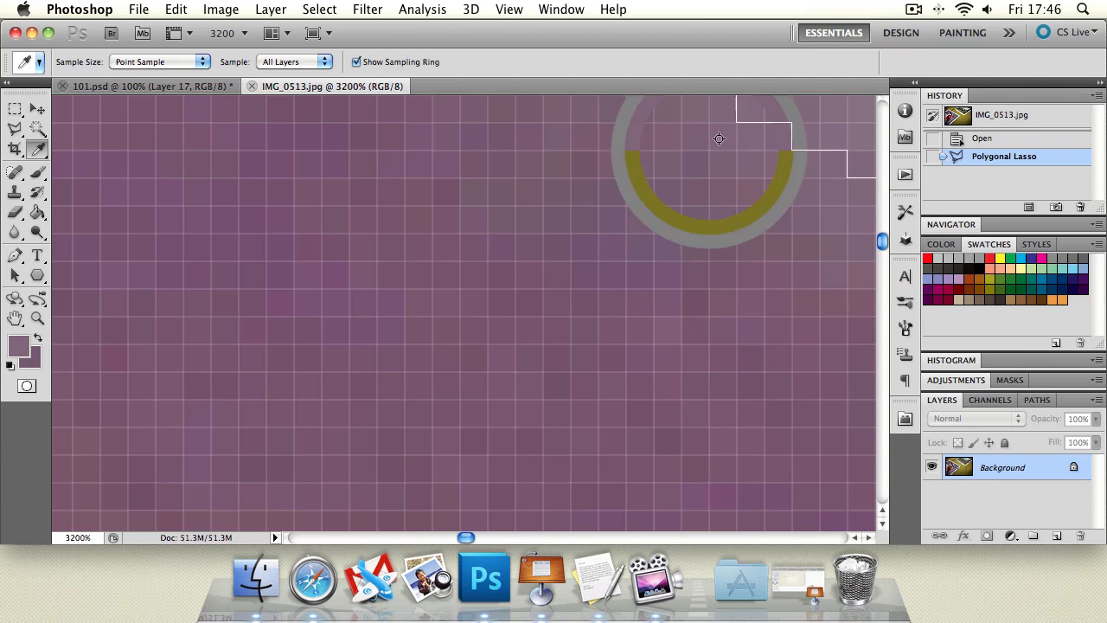
click(242, 294)
drag(277, 281, 278, 228)
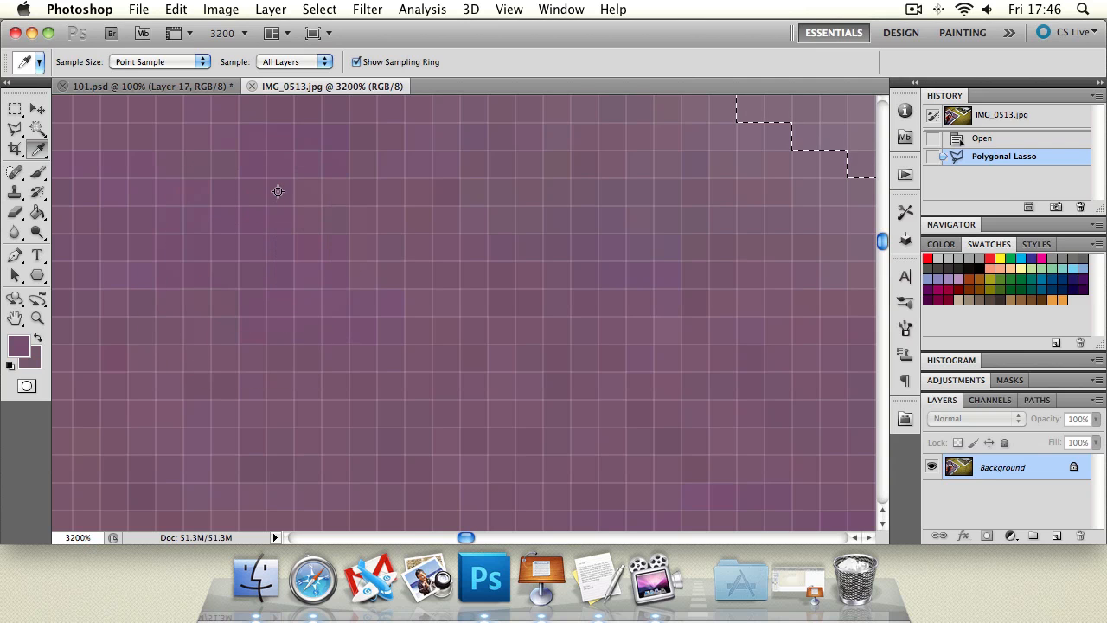
click(278, 191)
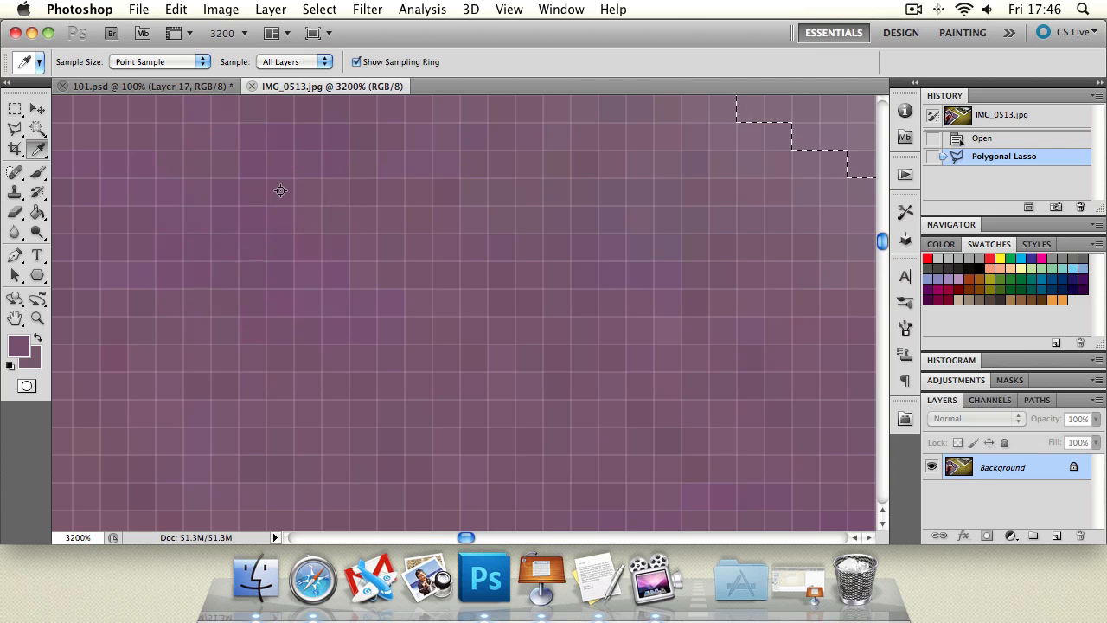
- Examine the colour variation in the stamp's purple background at several lower zoom levels
click(38, 318)
alt+click(469, 299)
alt+click(442, 311)
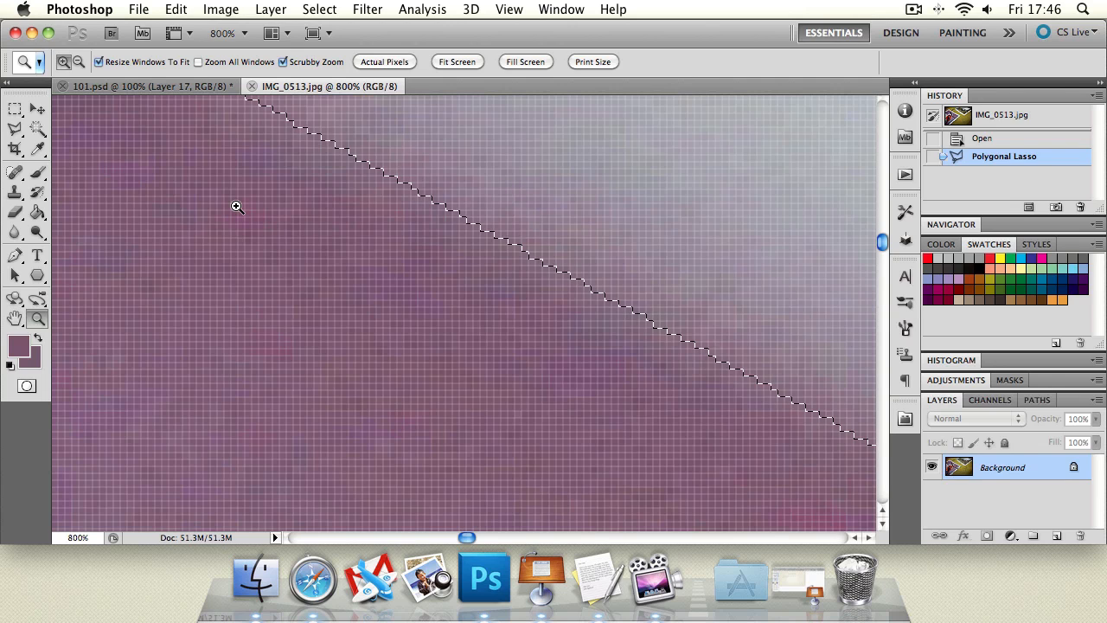
alt+click(384, 234)
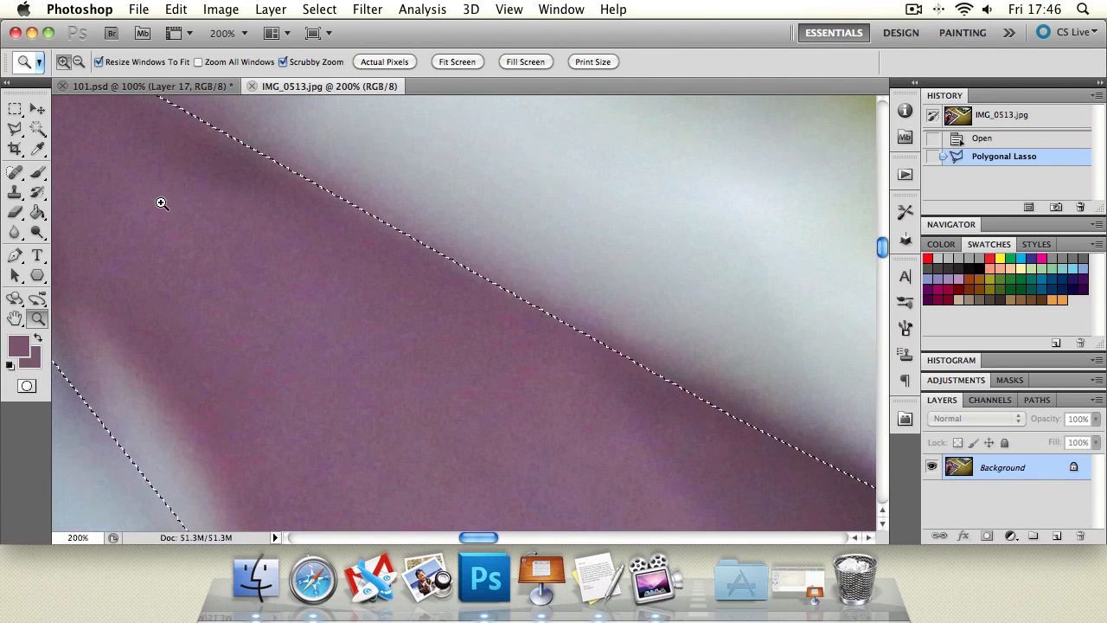
alt+click(251, 296)
click(225, 304)
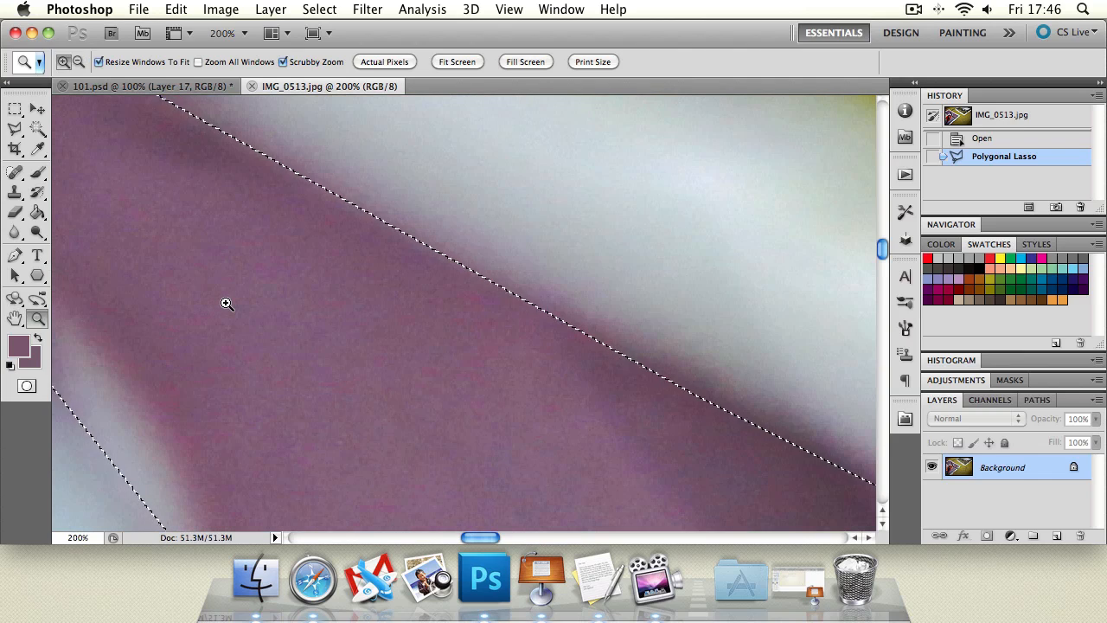
alt+click(225, 299)
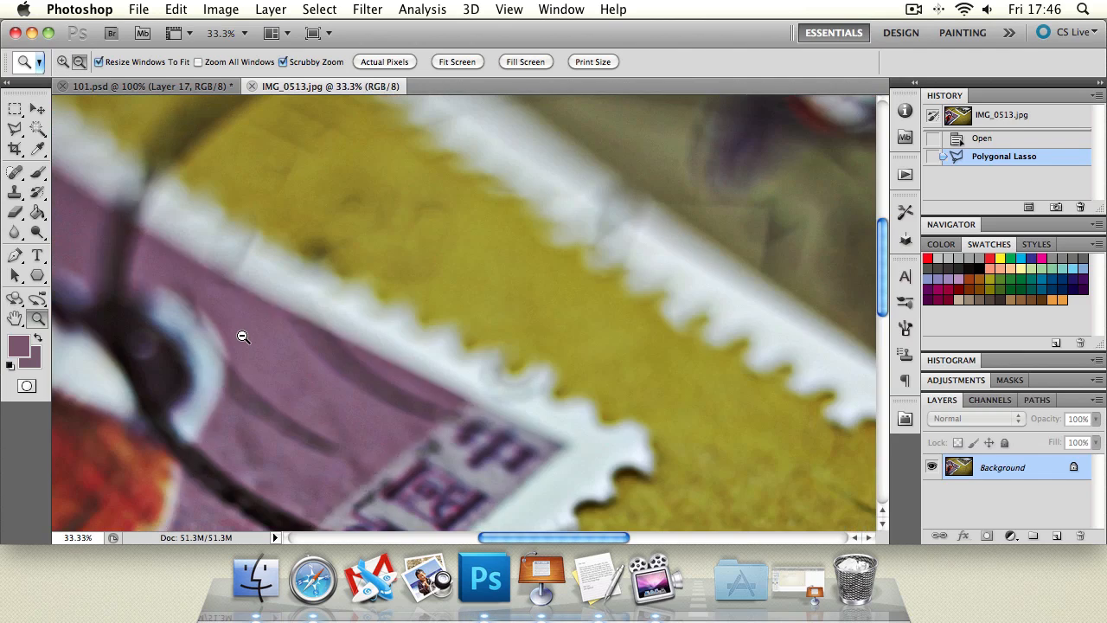
click(242, 337)
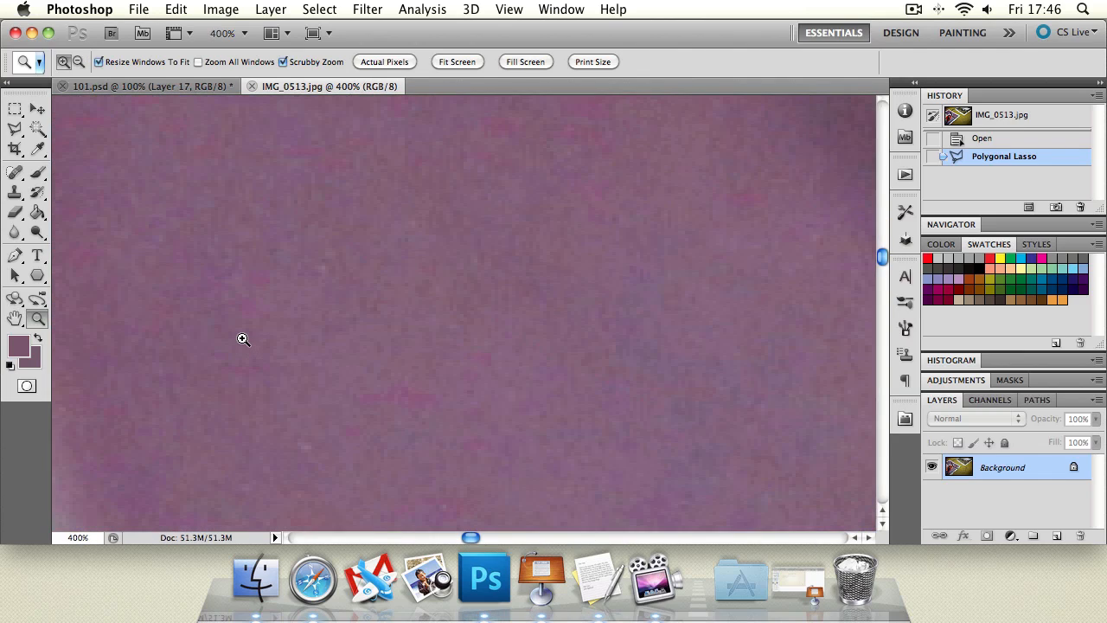
- Set the Eyedropper's sample size to 3 by 3 Average
click(38, 148)
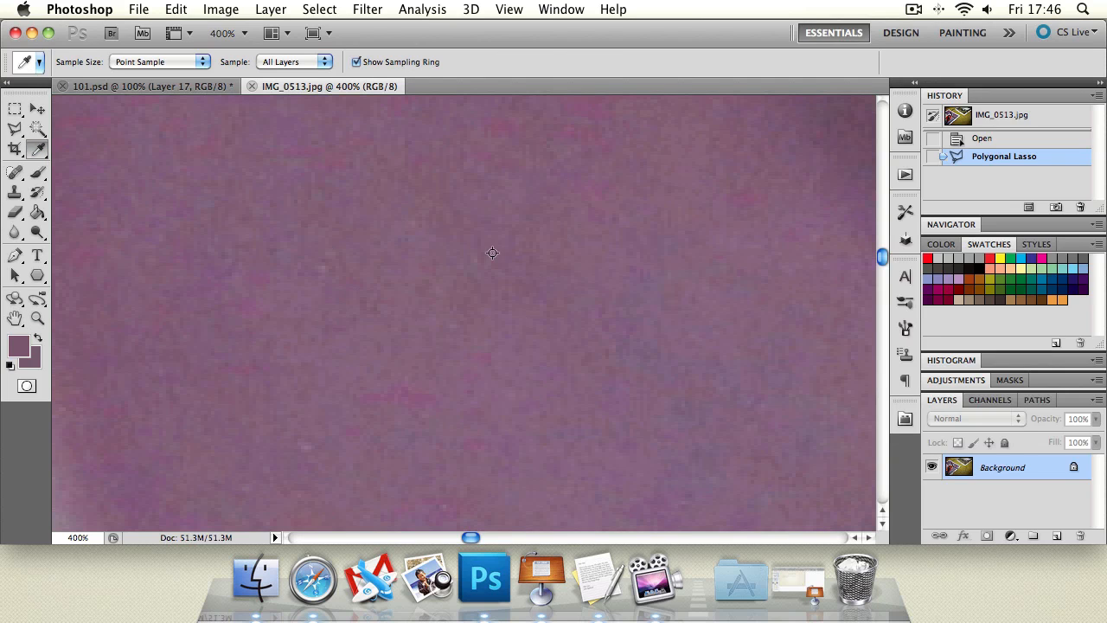
click(177, 60)
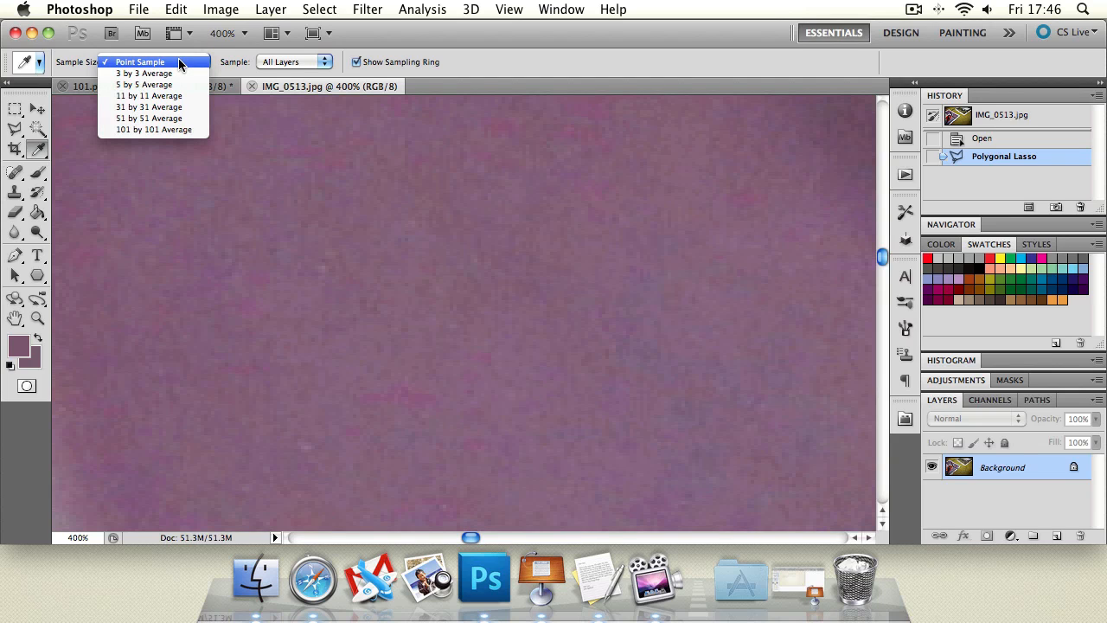
click(433, 57)
click(164, 62)
click(144, 73)
- Set the Eyedropper's sample size to 5 by 5 Average and sample the purple pixels at 3200% zoom
key(z)
click(276, 197)
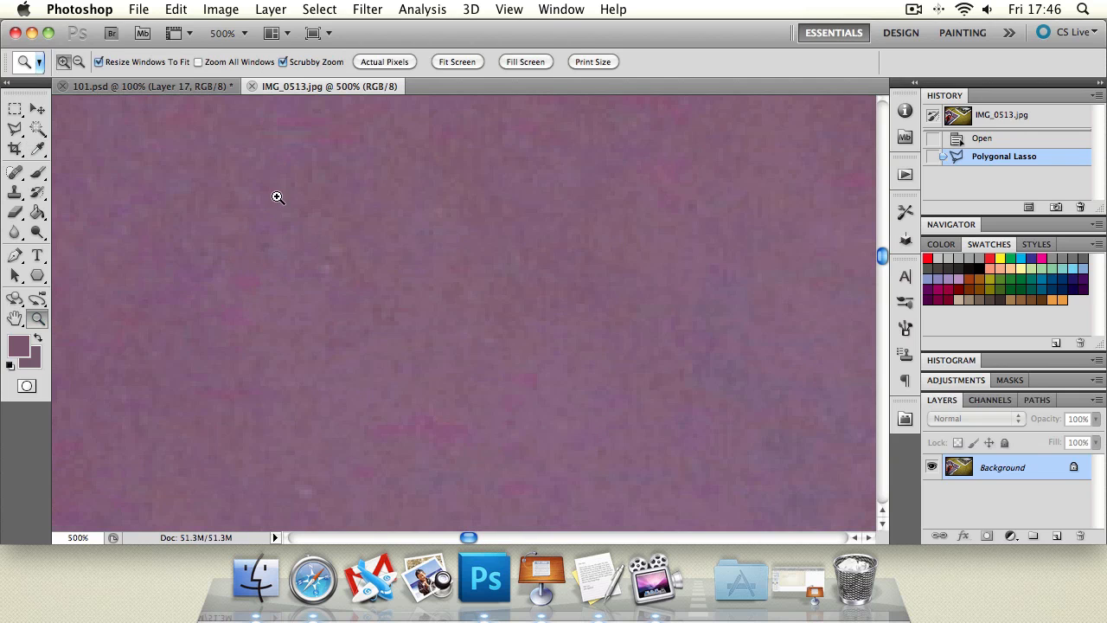
drag(277, 197, 538, 378)
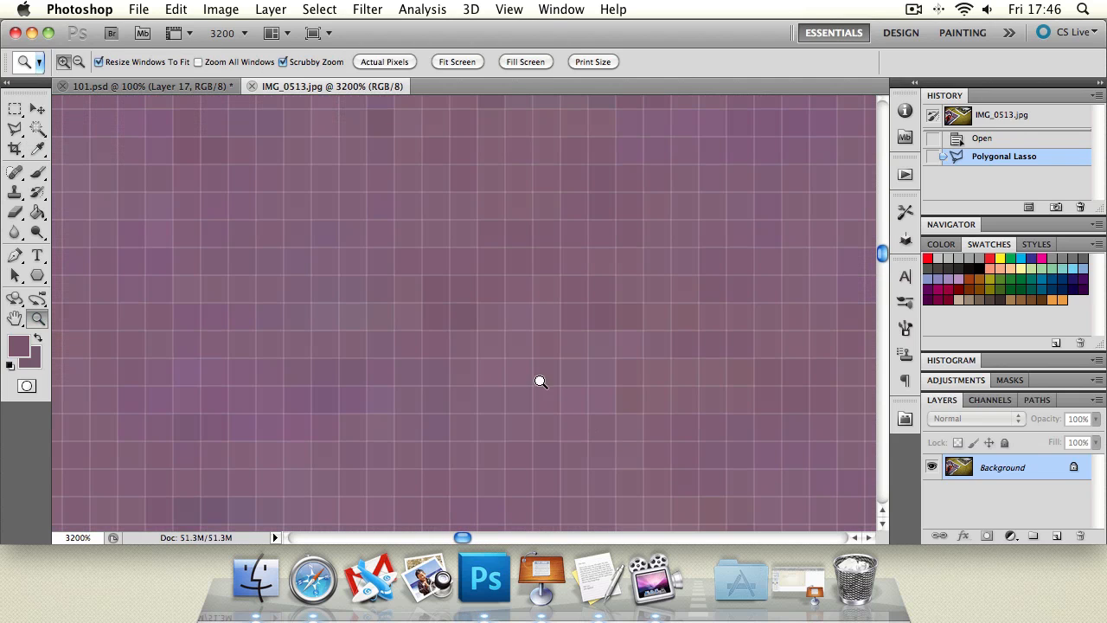
click(37, 149)
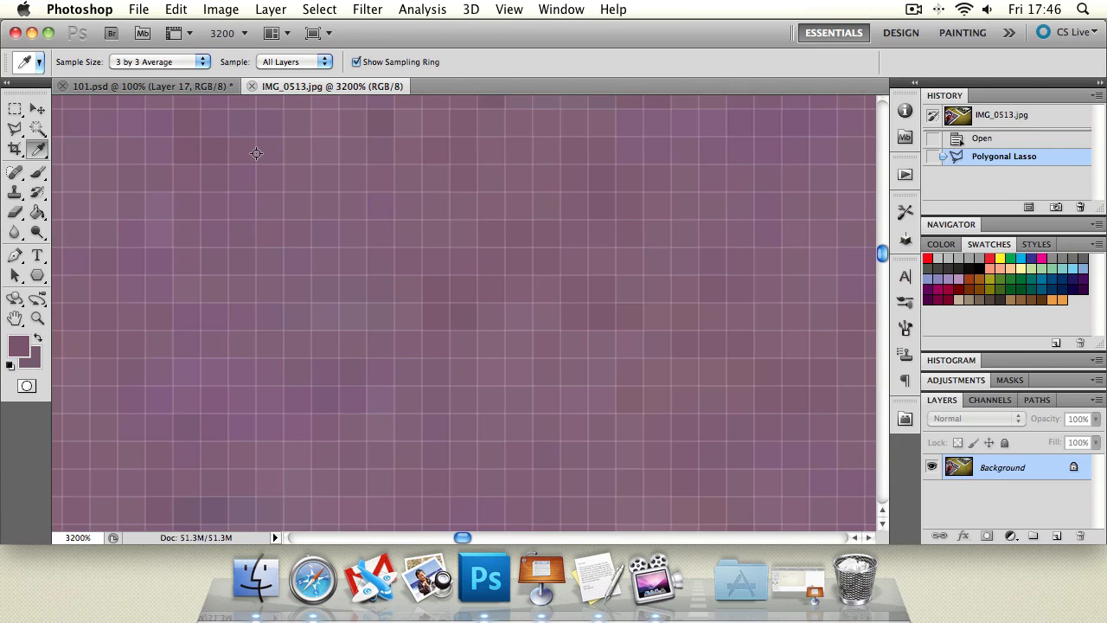
click(168, 62)
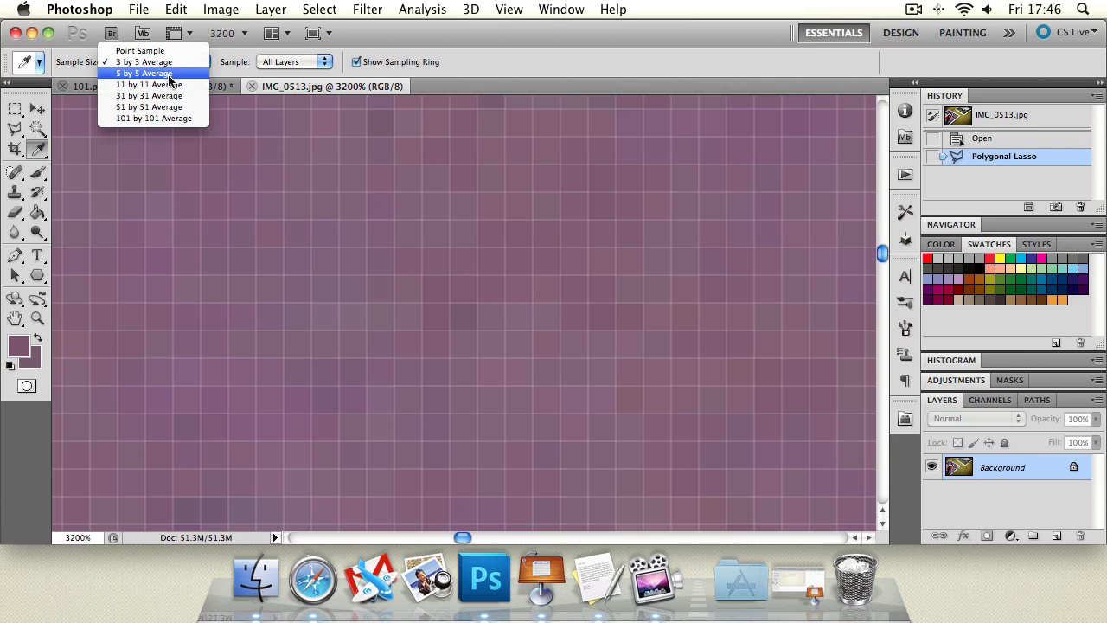
click(170, 73)
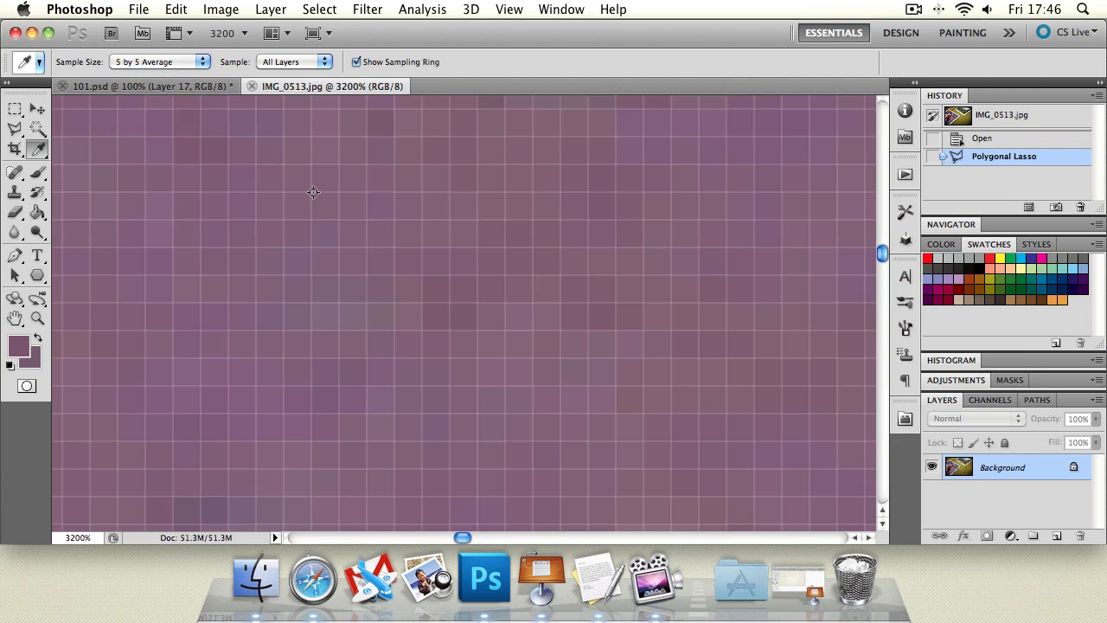
click(511, 443)
- Change the Eyedropper's sample size to 11 by 11 Average and then to 101 by 101 Average
click(185, 64)
click(156, 75)
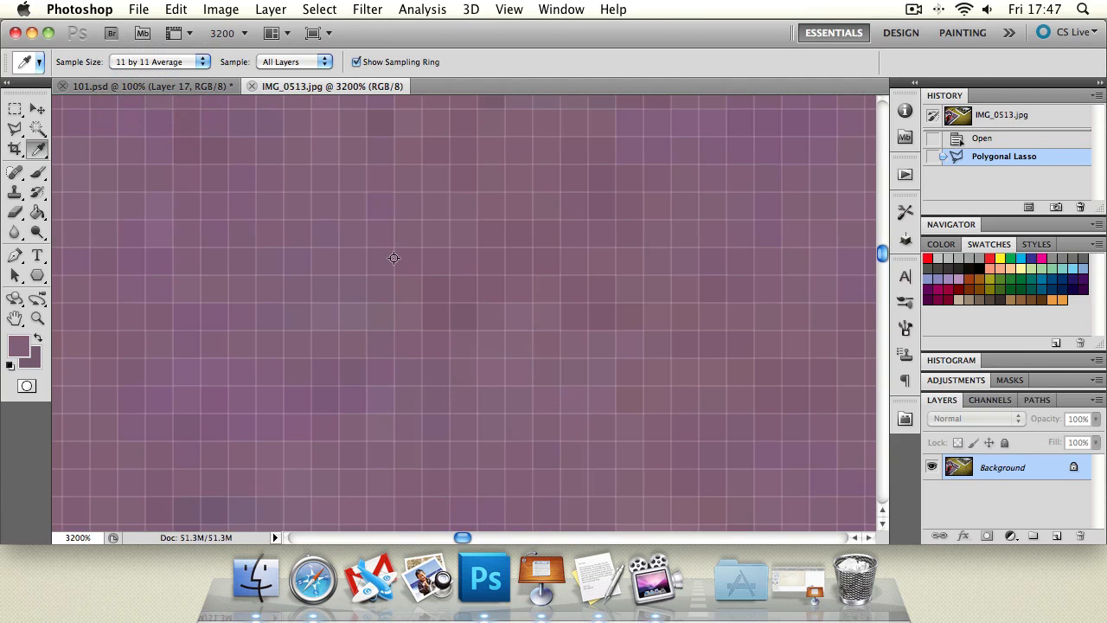
click(189, 63)
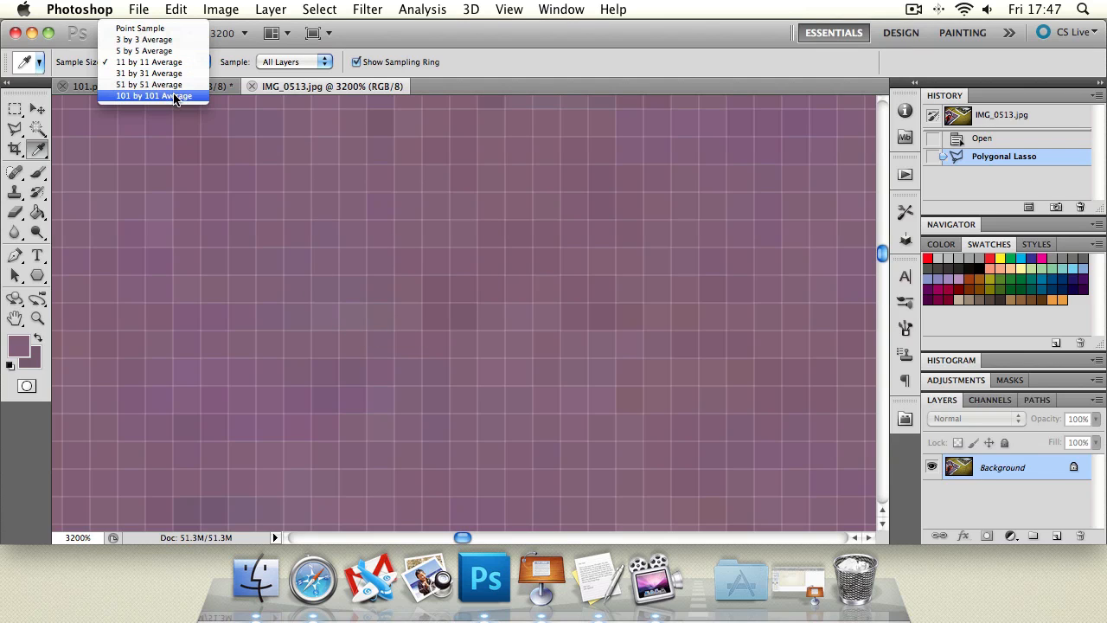
click(172, 96)
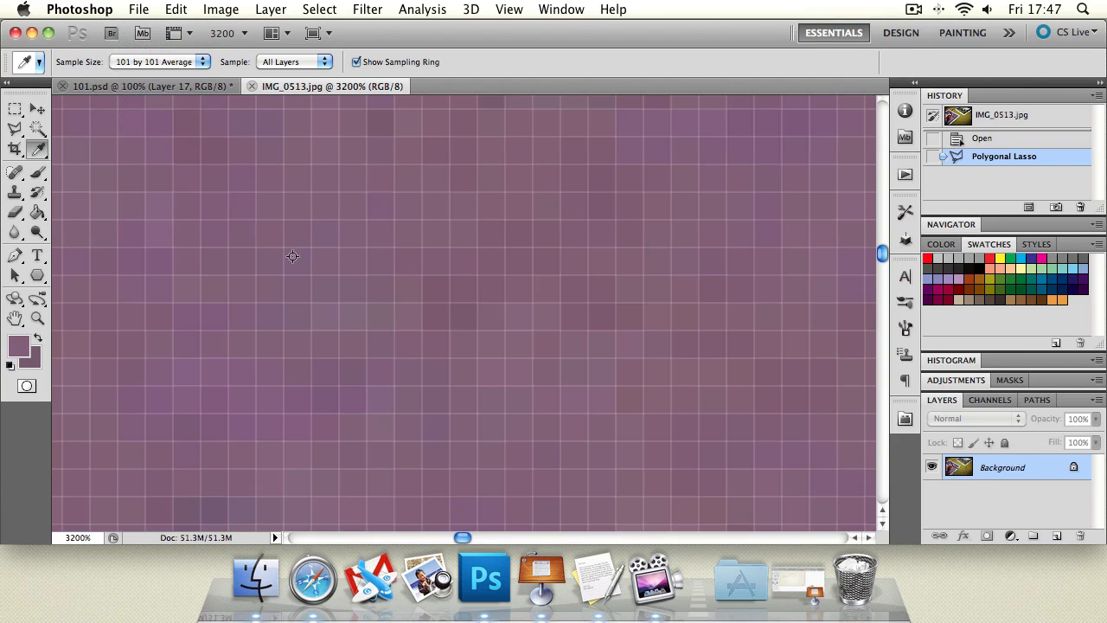
- Sample an averaged purple from the stamp background beside the bird's head as the foreground colour at 100% zoom
click(38, 319)
right_click(383, 289)
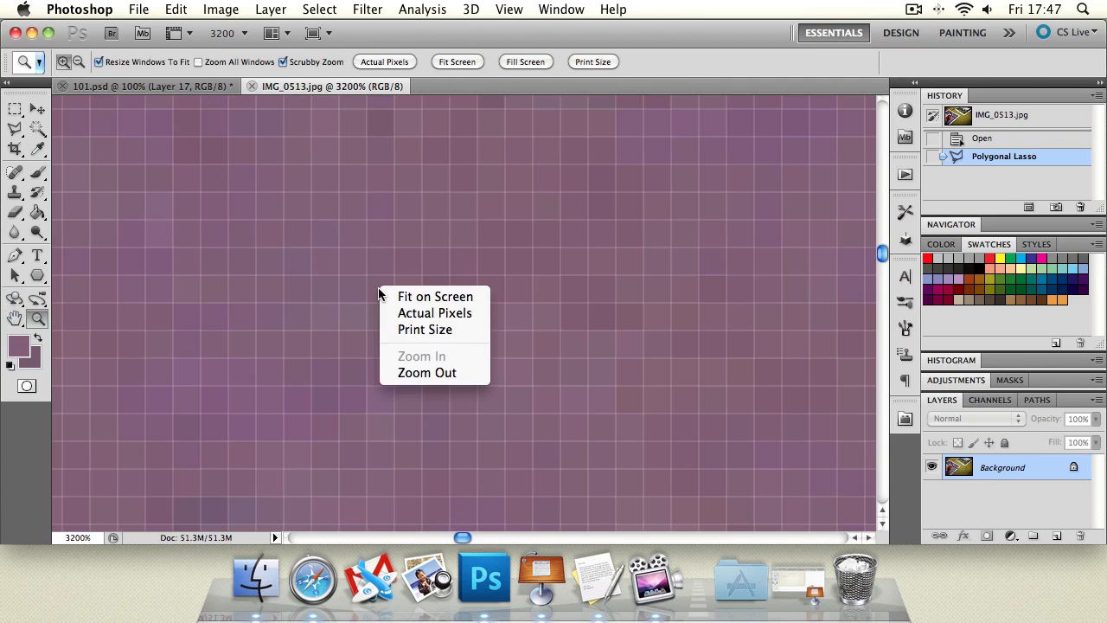
click(351, 286)
alt+click(293, 262)
alt+click(294, 262)
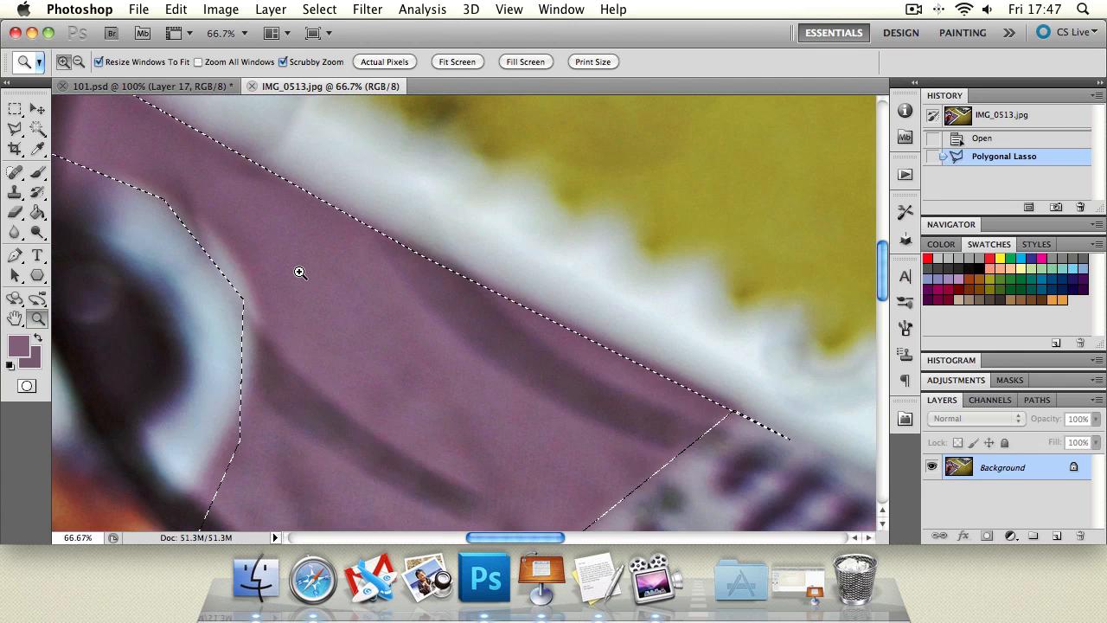
click(300, 273)
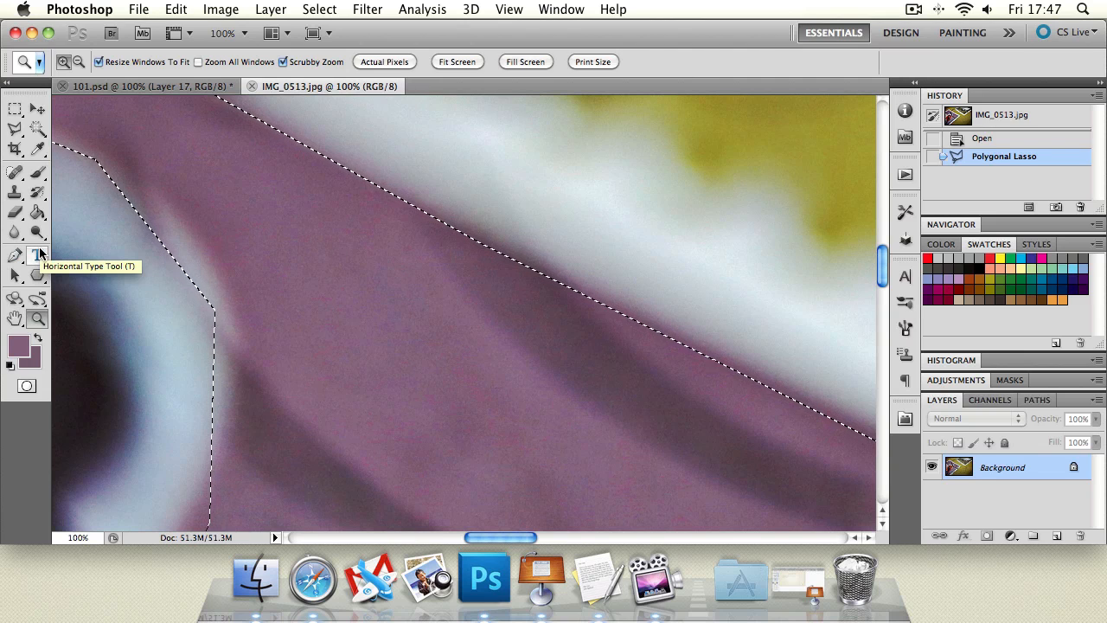
click(38, 148)
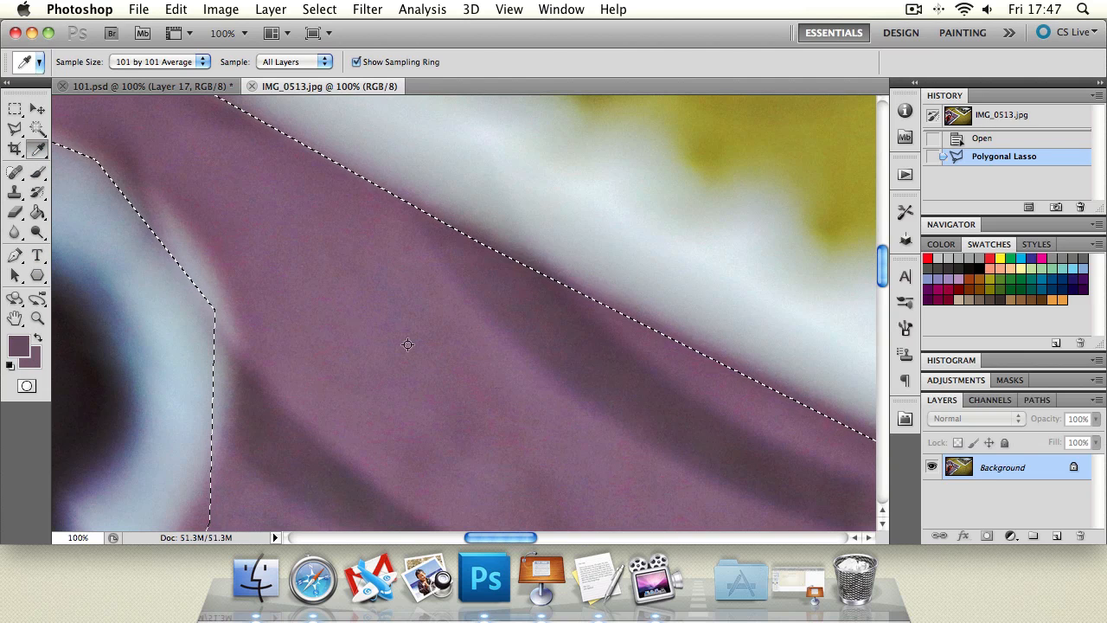
- Sample the pale stamp border and the yellow background, and take the purple stamp background as the foreground colour again
click(585, 210)
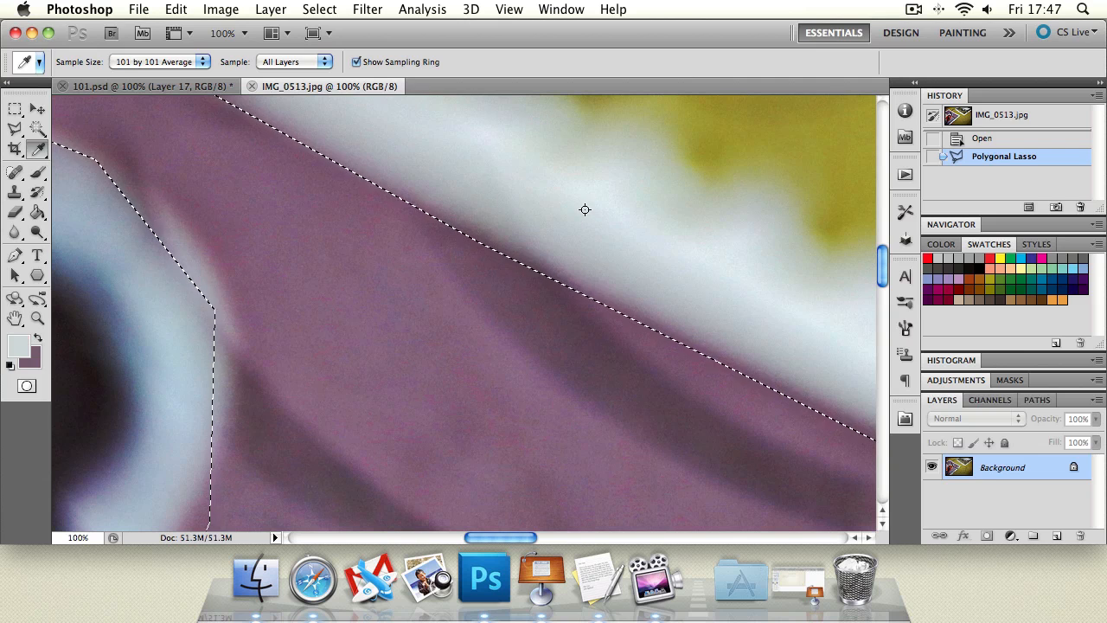
click(841, 129)
click(377, 365)
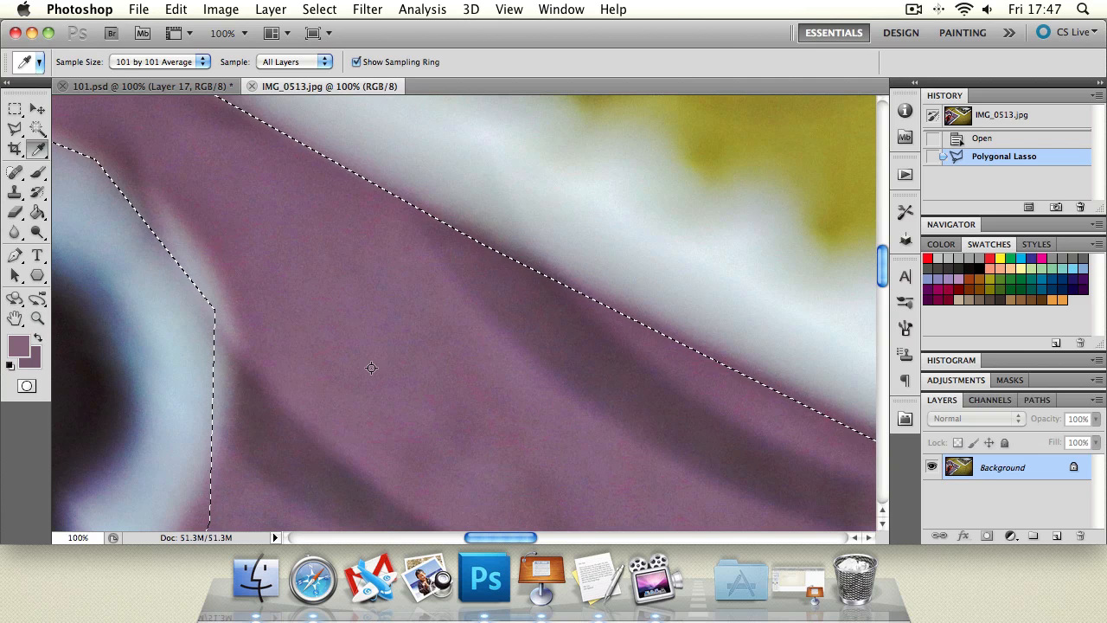
- Paint the selected stamp background around the bird with the sampled purple, using the Brush tool at 257 px
click(37, 318)
alt+click(406, 316)
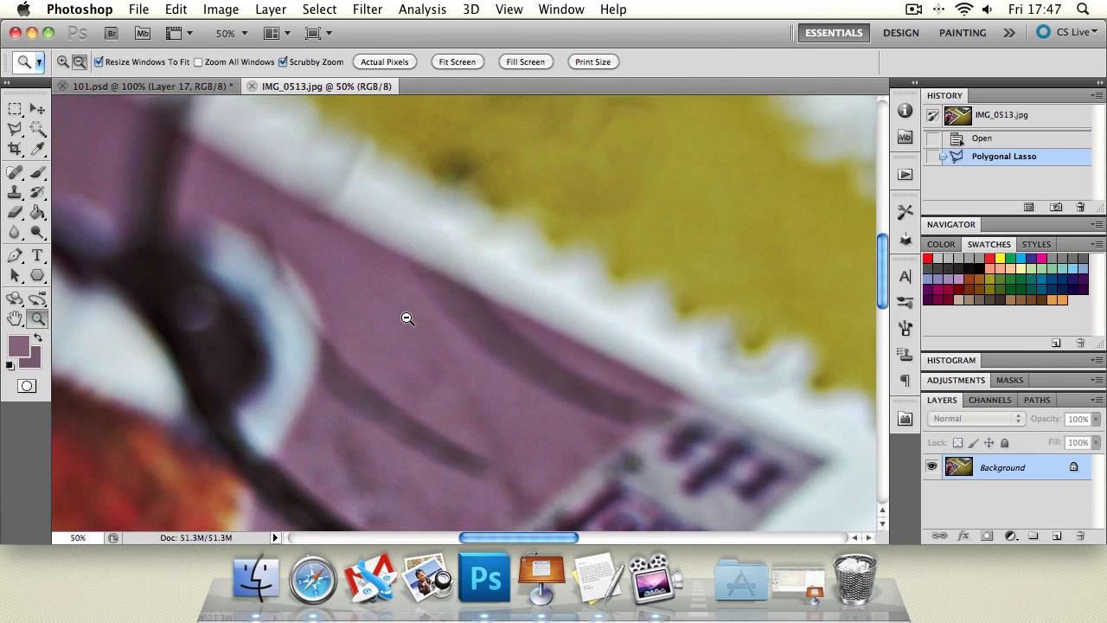
alt+click(406, 316)
alt+click(405, 316)
click(330, 303)
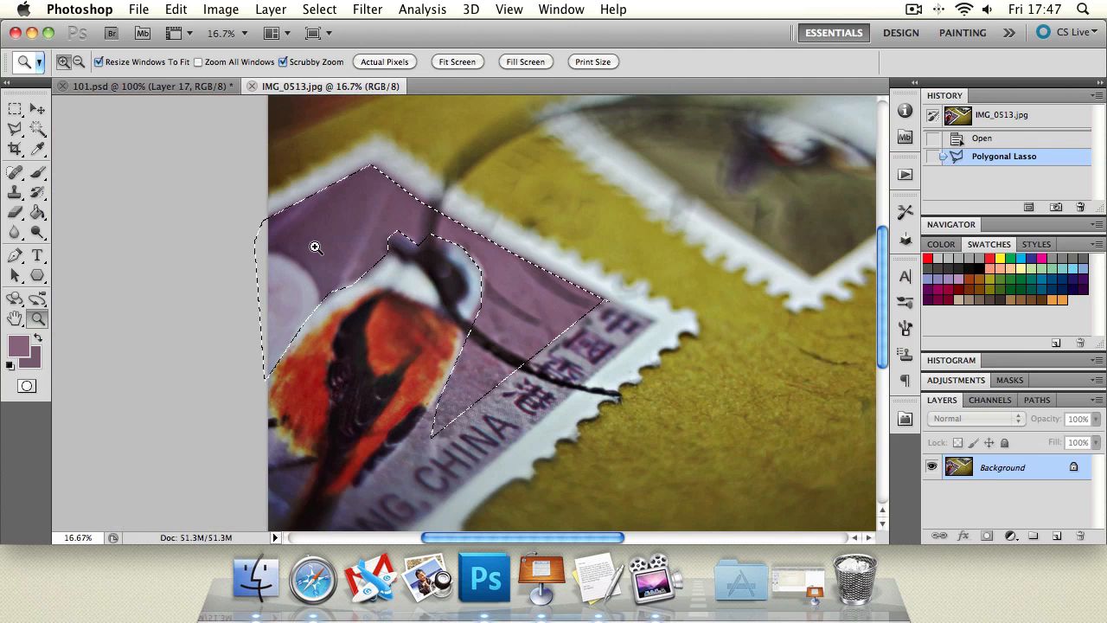
click(37, 173)
click(84, 61)
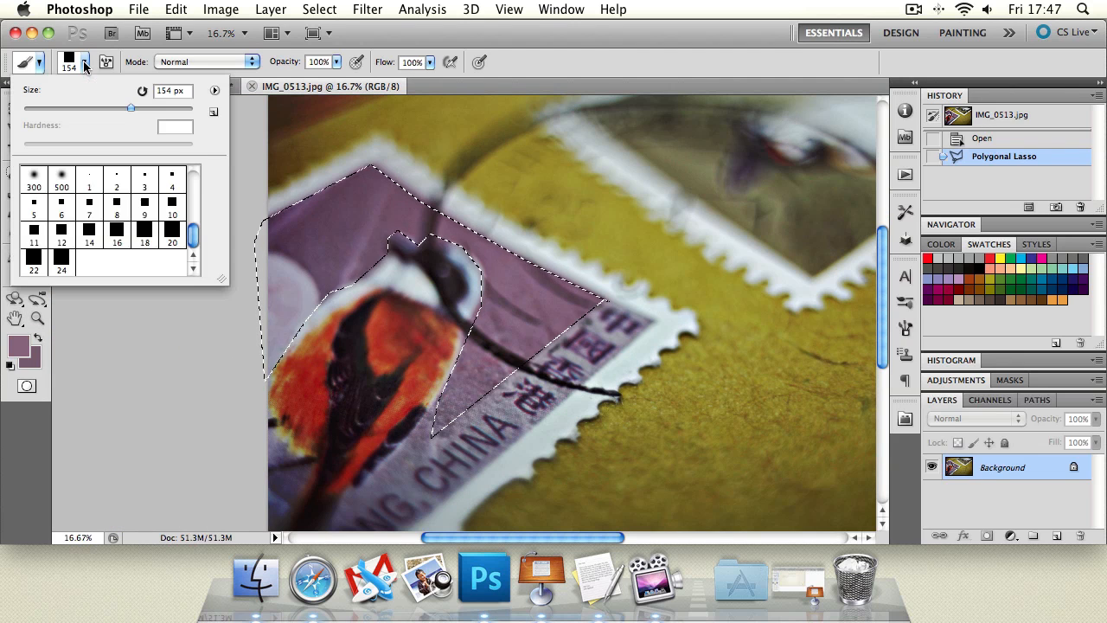
drag(138, 107, 156, 107)
drag(368, 186, 283, 259)
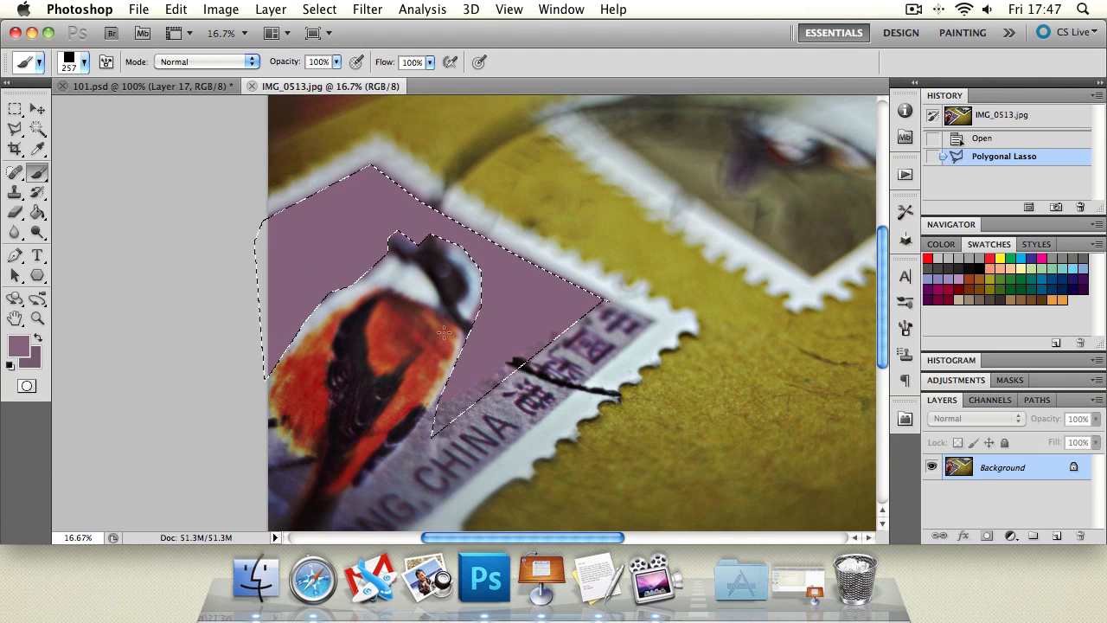
drag(465, 441, 496, 397)
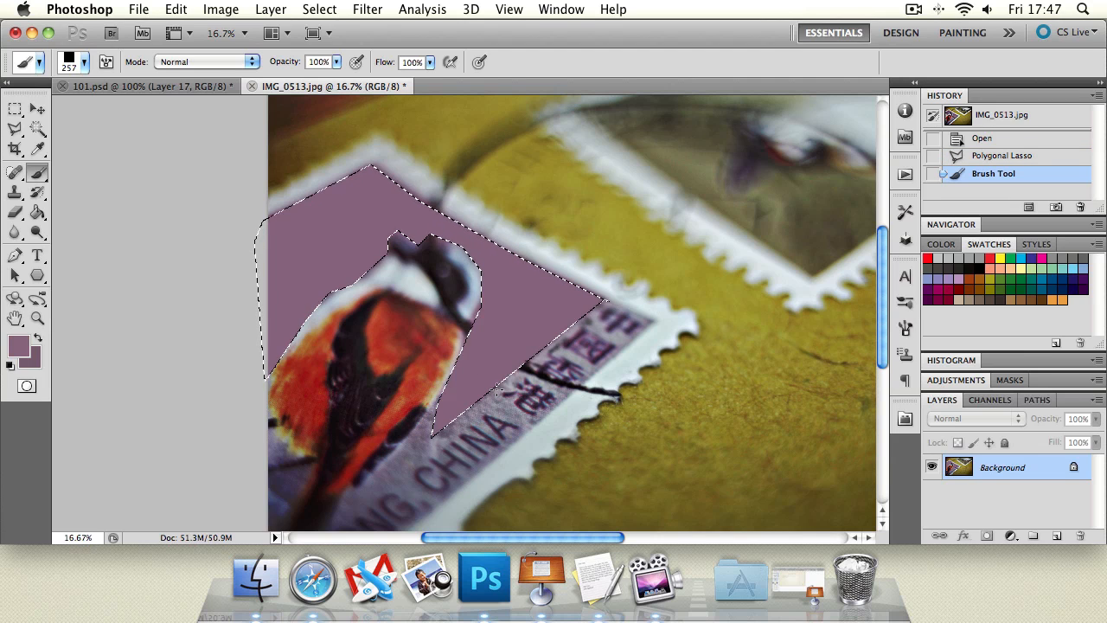
- Clear the selection around the painted stamp background with the Polygonal Lasso tool and dismiss the warning
click(15, 128)
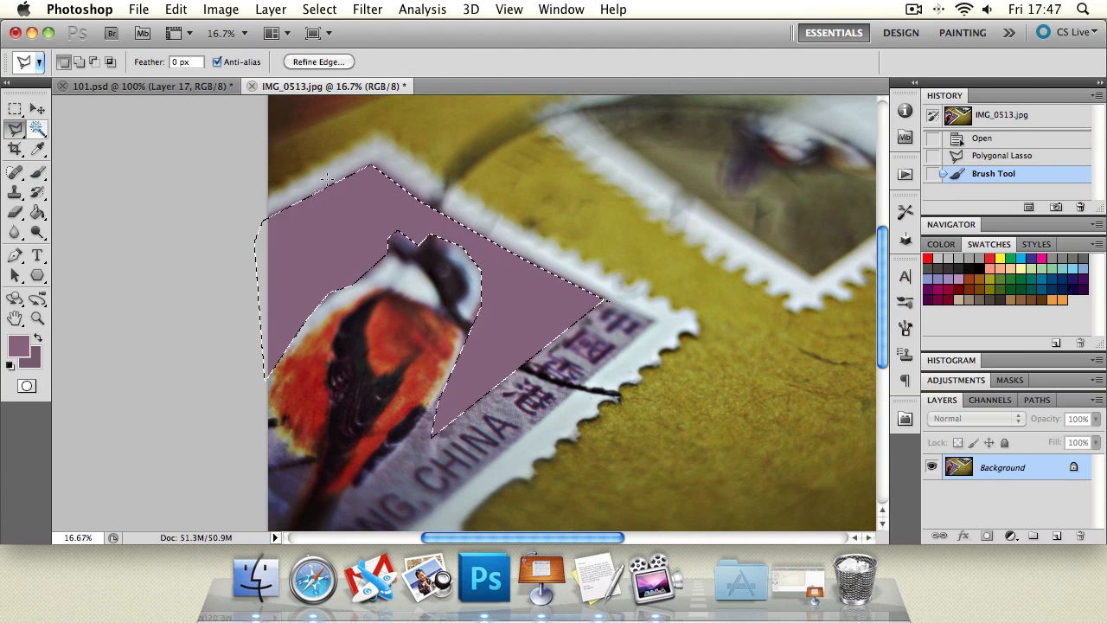
click(473, 160)
double_click(541, 169)
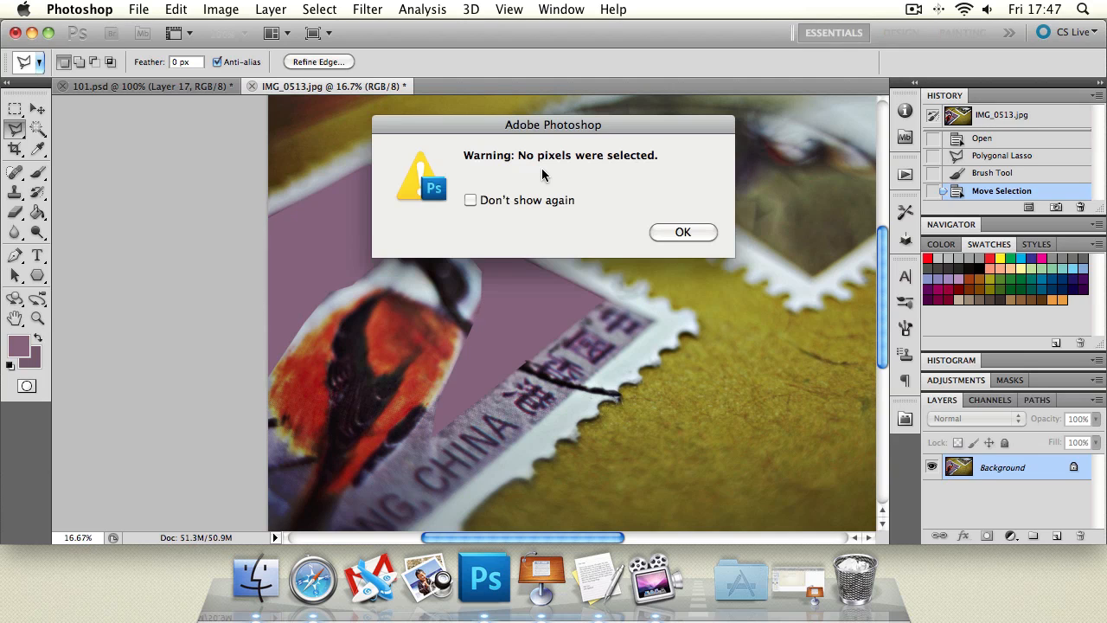
click(689, 231)
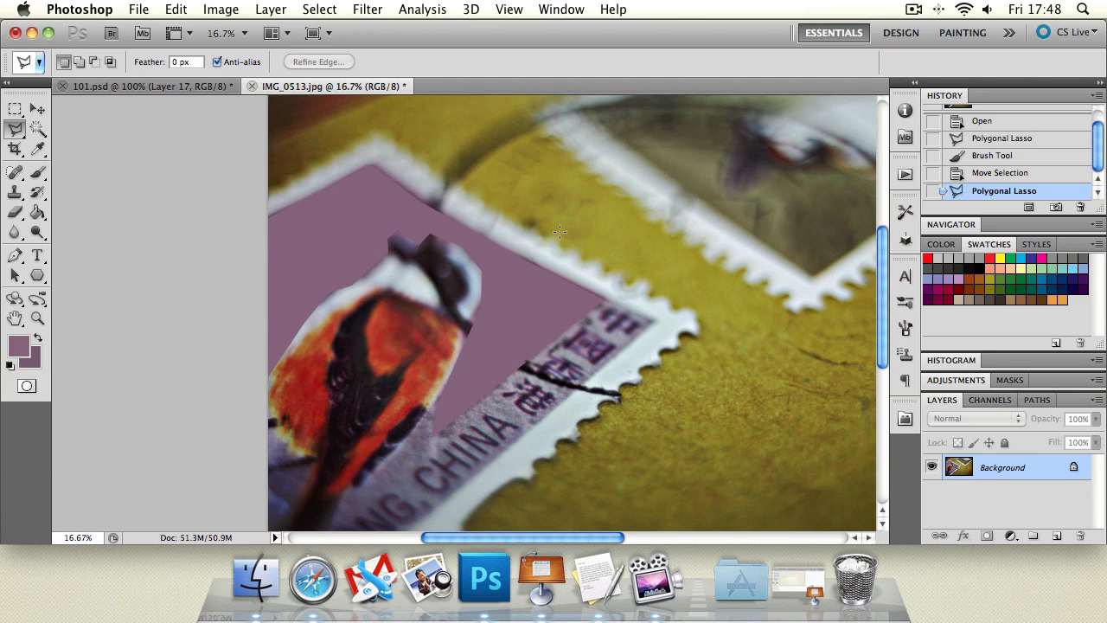
- Step back through the last four history states of IMG_0513.jpg to its opened state
key(super+alt+z)
key(super+alt+z)
key(super+alt+z)
key(super+alt+z)
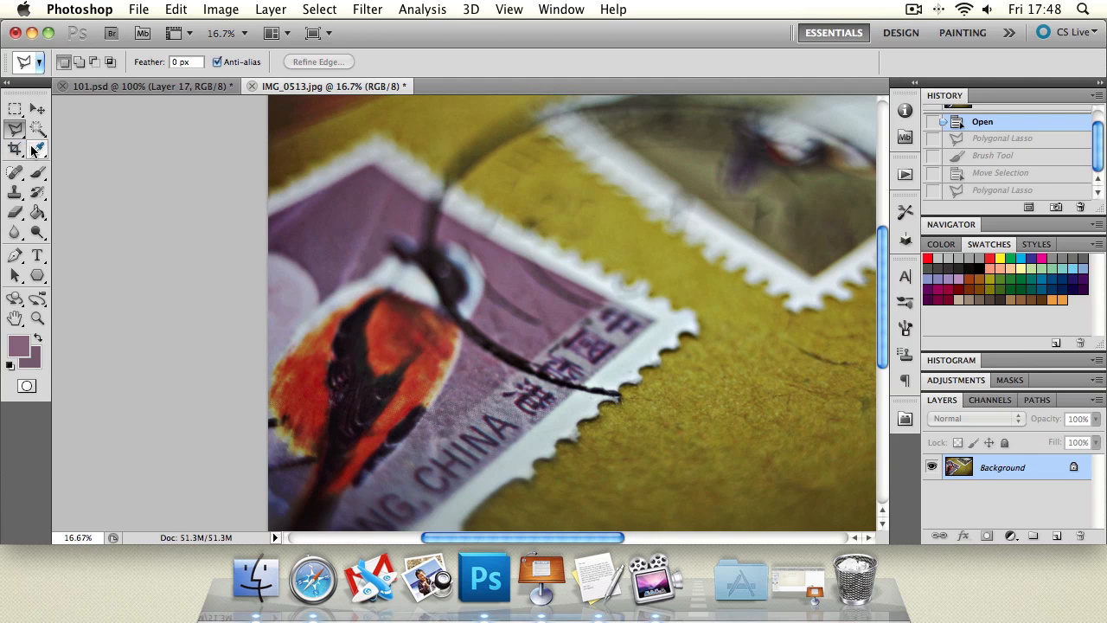
- Choose the Color Sampler tool and cycle through the Eyedropper tool group, ending on the Color Sampler again
drag(32, 150, 132, 162)
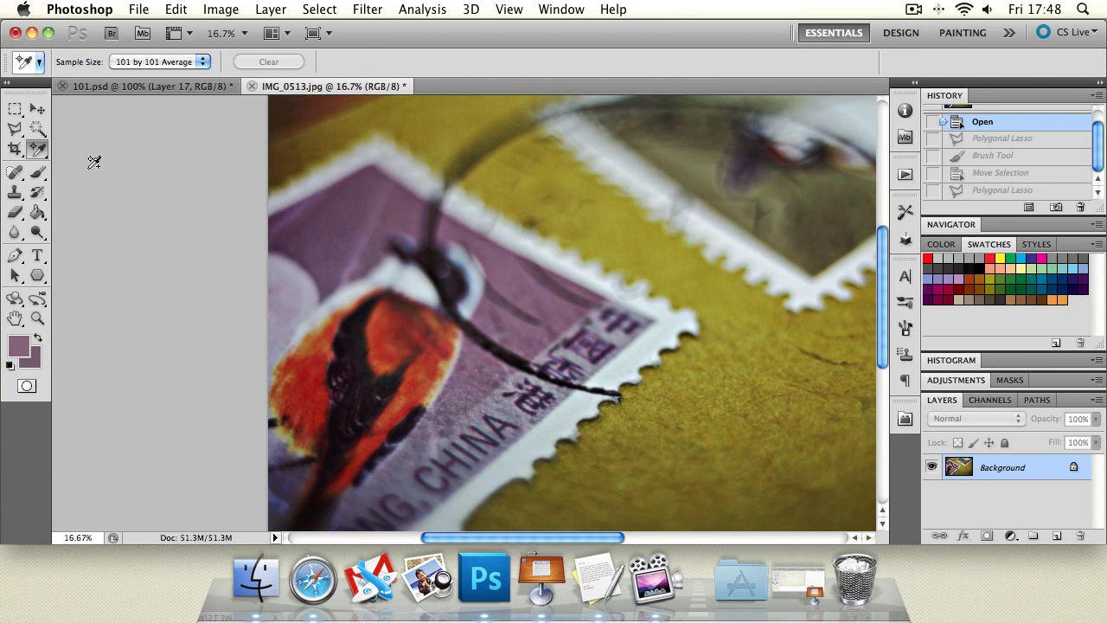
key(shift+i)
key(shift+i)
key(shift+i)
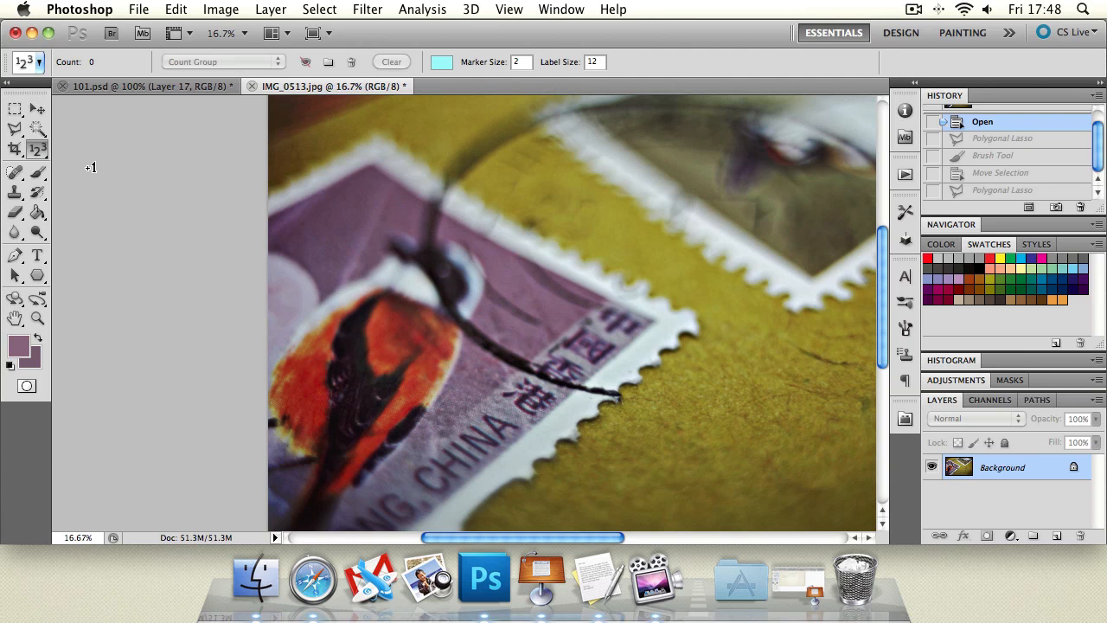
key(shift+i)
key(shift+i)
key(shift+i)
key(shift+i)
key(shift+i)
key(shift+i)
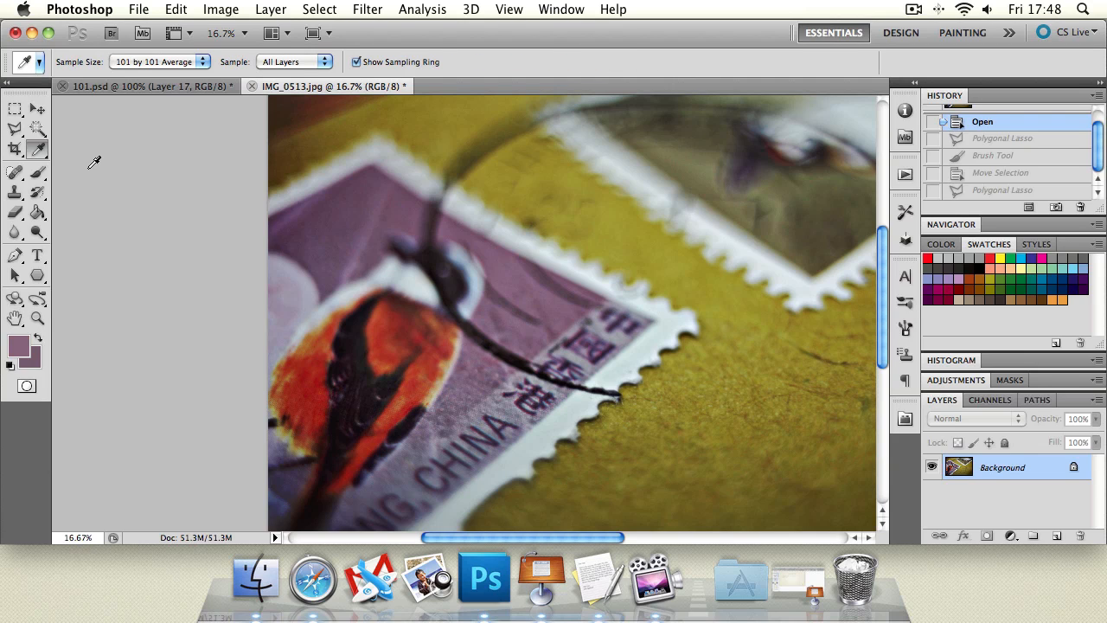
key(shift+i)
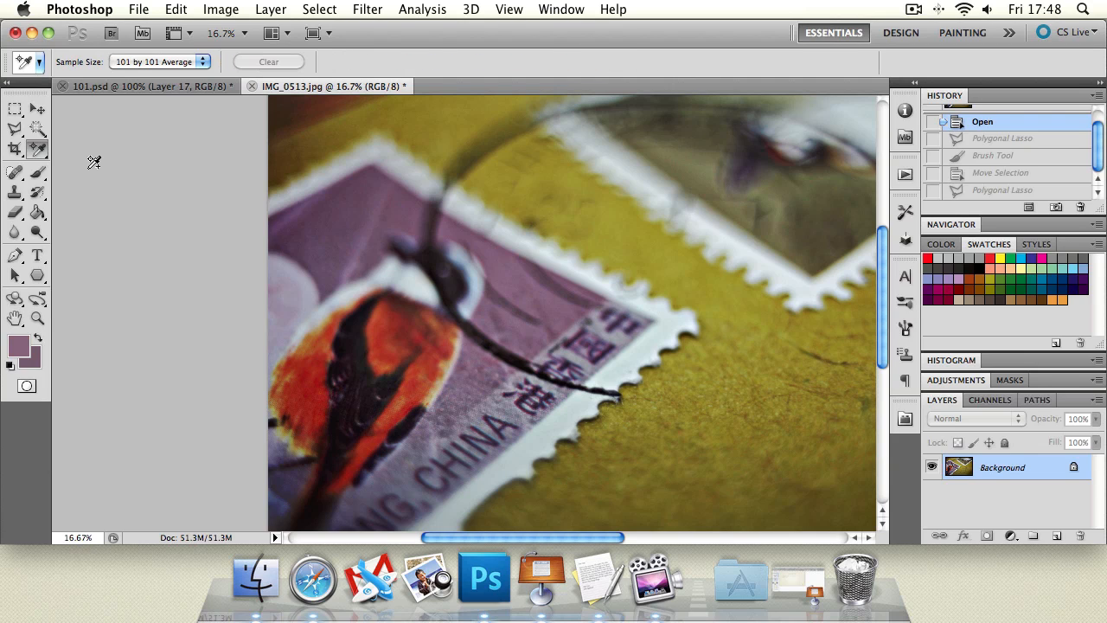
click(42, 151)
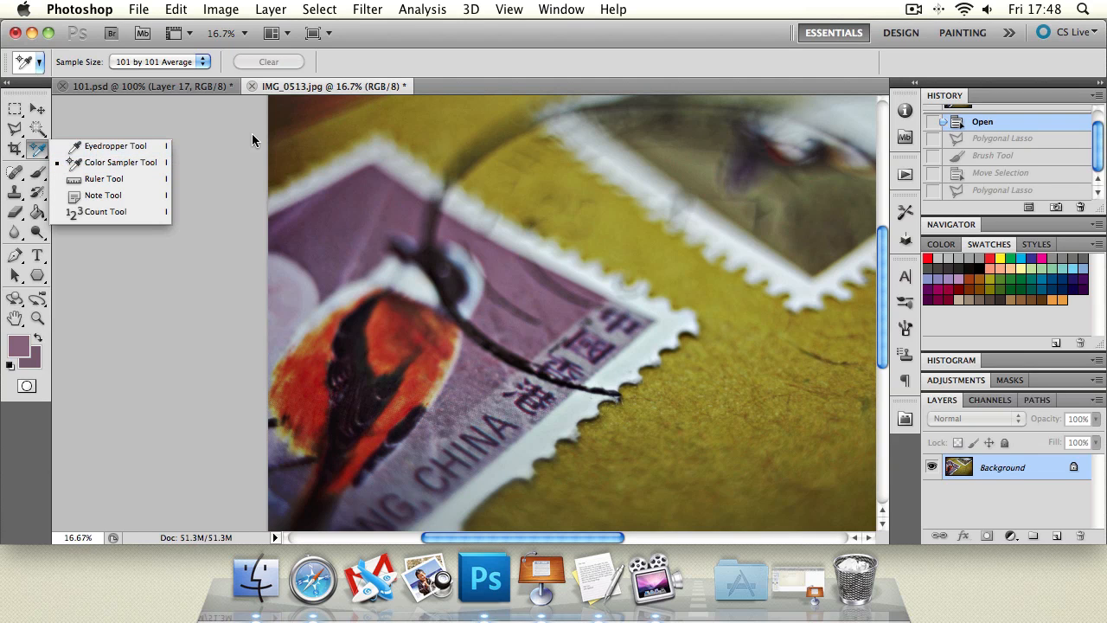
click(535, 38)
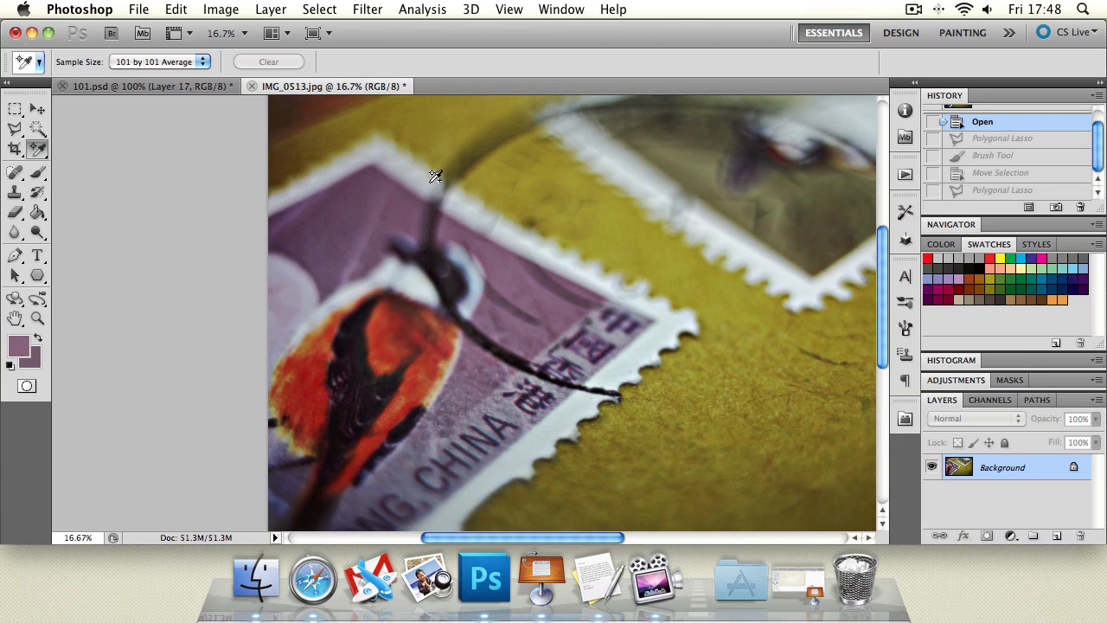
- In 101.psd, place four colour samplers: on the header strip, the purple banner, the pale area beside Check Out Pricing and the ORDER NOW button
click(212, 90)
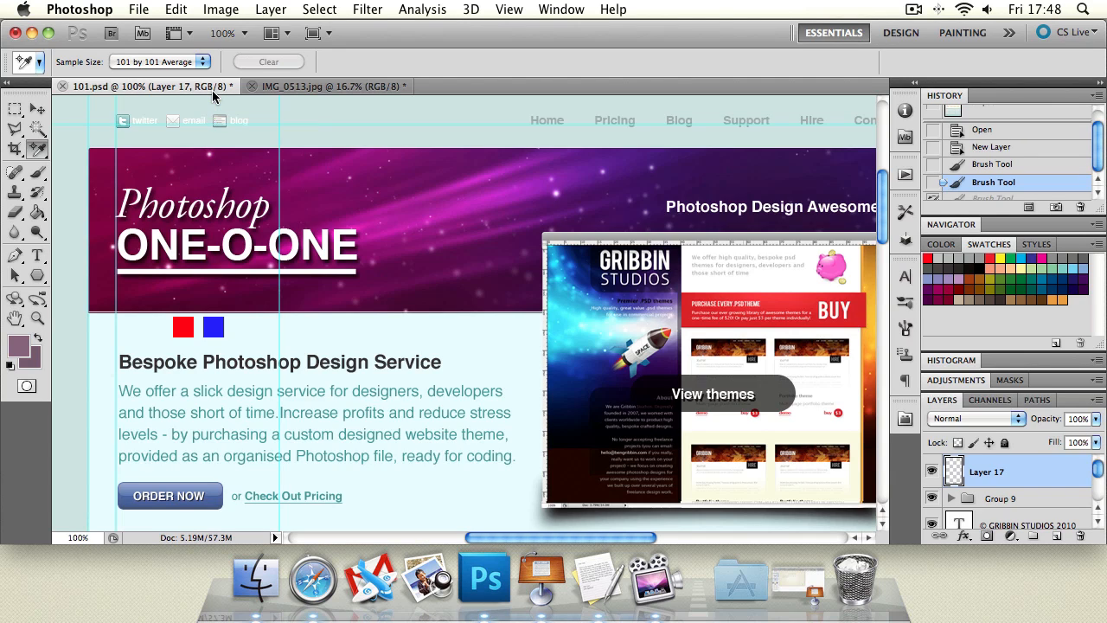
click(38, 108)
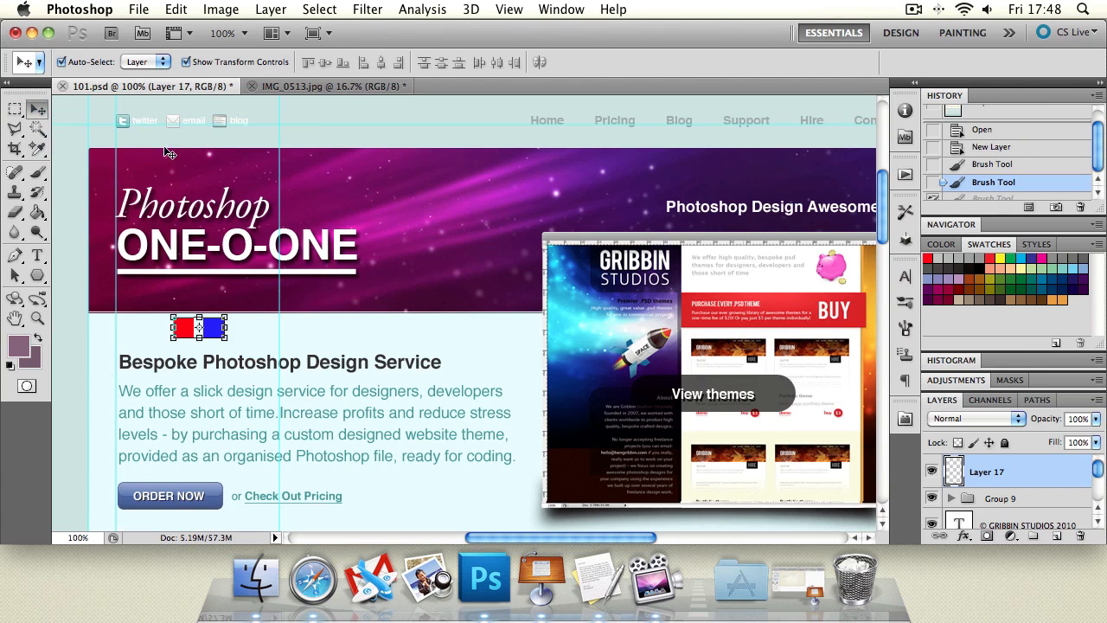
click(37, 148)
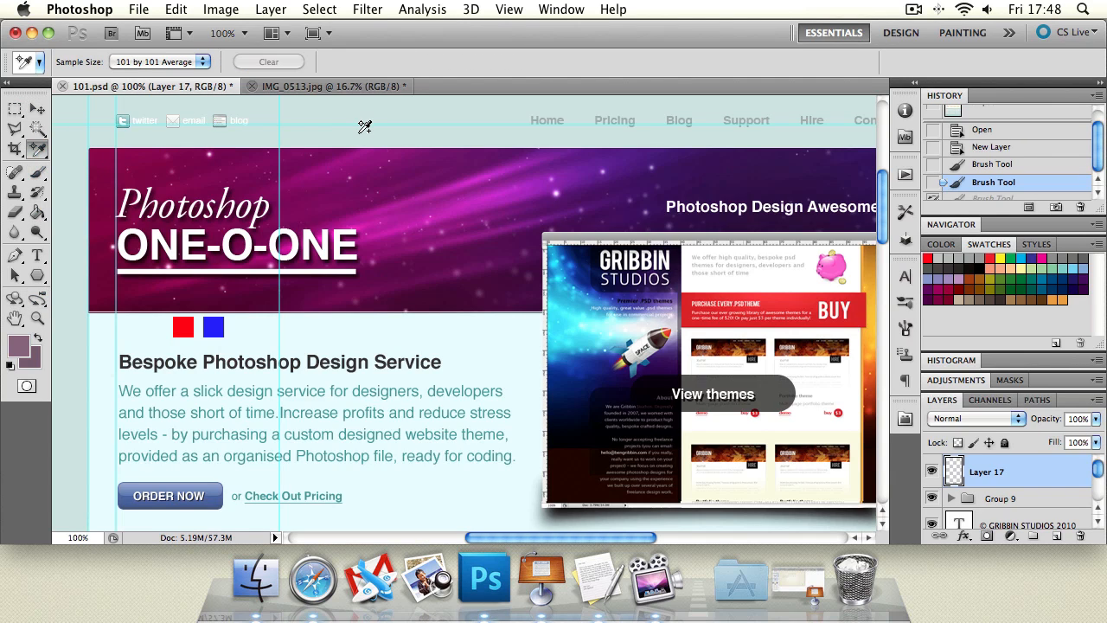
click(360, 126)
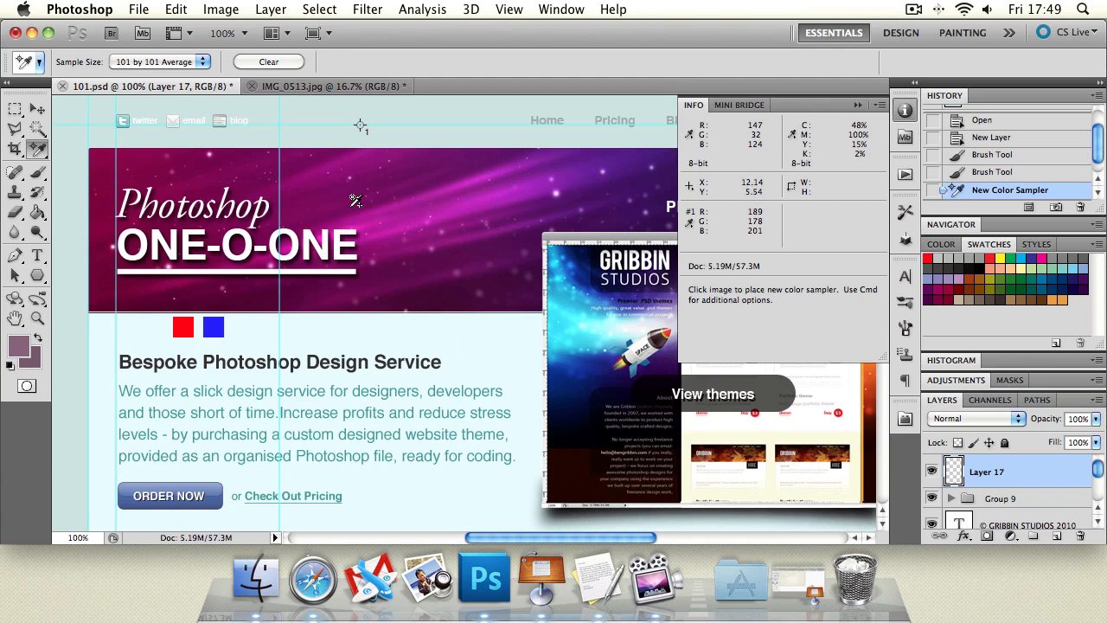
click(454, 181)
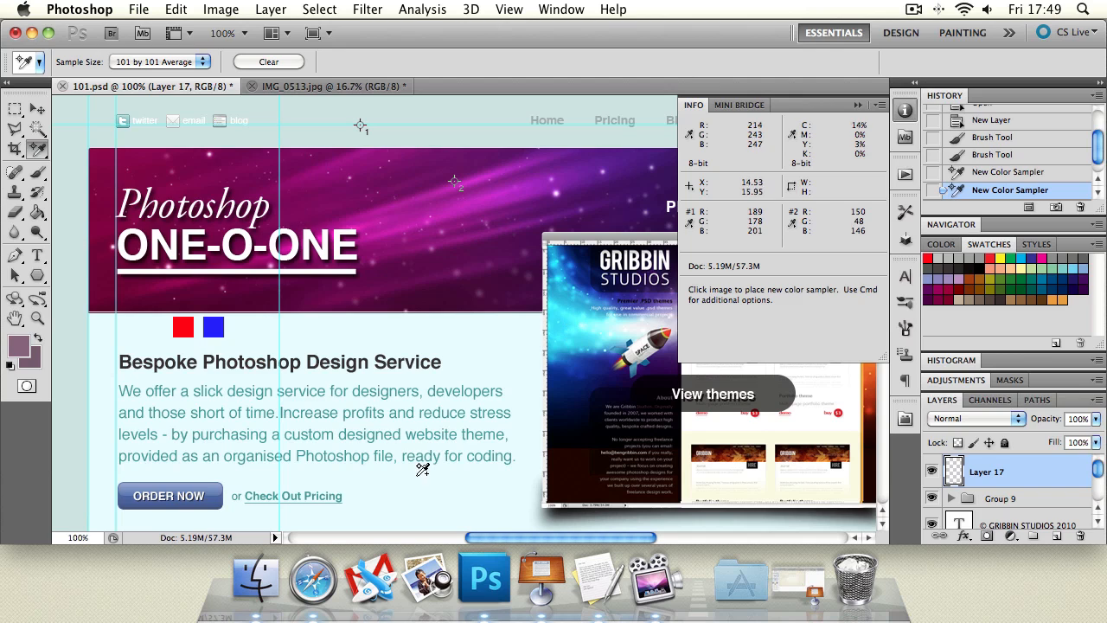
click(418, 500)
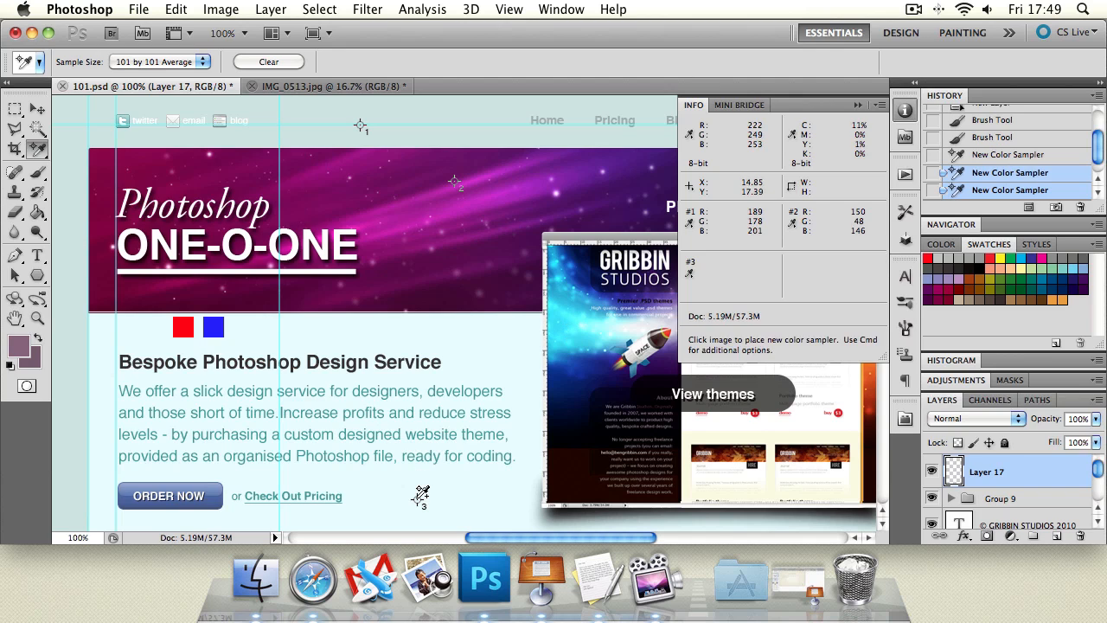
click(219, 499)
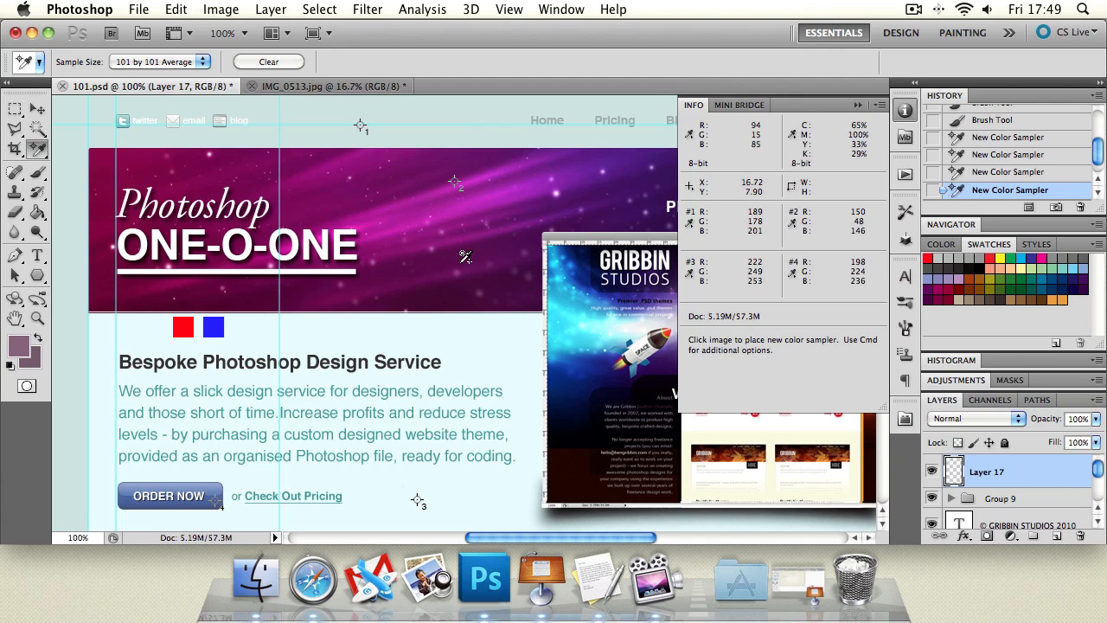
- Try to place a fifth colour sampler on the body text, and briefly swap the Color Sampler for the Move tool
click(503, 389)
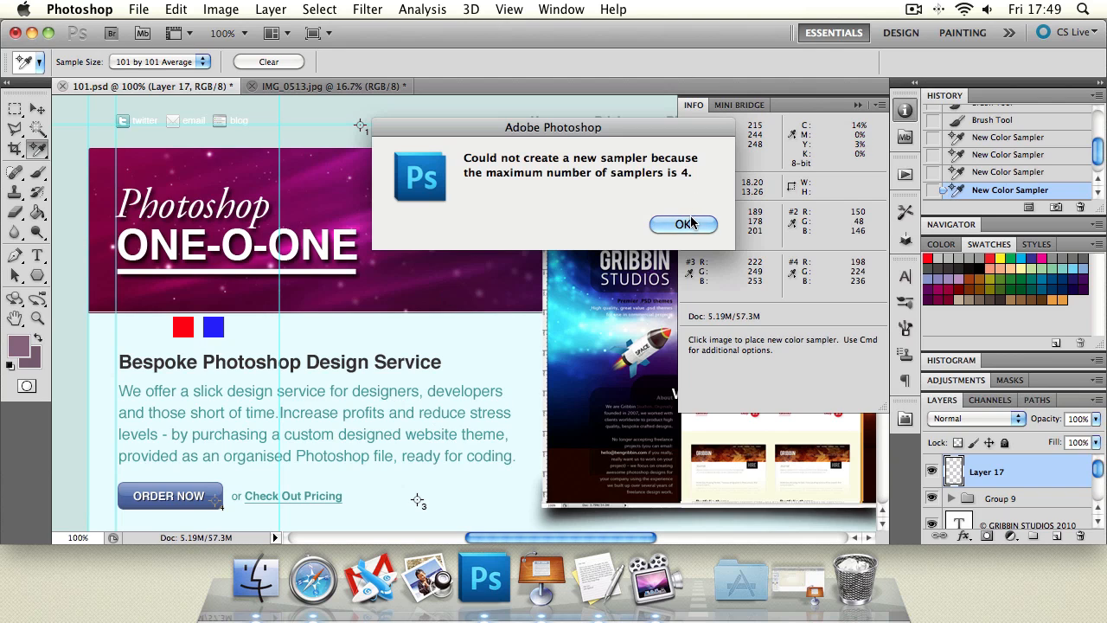
click(692, 223)
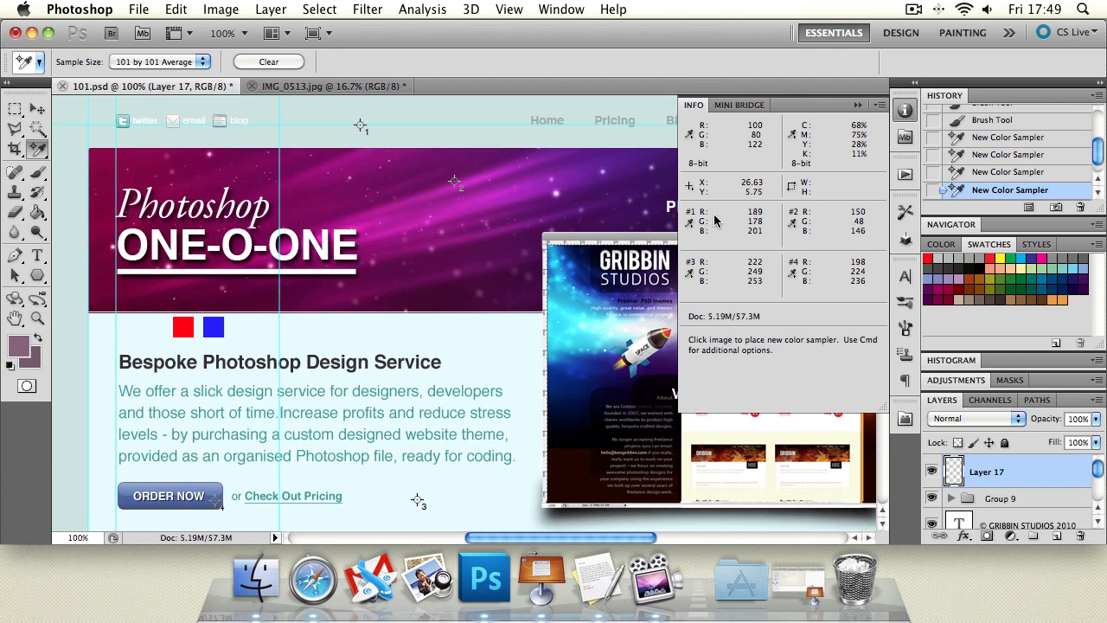
click(37, 108)
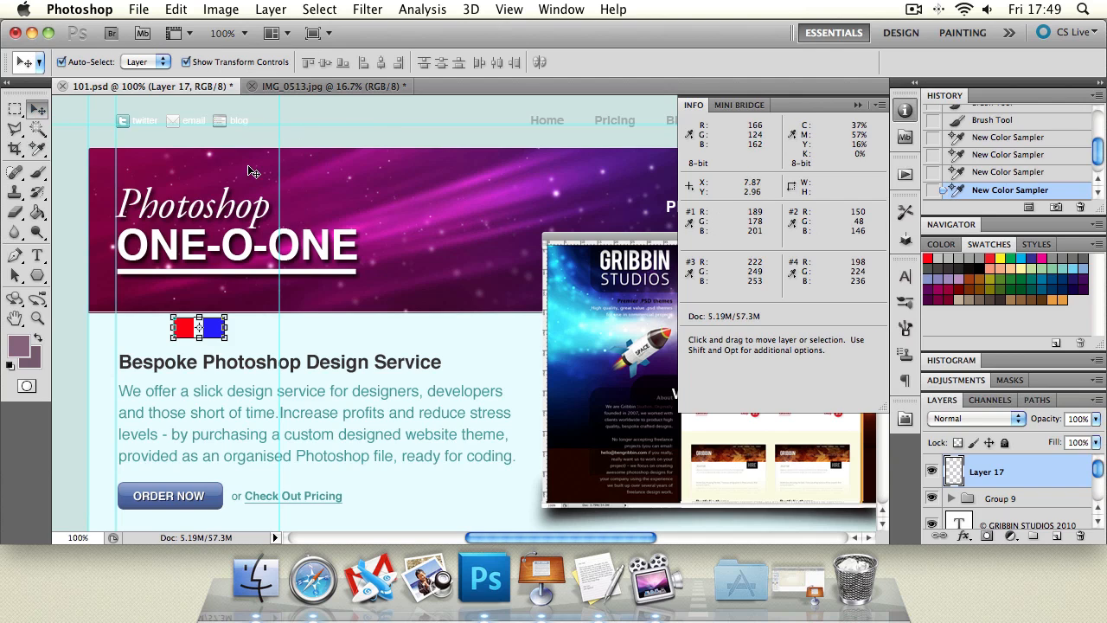
click(38, 147)
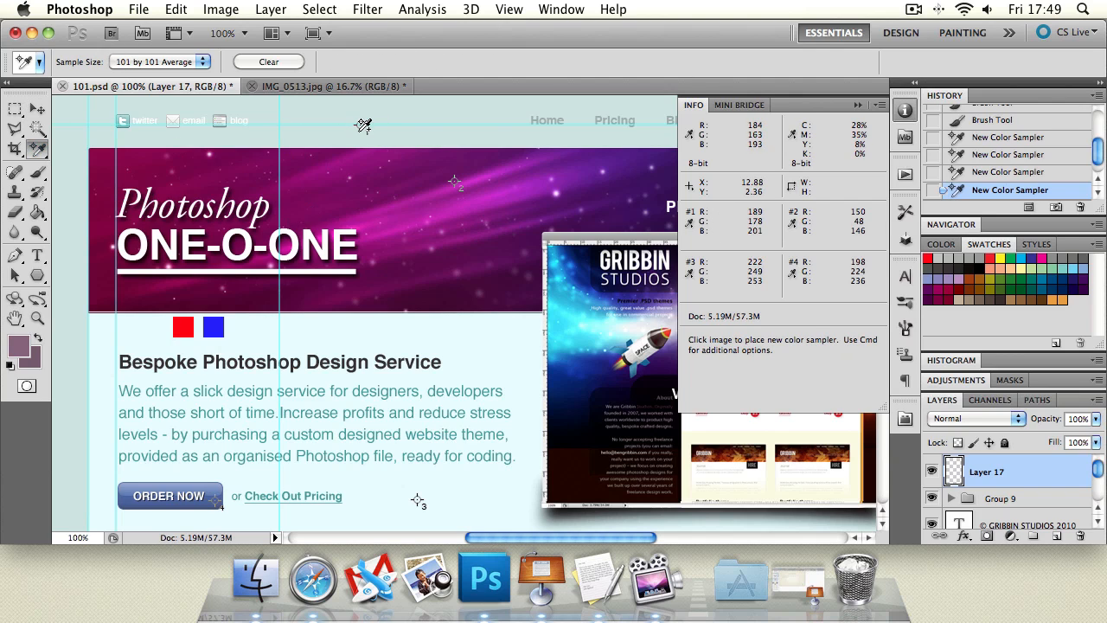
- Set the readout of colour sampler 1 in the header strip to Actual Color and then to RGB Color
right_click(359, 129)
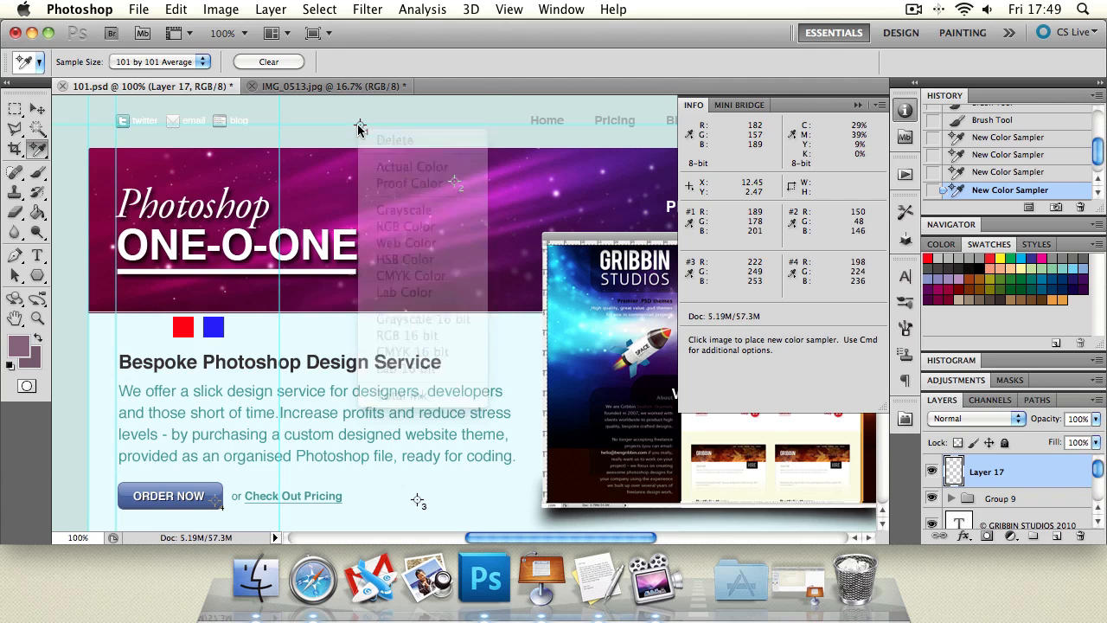
right_click(359, 129)
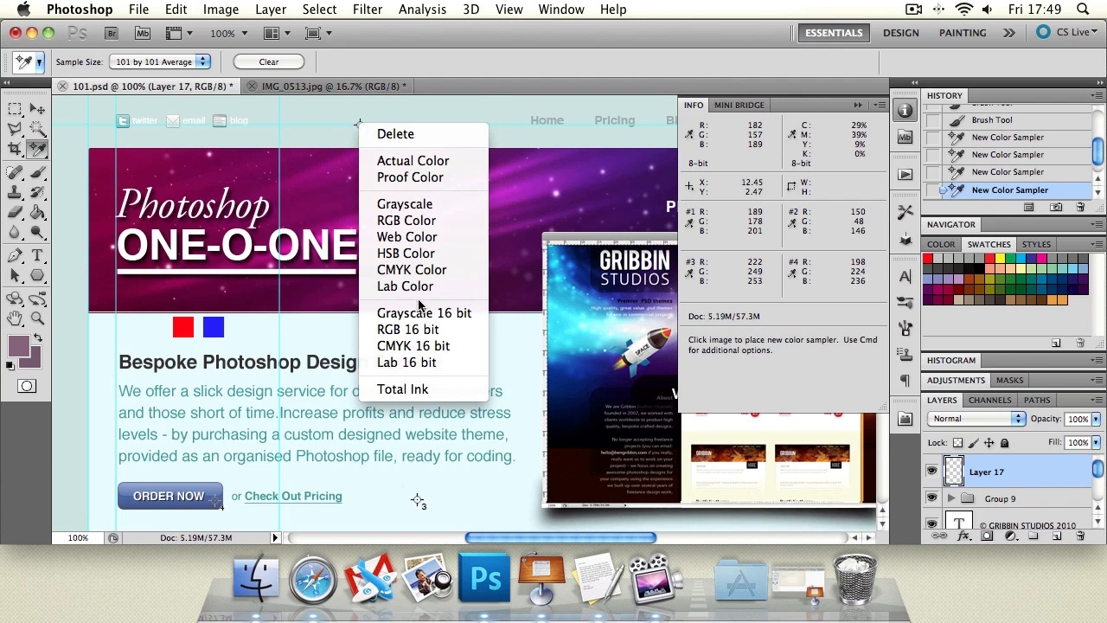
click(411, 161)
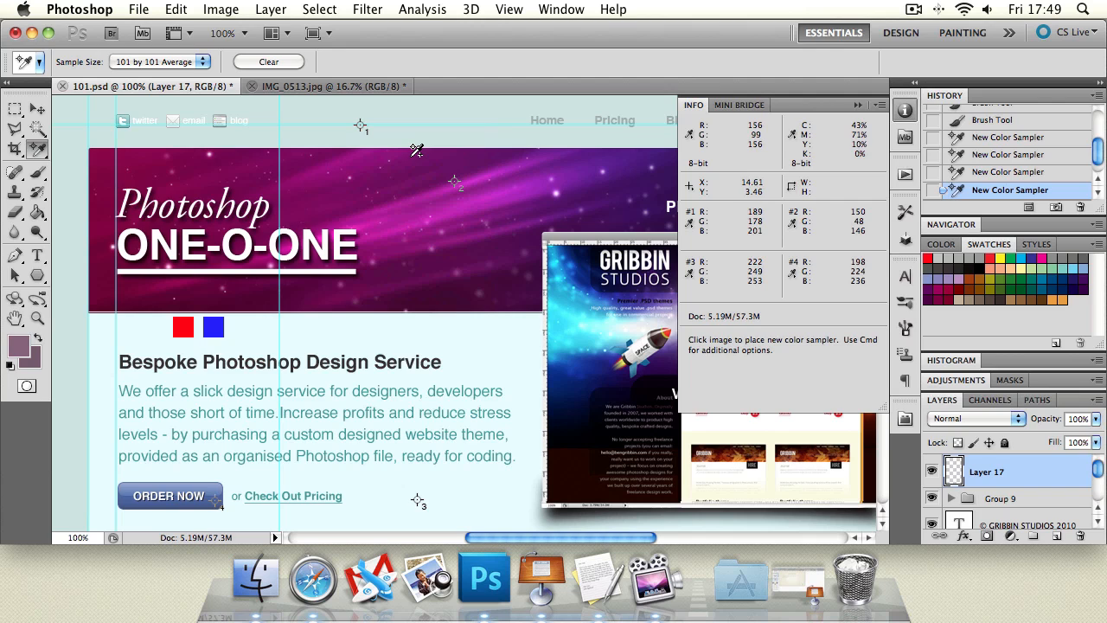
right_click(360, 126)
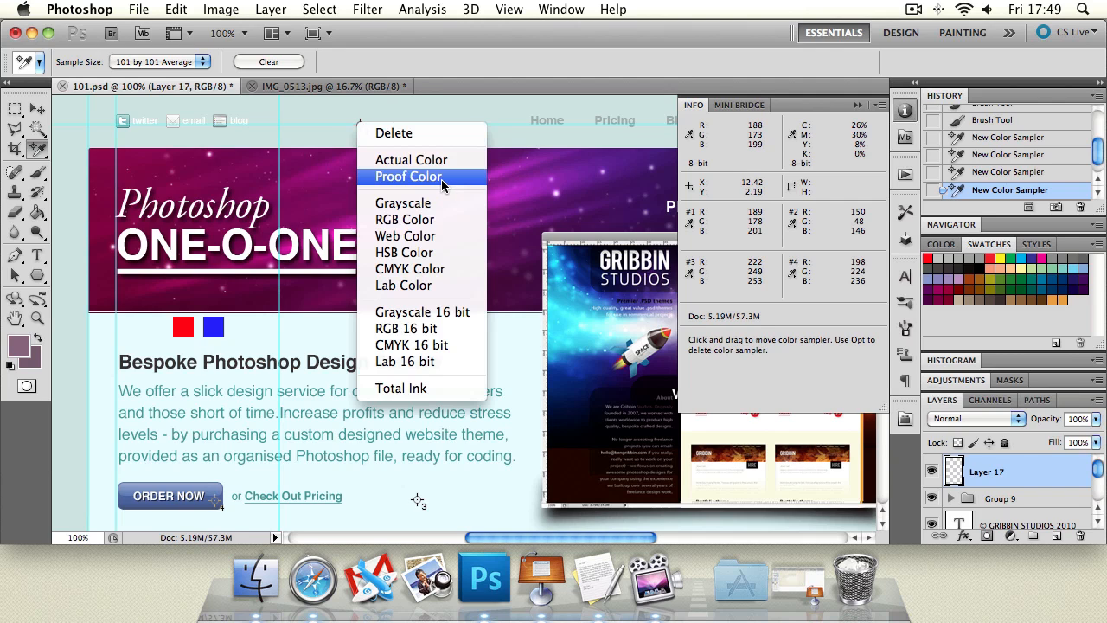
click(446, 218)
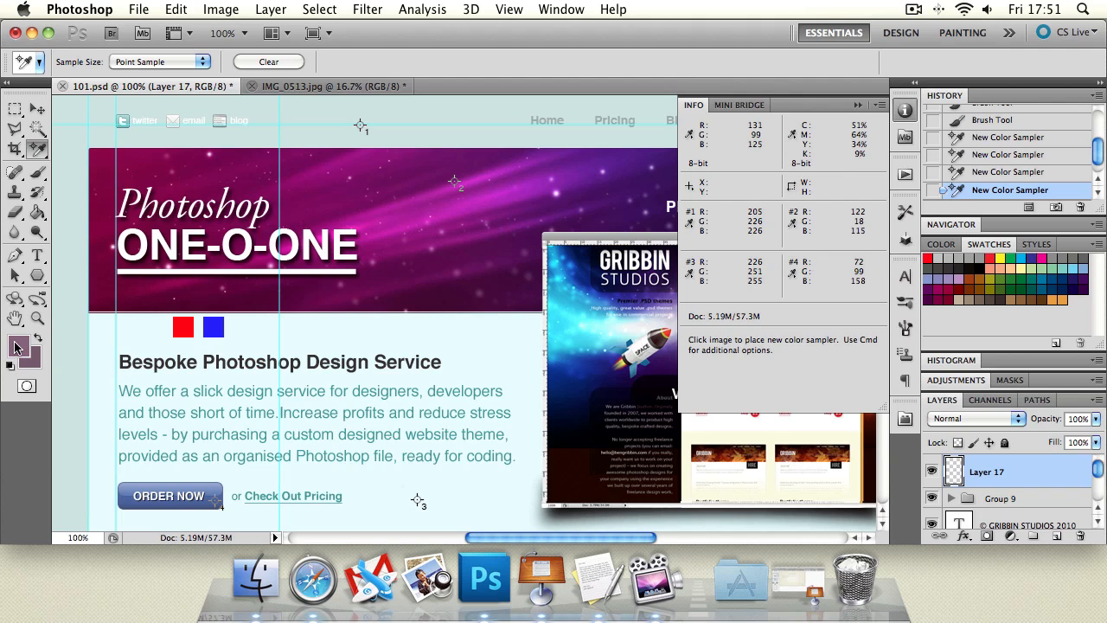
- Set the foreground colour to the values of colour sampler 1: R 205, G 226, B 226
click(15, 345)
drag(374, 201, 404, 154)
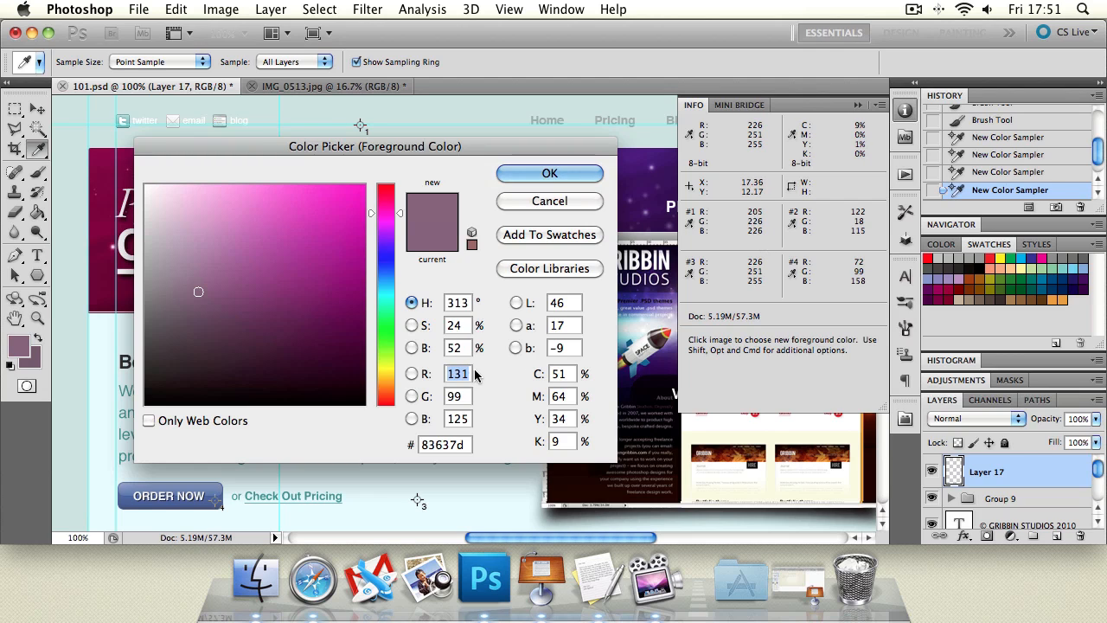
text(205)
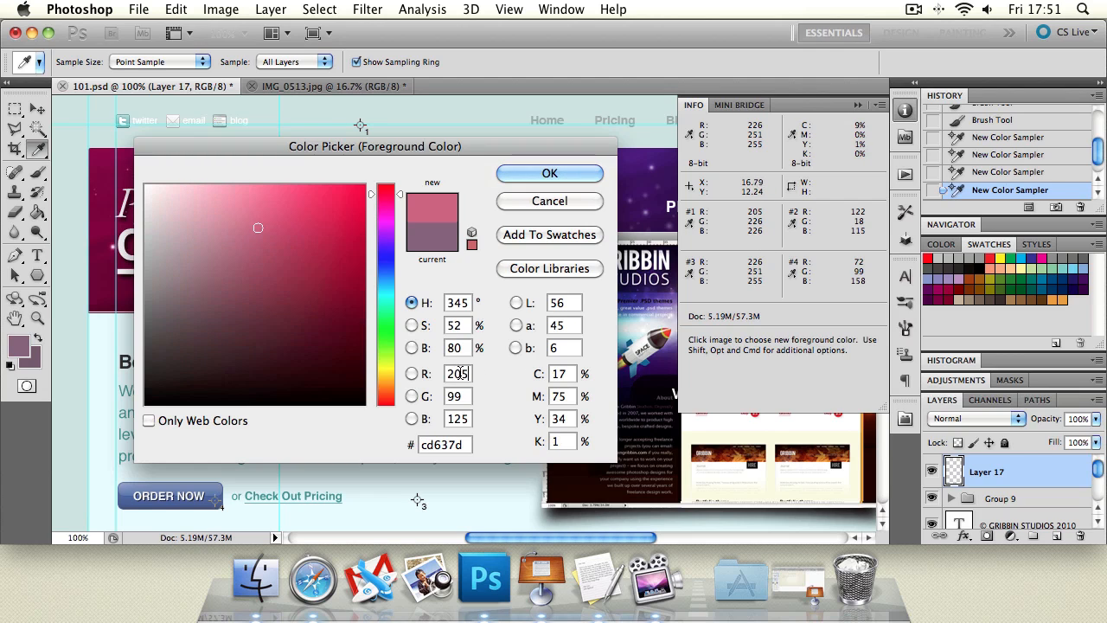
key(Tab)
text(266)
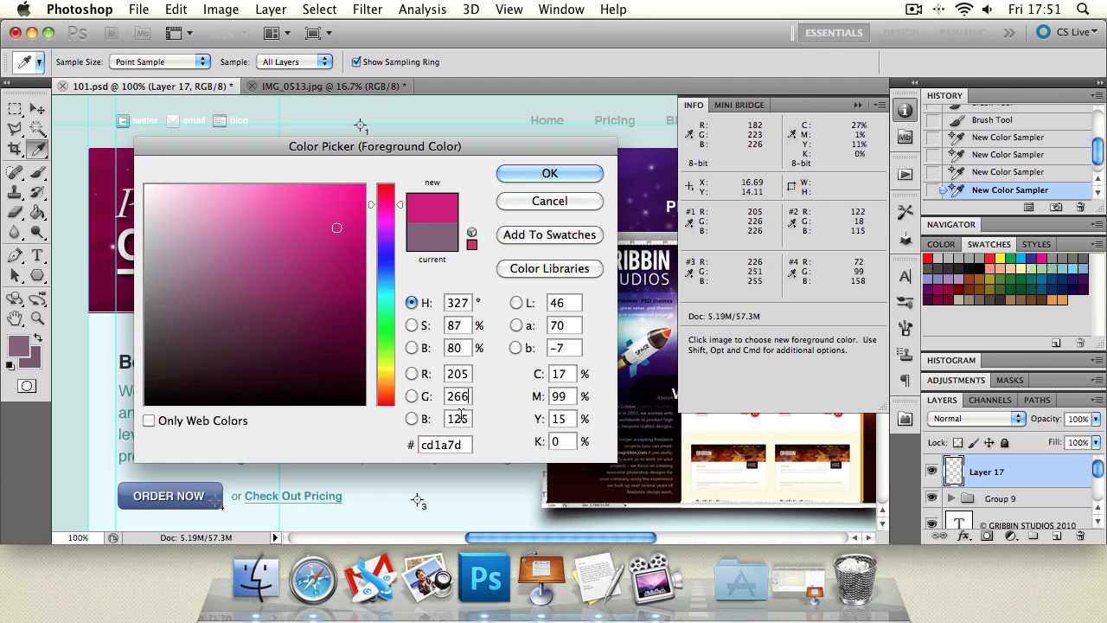
key(Tab)
click(705, 223)
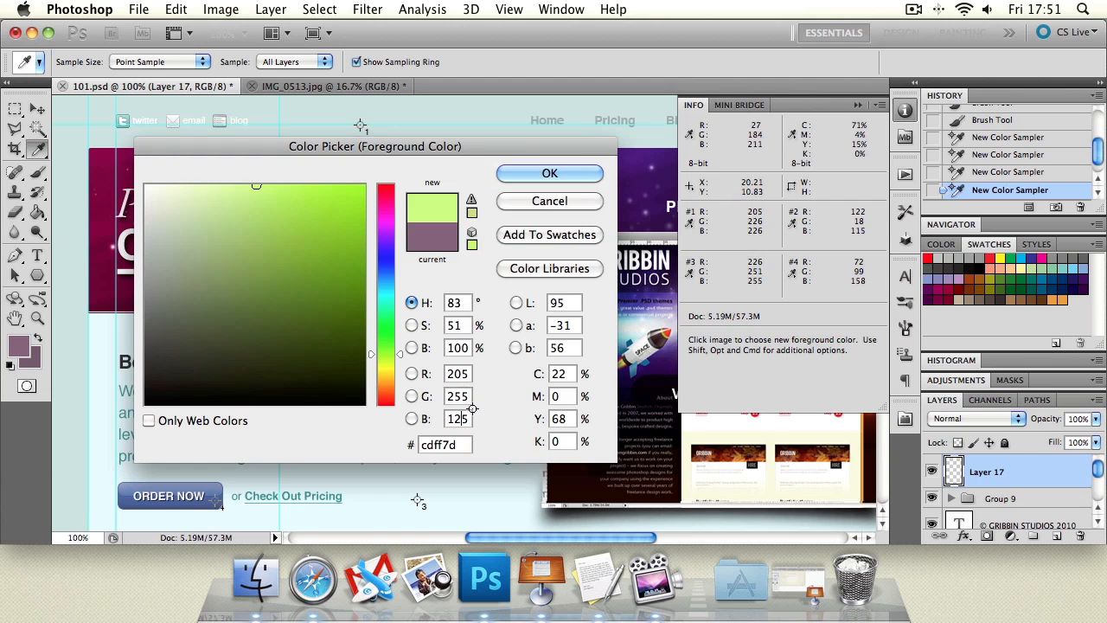
double_click(467, 393)
text(226)
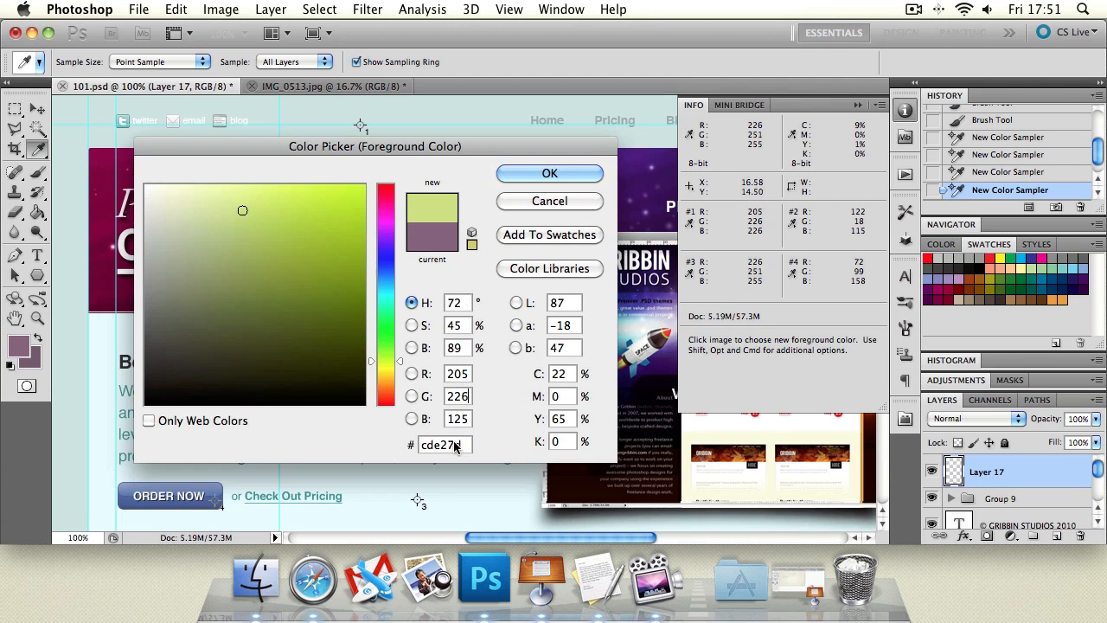
double_click(459, 418)
text(226)
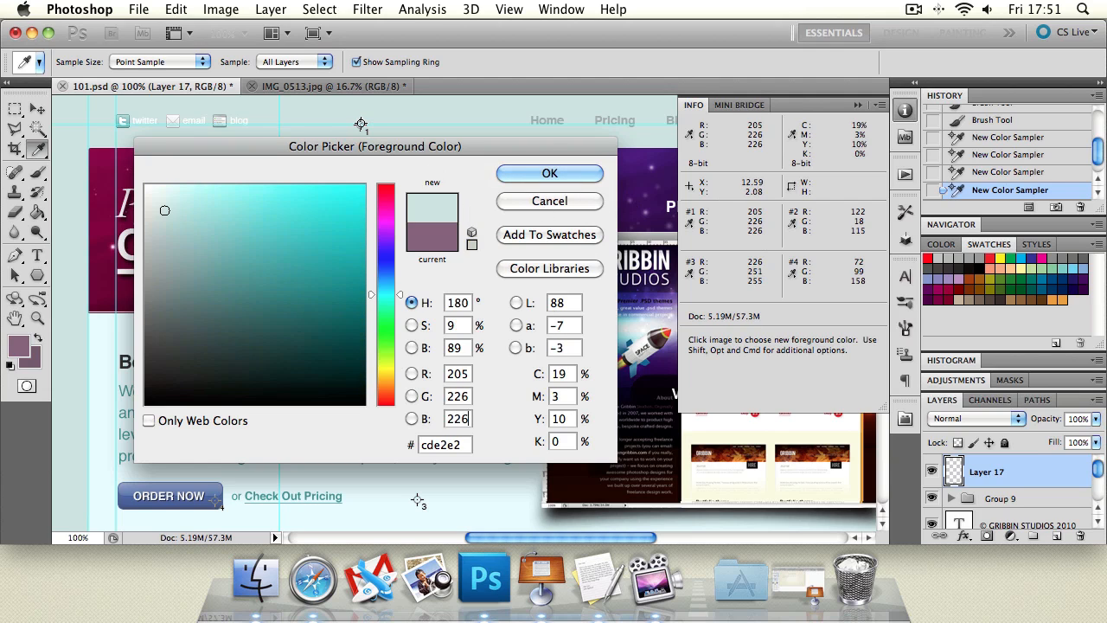
key(Return)
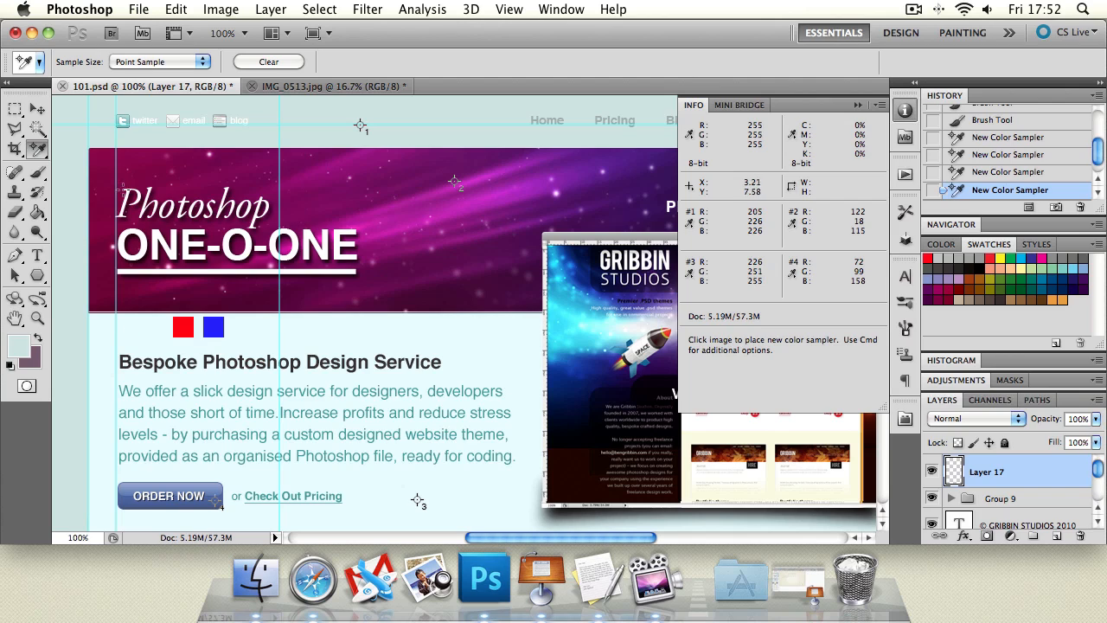
- Check the sample sizes offered for the Color Sampler, and save the pale foreground colour as a new swatch
click(190, 66)
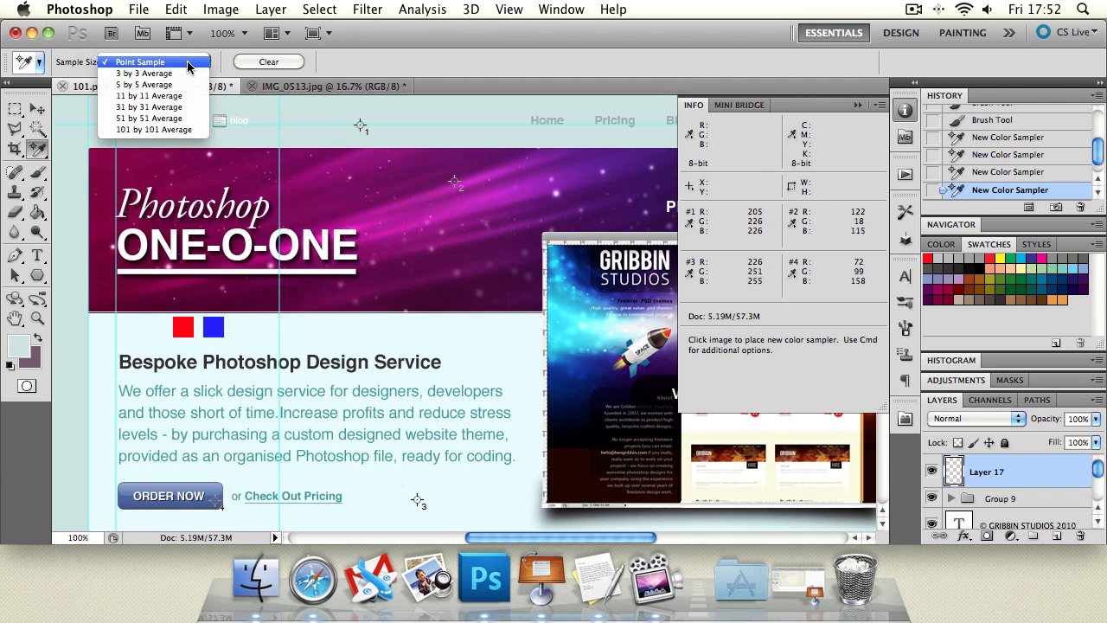
click(380, 69)
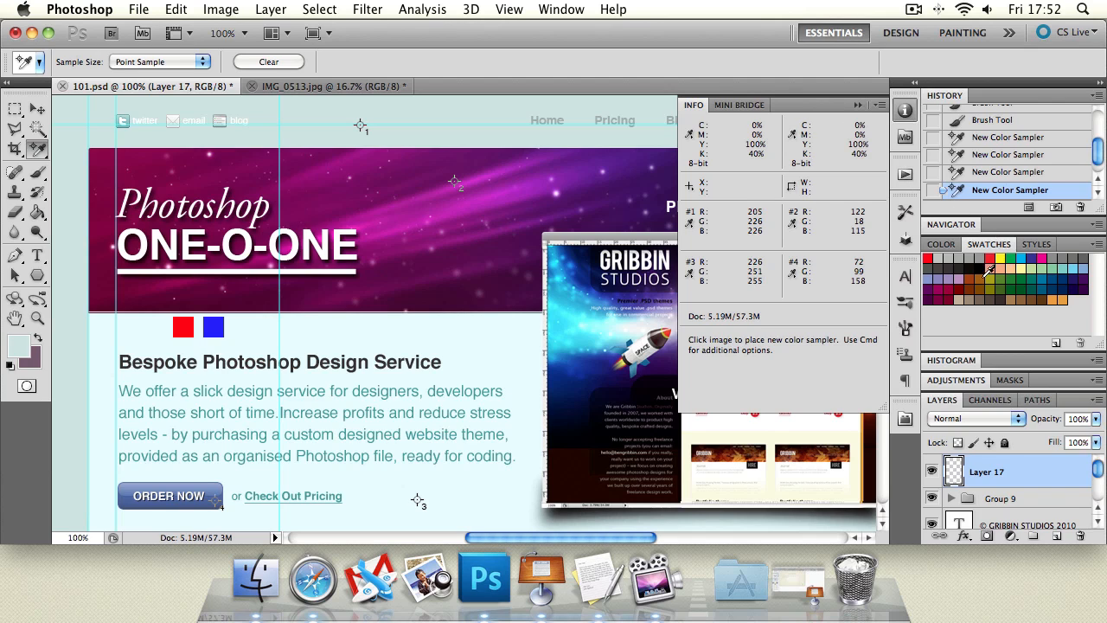
click(941, 244)
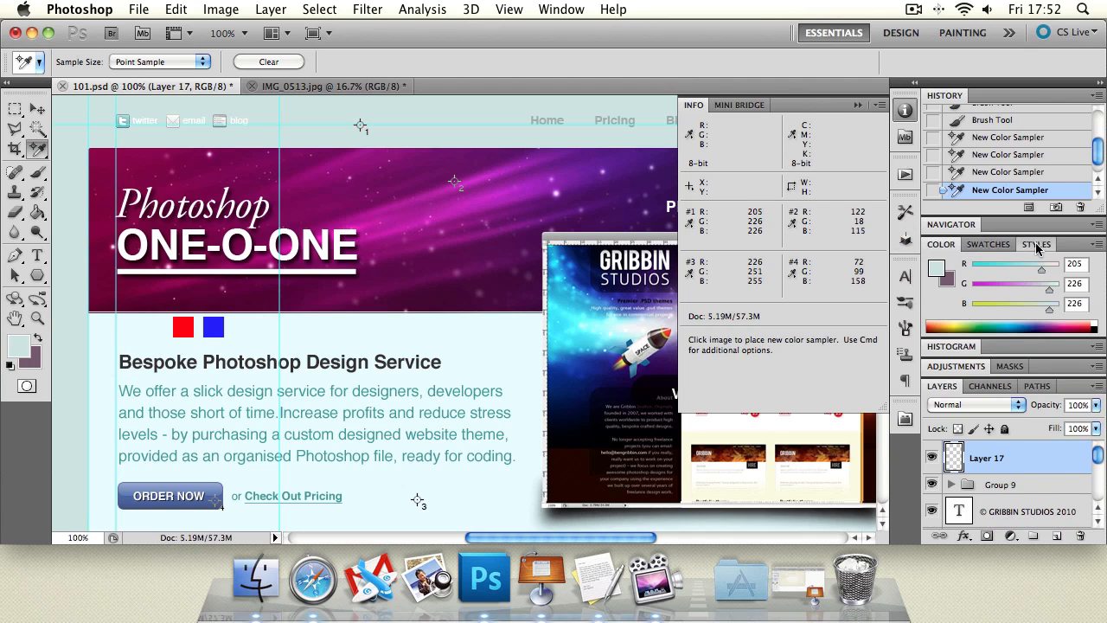
click(1037, 244)
click(989, 244)
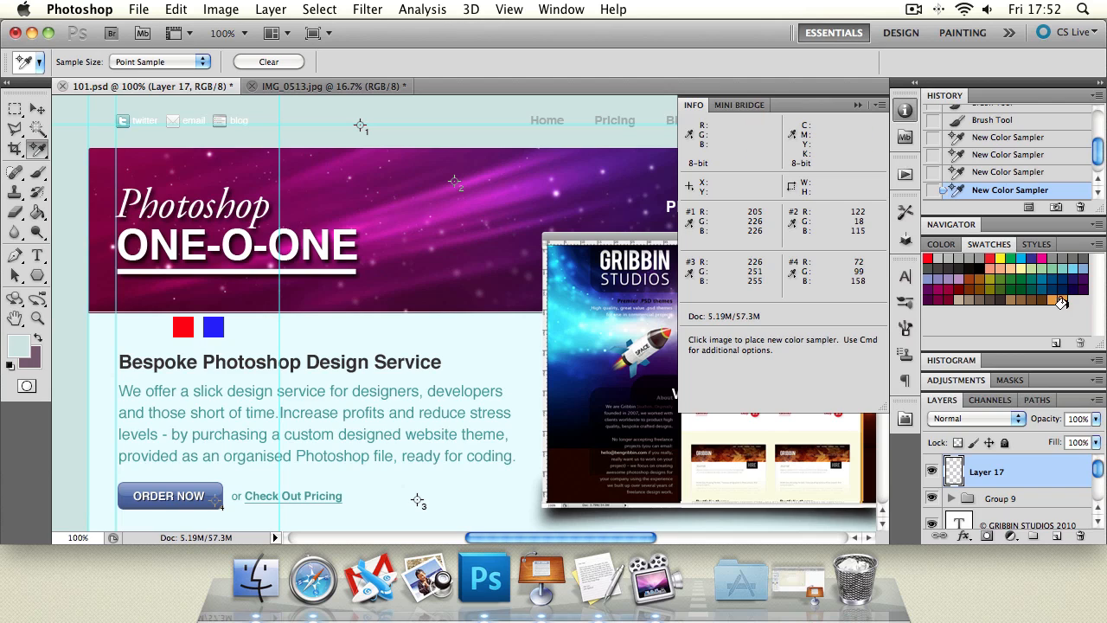
click(1056, 345)
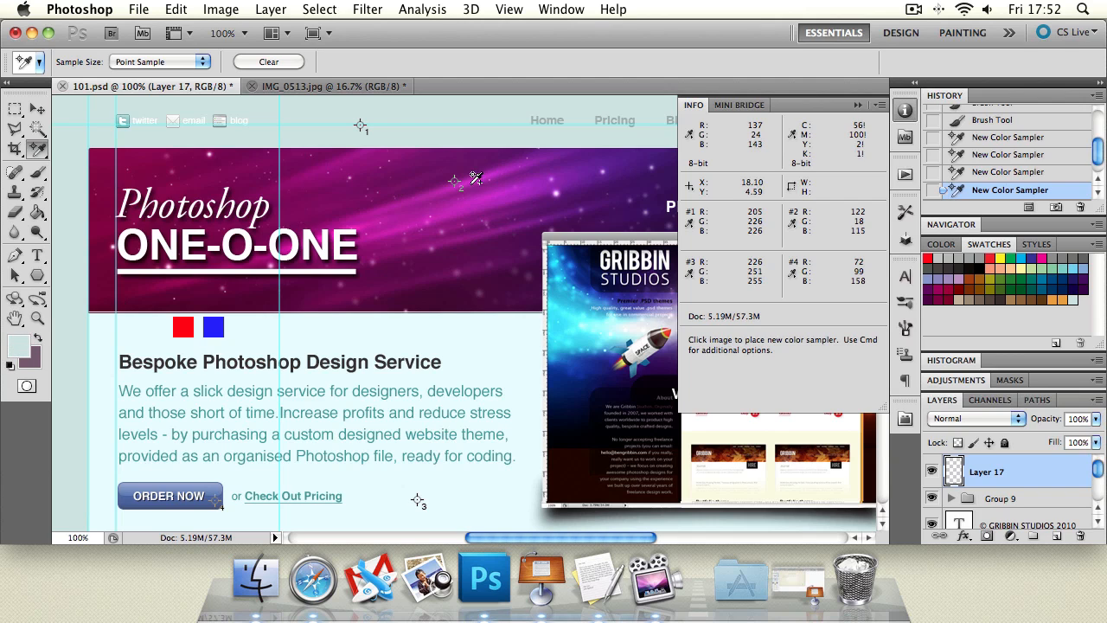
- Swap the foreground and background colours, and set the foreground to the values of colour sampler 2: R 122, G 18, B 115
click(40, 341)
click(19, 345)
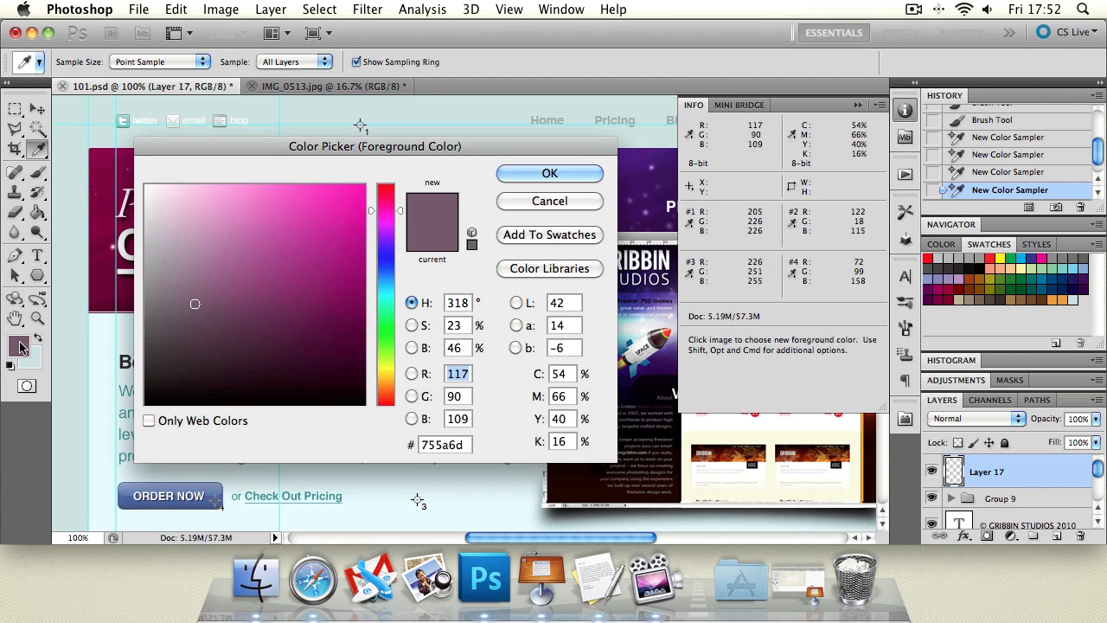
drag(416, 141, 305, 227)
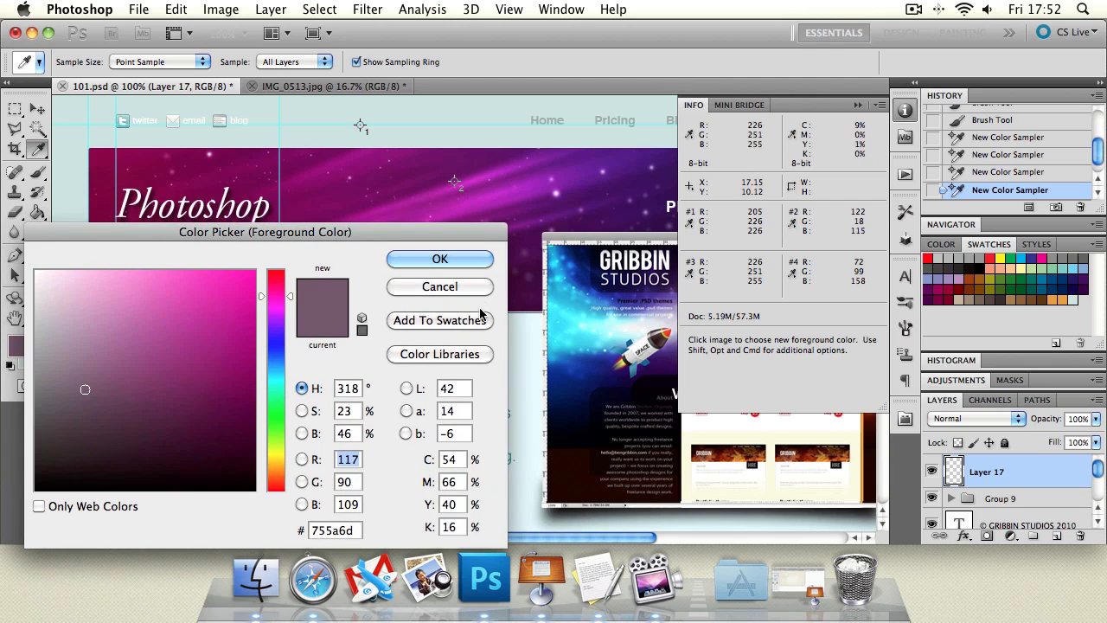
text(122)
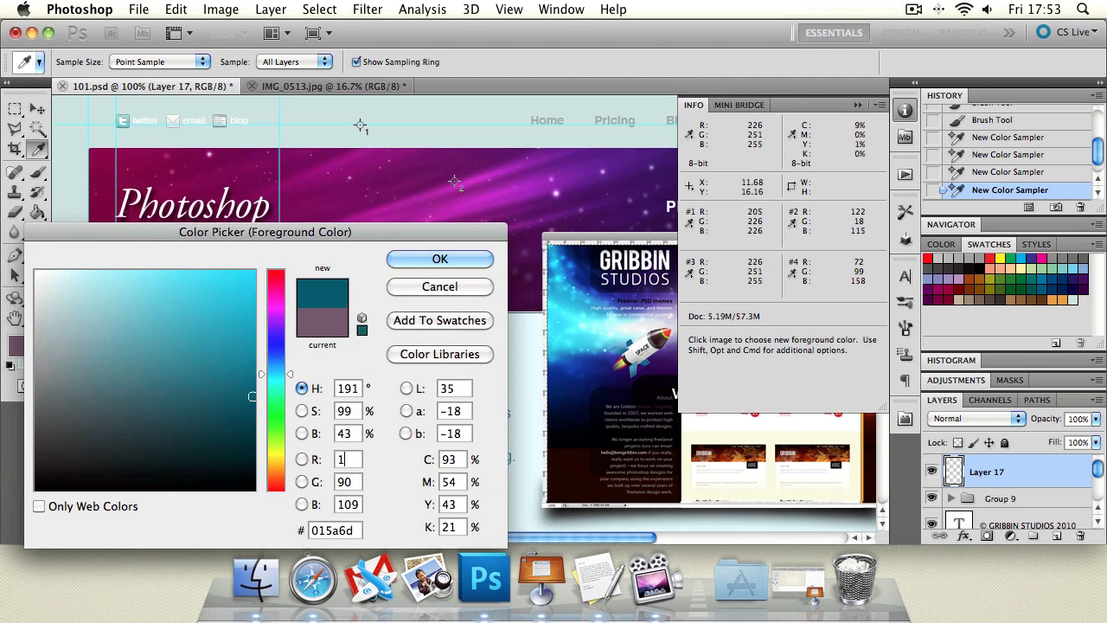
double_click(348, 482)
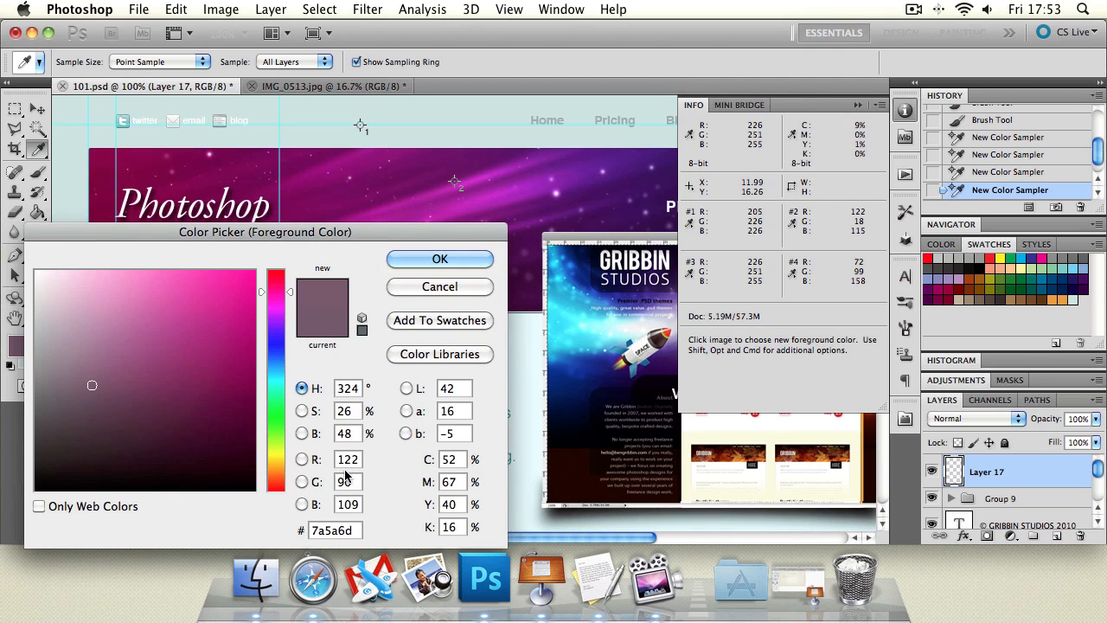
text(18)
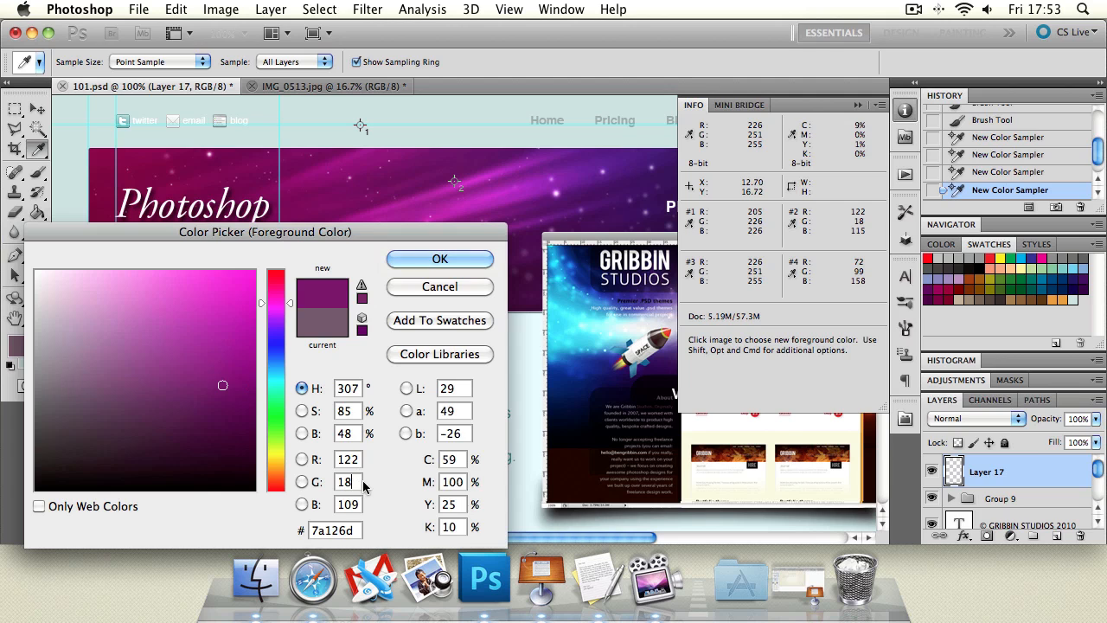
double_click(349, 504)
text(115)
drag(323, 243, 297, 228)
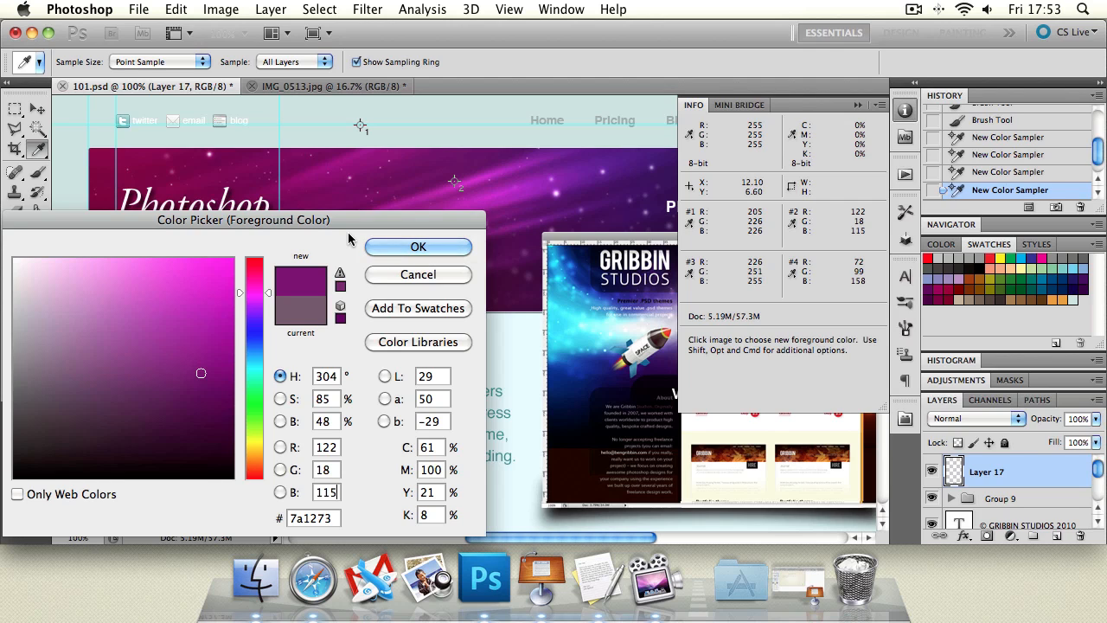
click(418, 248)
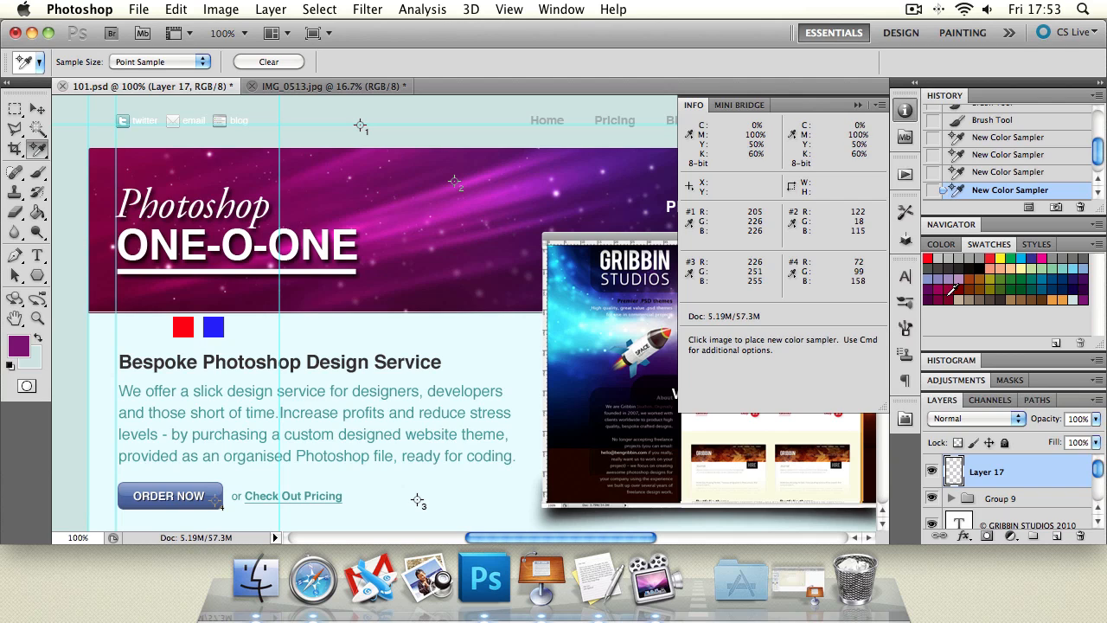
- Select the header background layer, Layer 0 copy, and change the foreground colour to bright magenta with the Brush tool active
key(v)
click(340, 121)
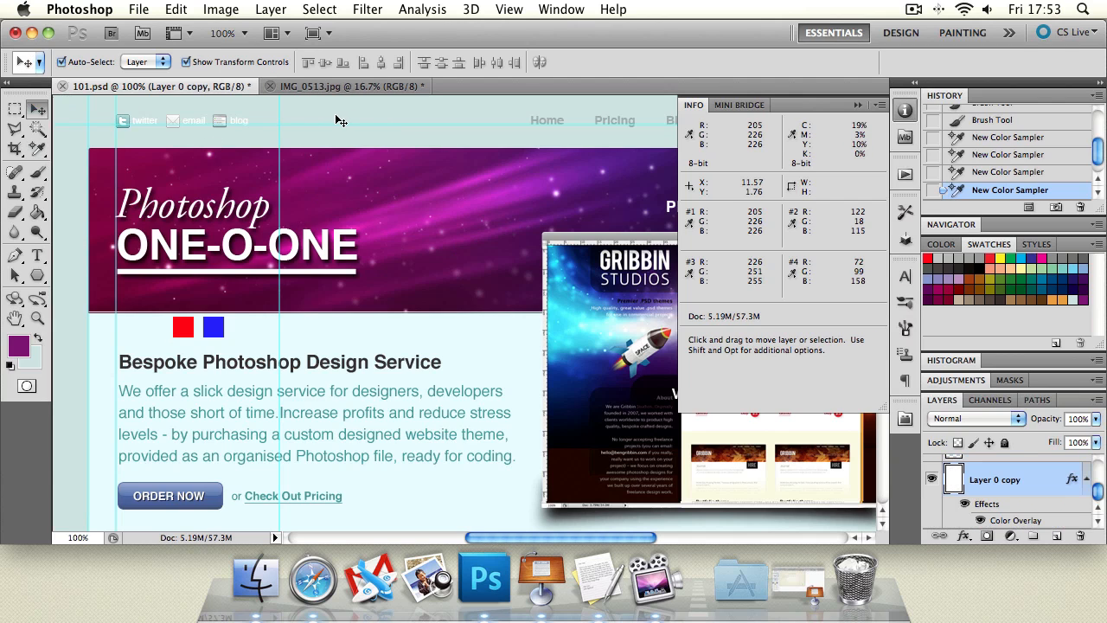
click(37, 174)
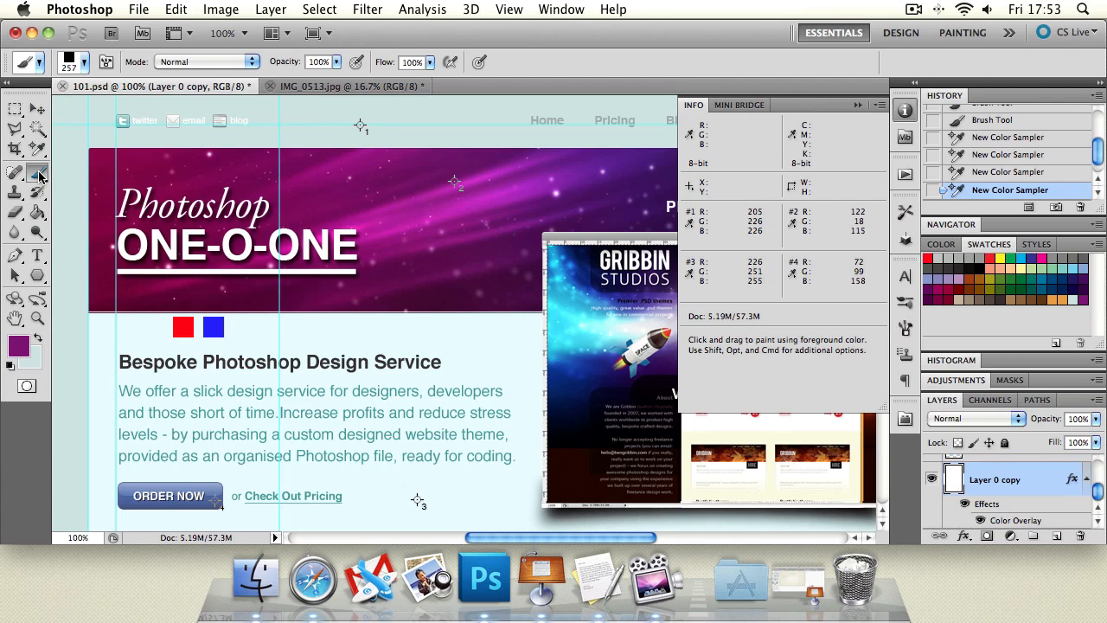
click(16, 350)
drag(203, 325, 262, 227)
key(Return)
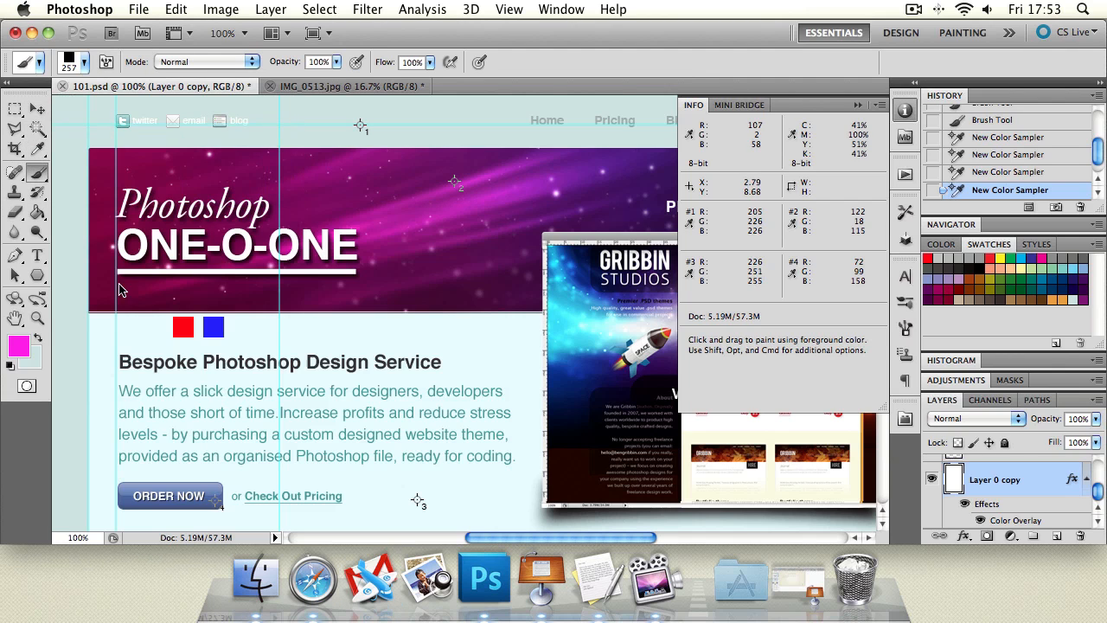
- Swap the foreground and background colours, and change the foreground to an olive brown
click(38, 339)
click(18, 346)
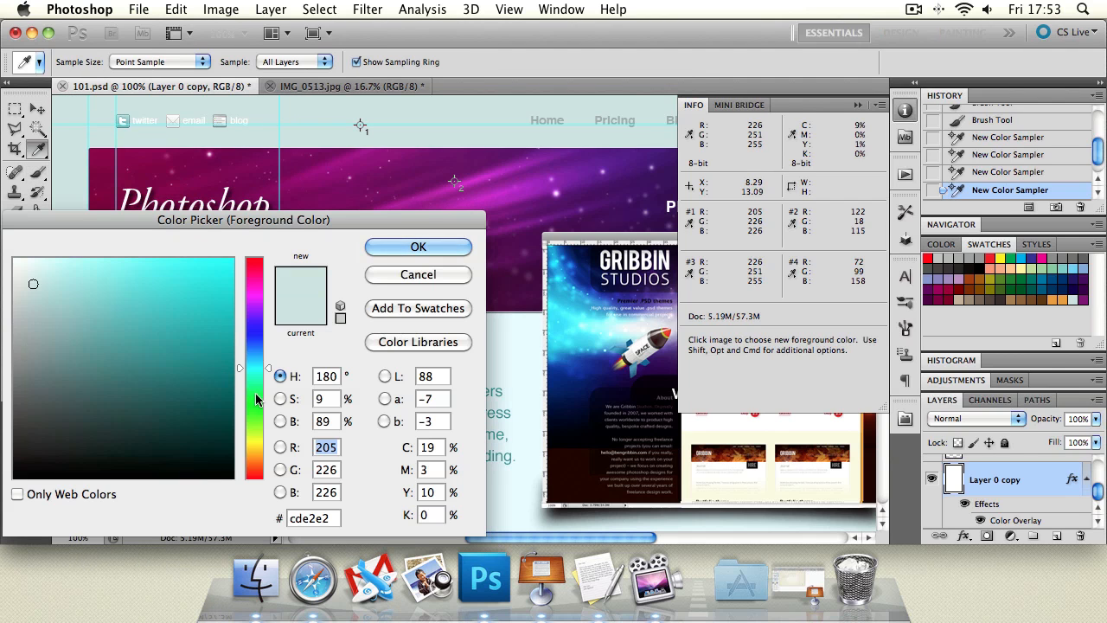
click(256, 449)
click(185, 351)
click(387, 247)
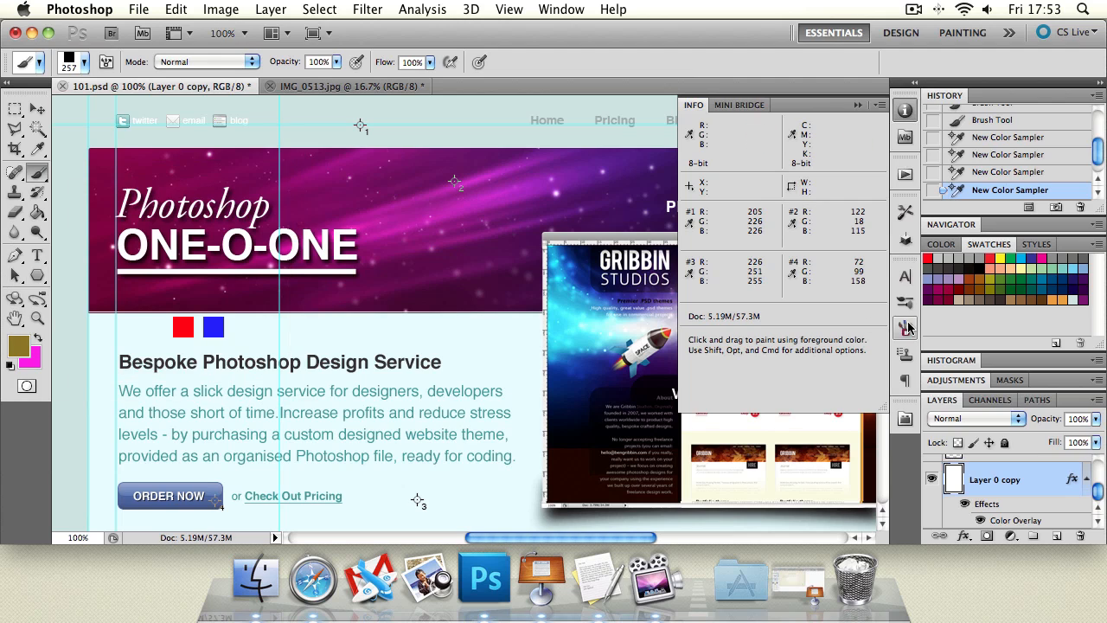
- Take the saved pale swatch as foreground colour and brush it broadly over the page on a new layer above Layer 17
click(1072, 298)
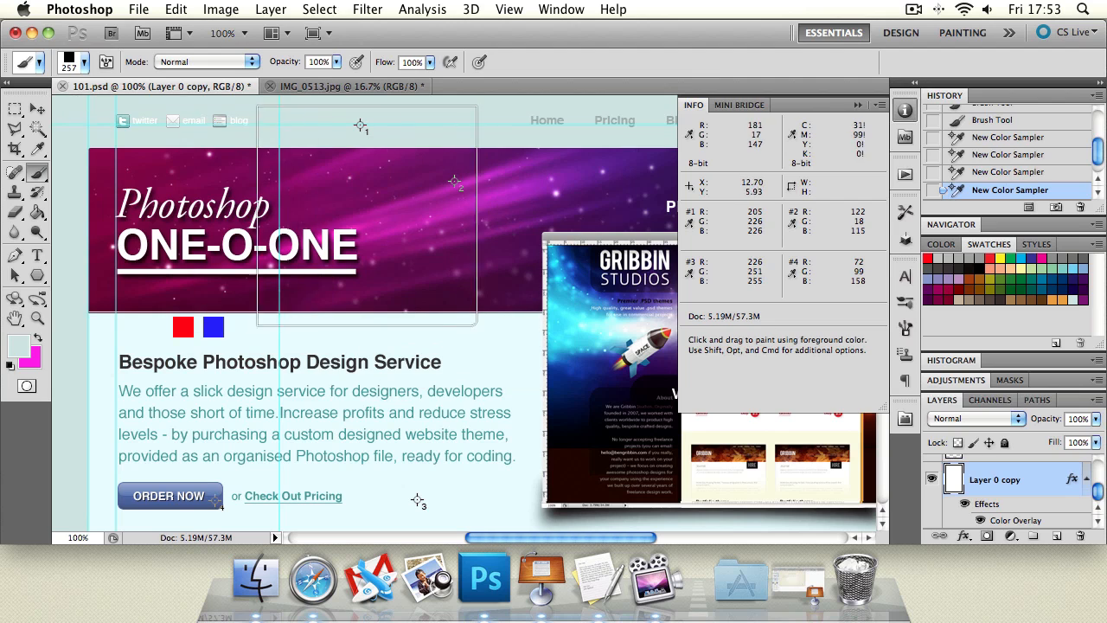
click(537, 216)
drag(1096, 488, 1096, 467)
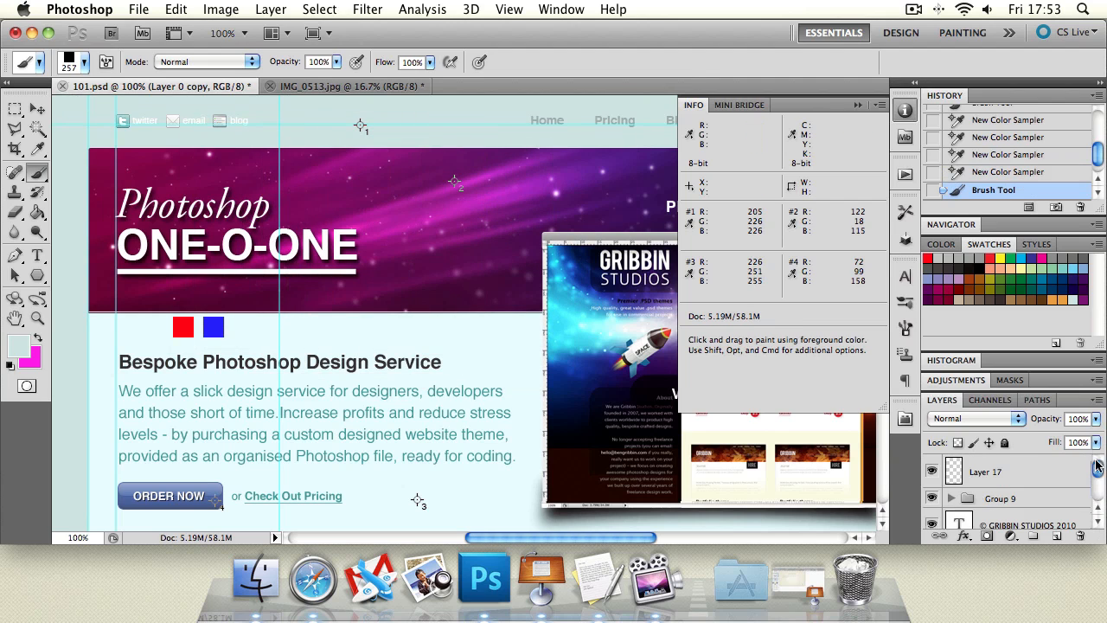
key(super+shift+n)
key(Return)
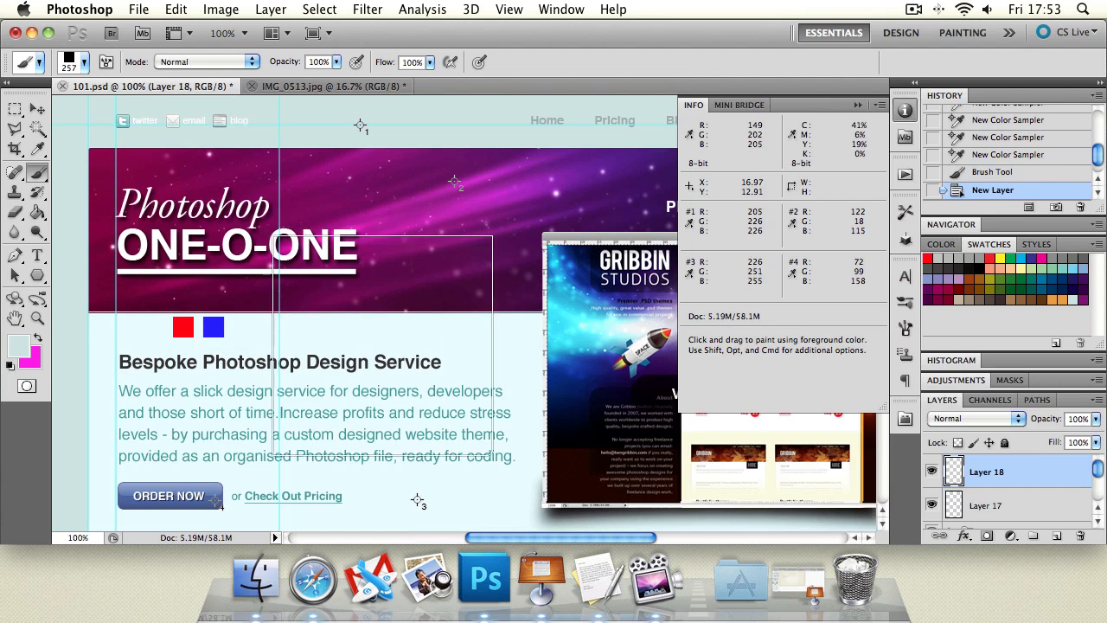
mouse_move(178, 186)
mouse_down()
mouse_move(39, 283)
mouse_move(0, 337)
mouse_move(105, 402)
mouse_move(441, 386)
mouse_move(377, 364)
mouse_up()
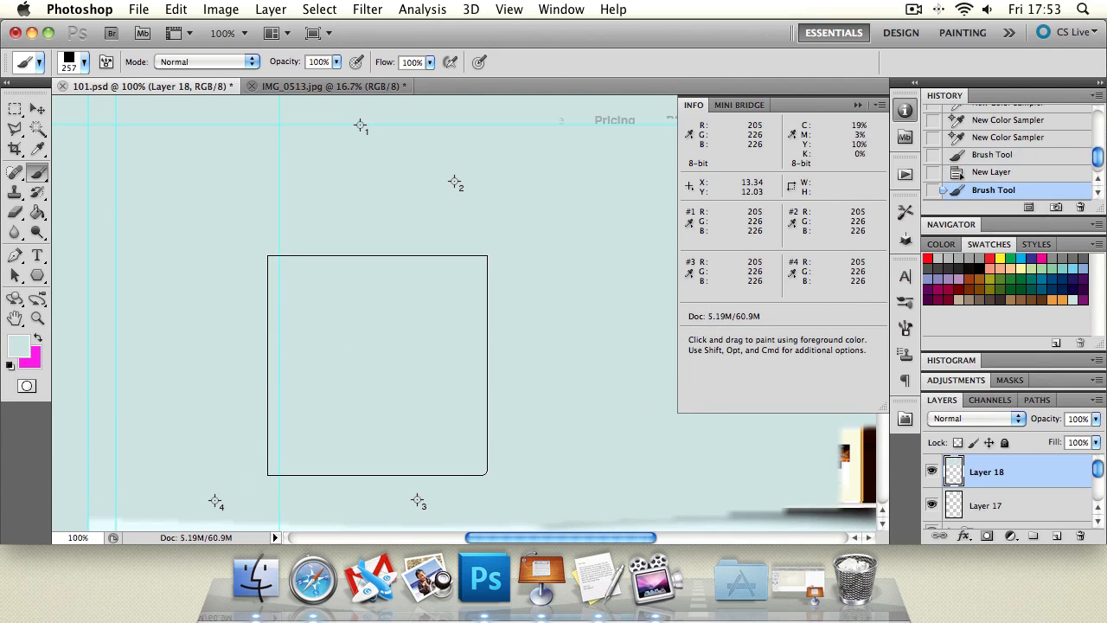
- Take the saved purple swatch as foreground colour, brush it over the pale paint, and undo both brush strokes on the new layer
click(1083, 299)
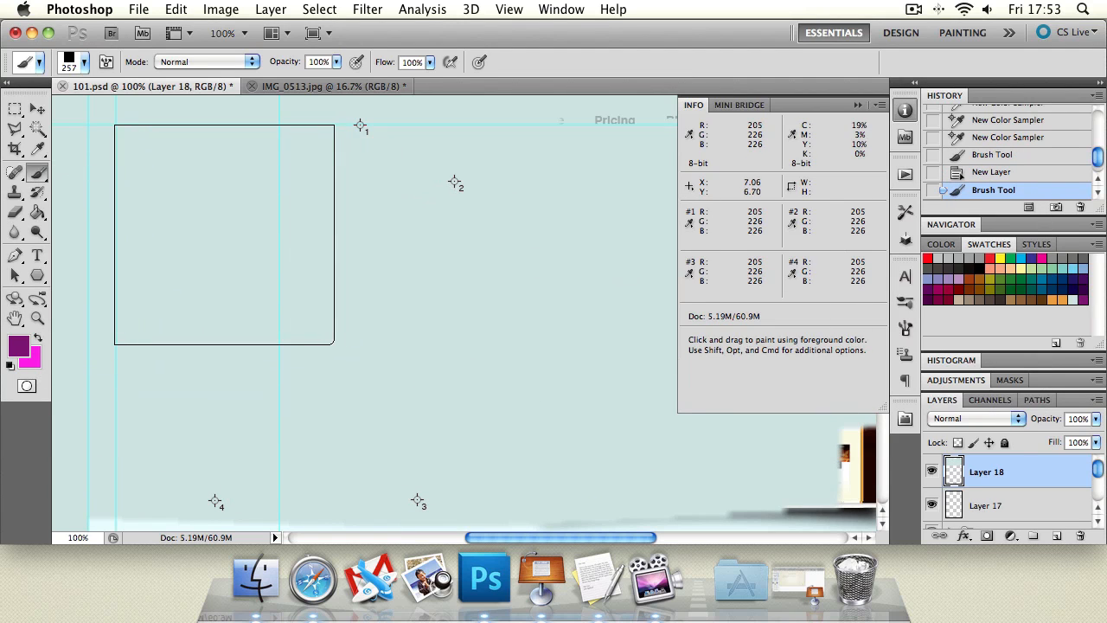
click(223, 235)
mouse_move(267, 235)
mouse_down()
mouse_move(767, 232)
mouse_move(195, 239)
mouse_move(484, 236)
mouse_up()
key(super+alt+z)
key(super+alt+z)
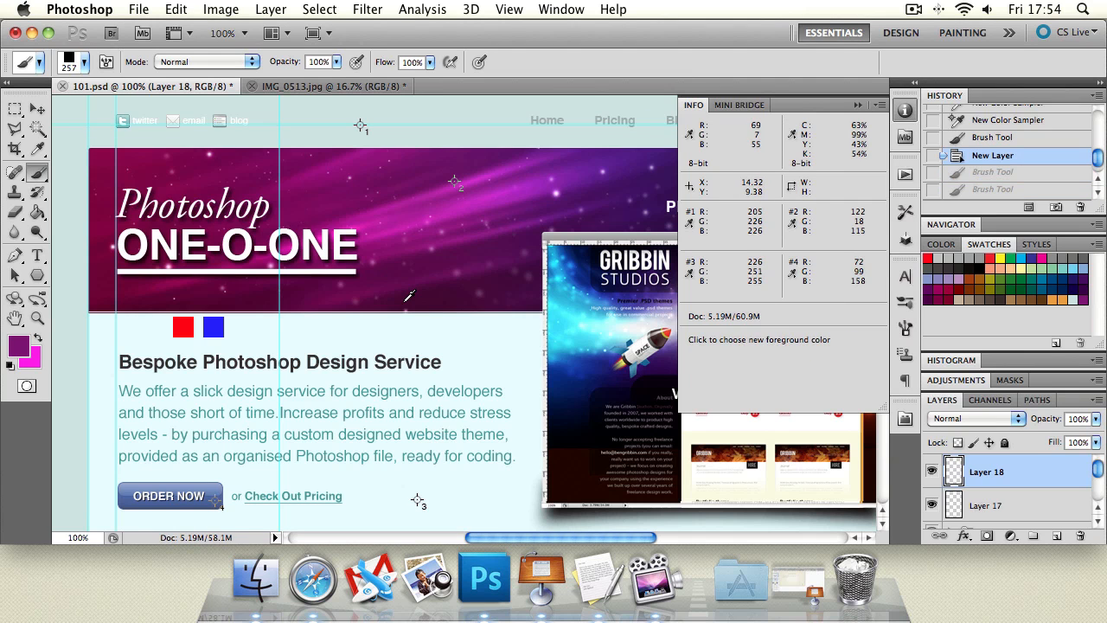
- Delete the default swatches one by one, keeping only the saved pale and purple website colours
alt+click(927, 259)
alt+click(928, 259)
alt+click(927, 259)
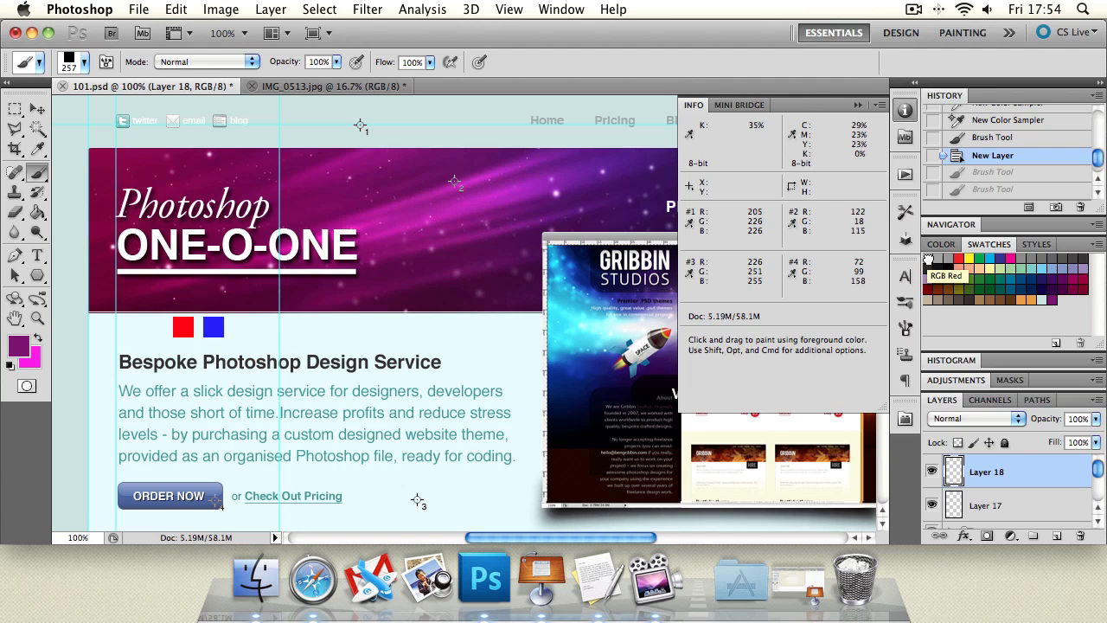
alt+click(928, 259)
alt+click(928, 260)
alt+click(927, 259)
alt+click(928, 260)
alt+click(927, 259)
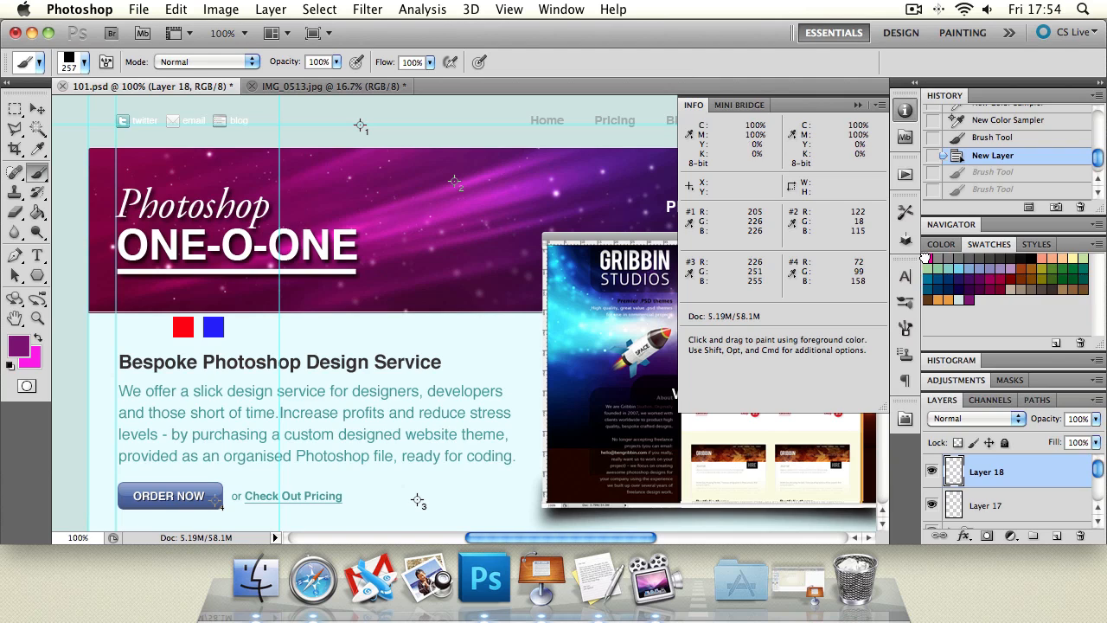
alt+click(928, 260)
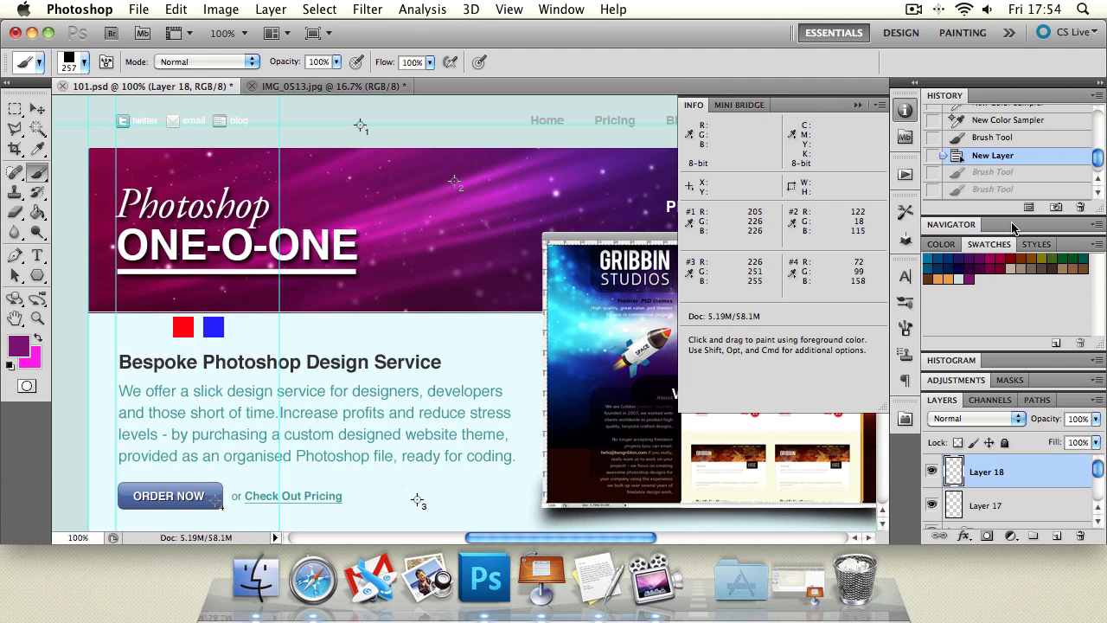
alt+click(927, 259)
alt+click(928, 259)
alt+click(930, 257)
alt+click(930, 257)
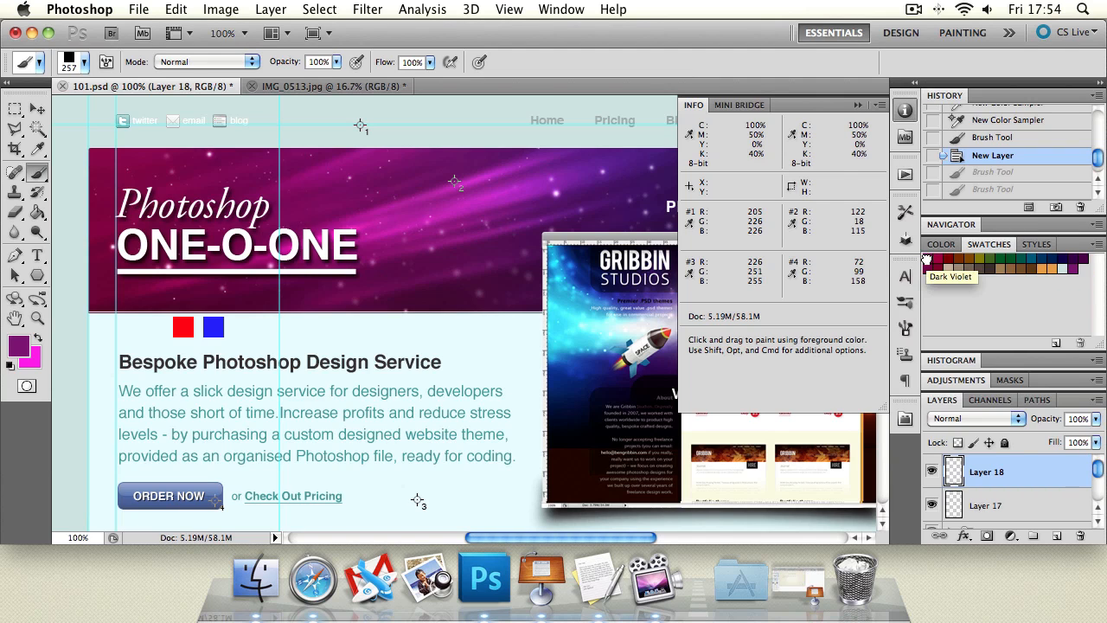
alt+click(928, 259)
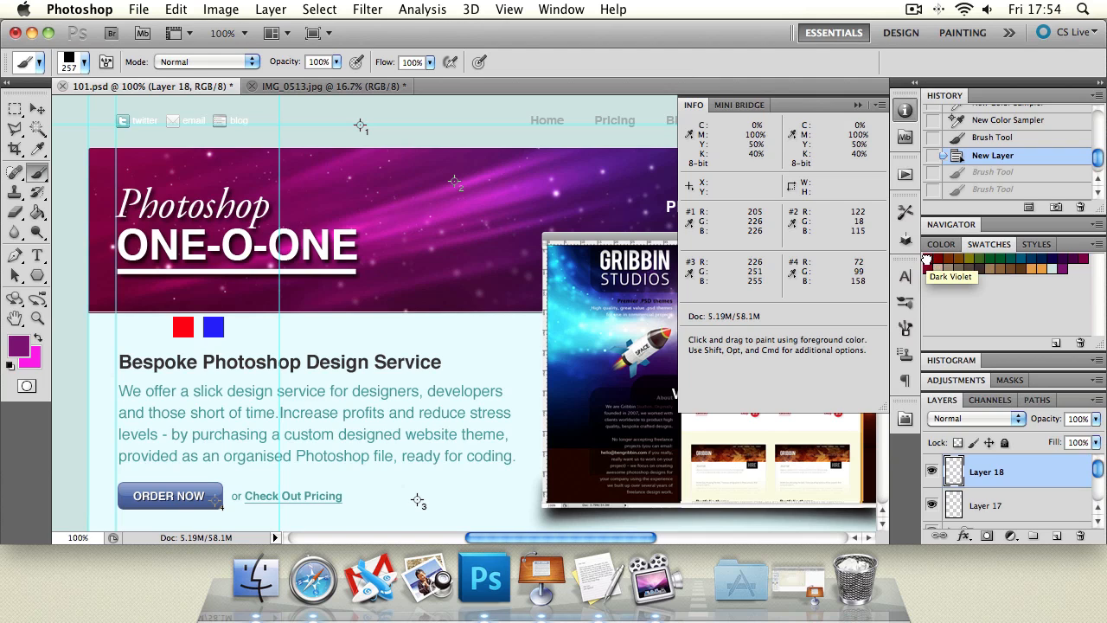
alt+click(928, 260)
alt+click(928, 260)
alt+click(928, 259)
alt+click(928, 259)
alt+click(927, 260)
alt+click(927, 260)
alt+click(927, 260)
alt+click(927, 259)
alt+click(927, 259)
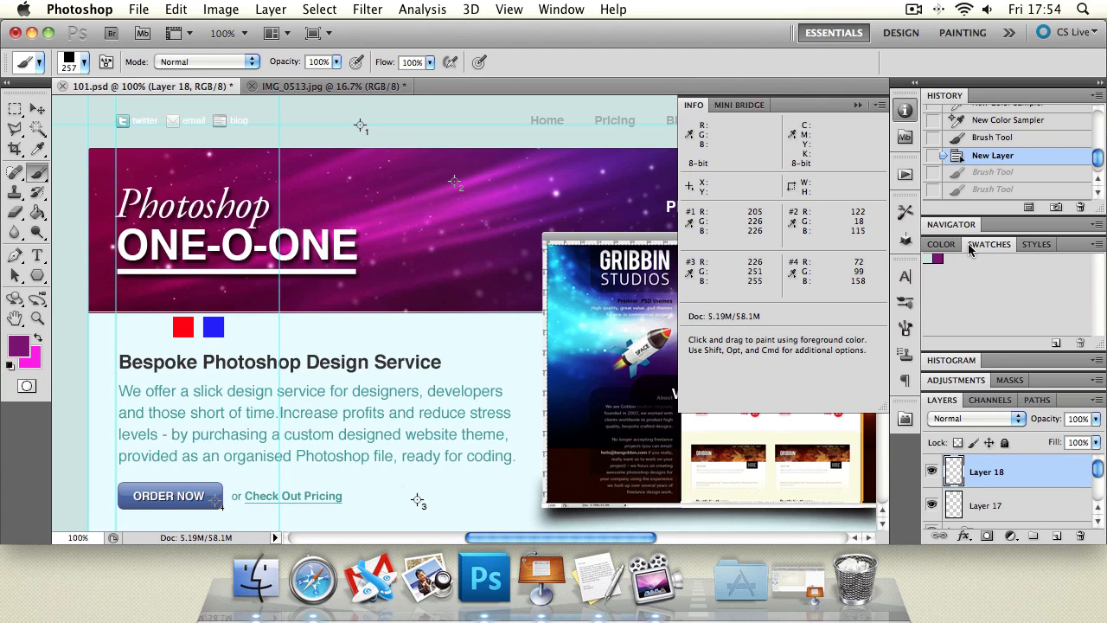
click(1097, 246)
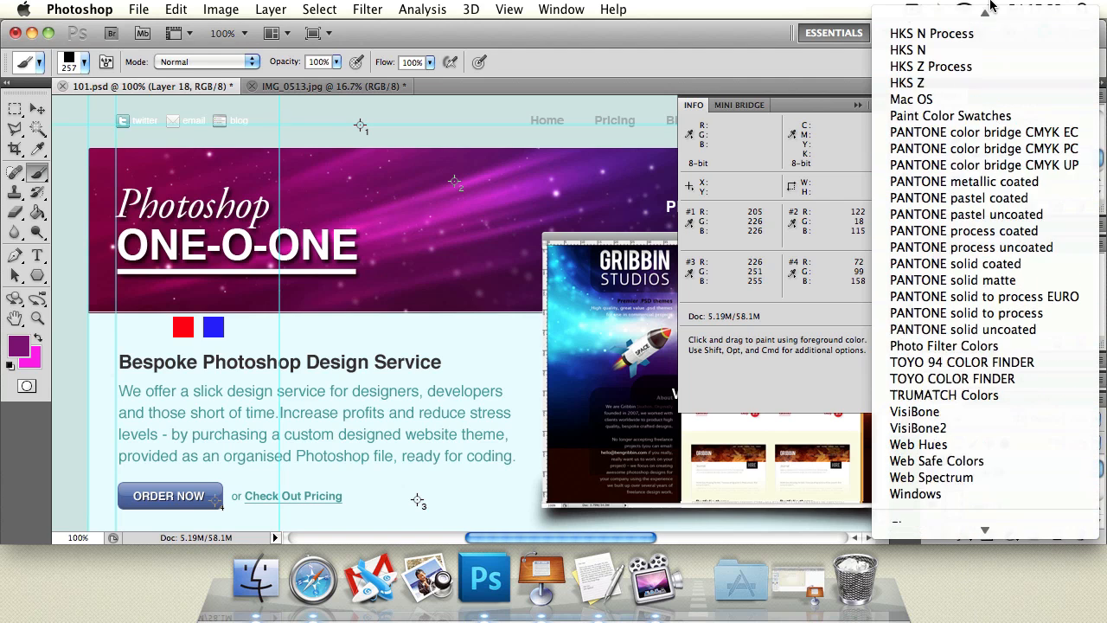
click(804, 104)
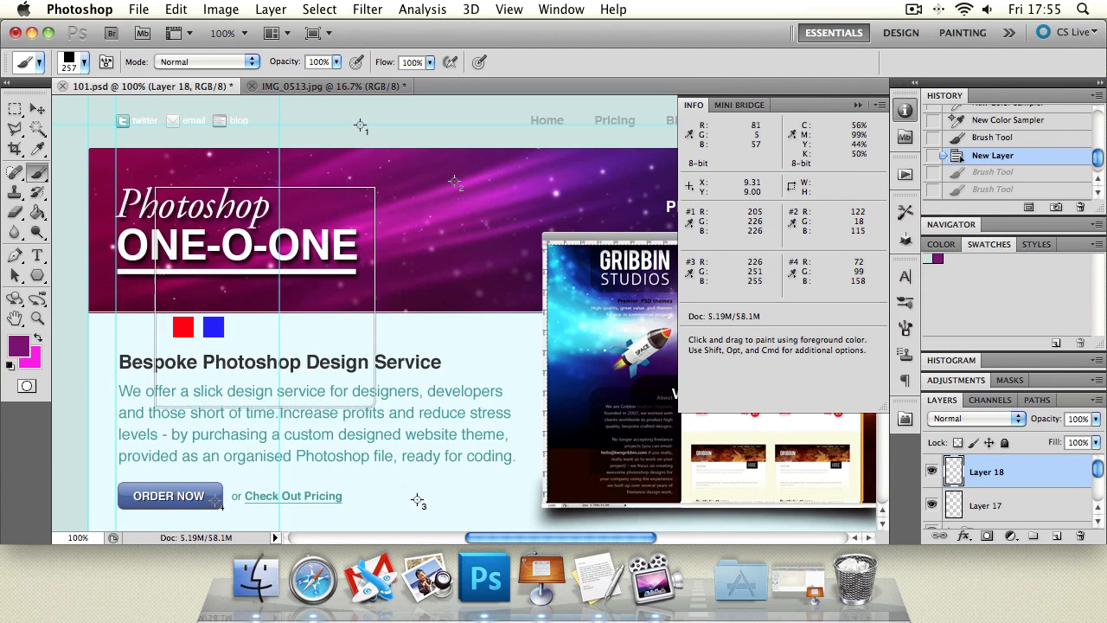
- Sample the dark purple #560334 near the banner's lower edge, save it as swatch "Banner Bottom Color", and leave the foreground colour unchanged
click(18, 346)
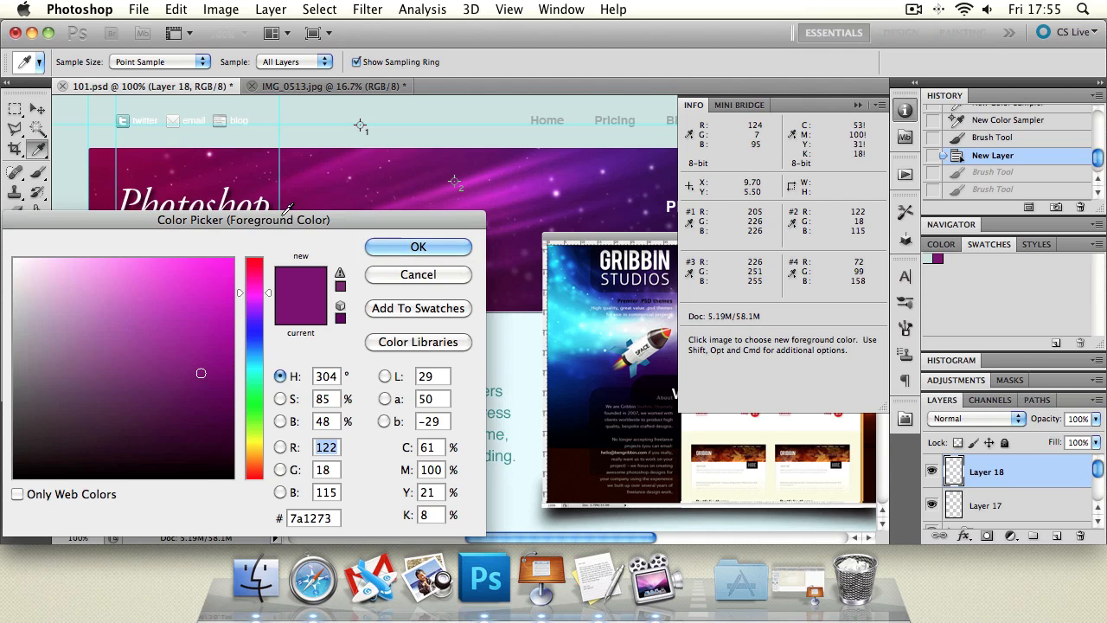
drag(290, 219, 535, 189)
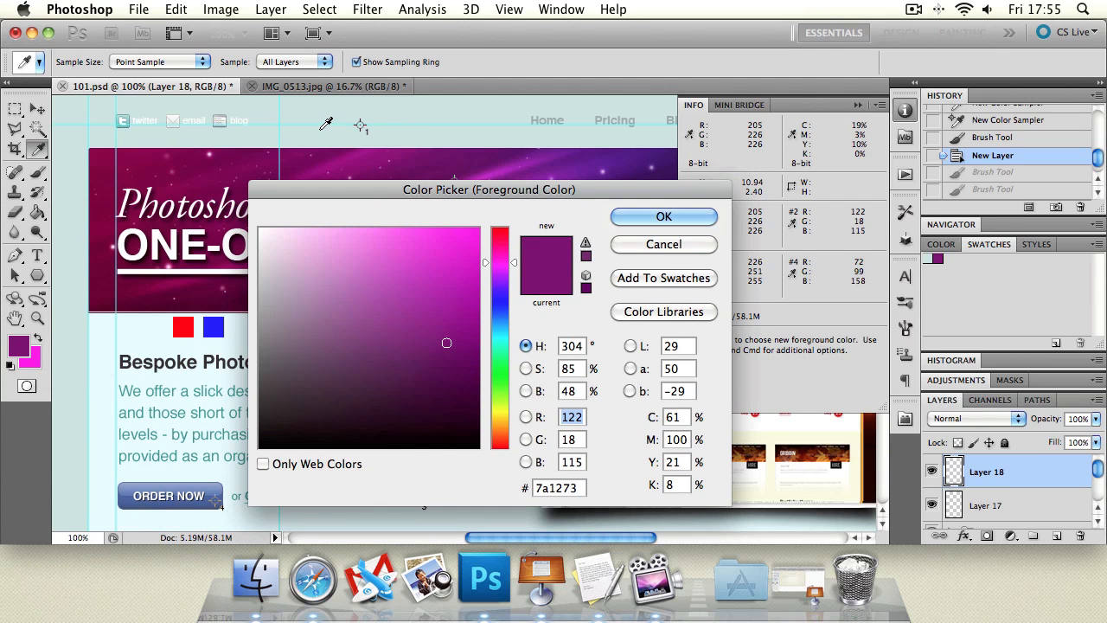
click(195, 292)
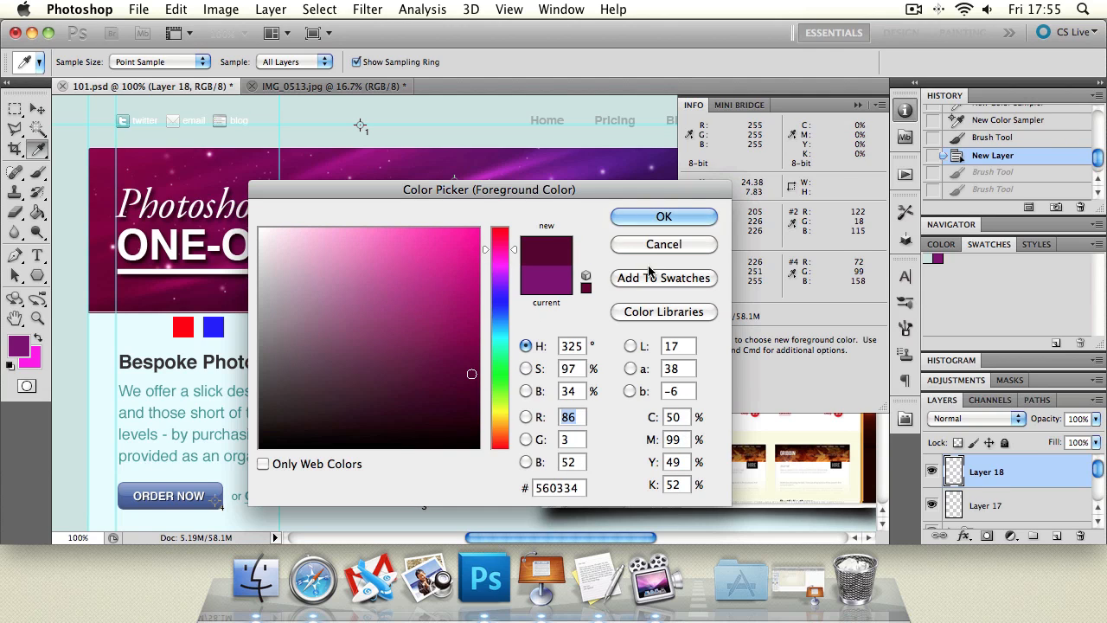
click(652, 278)
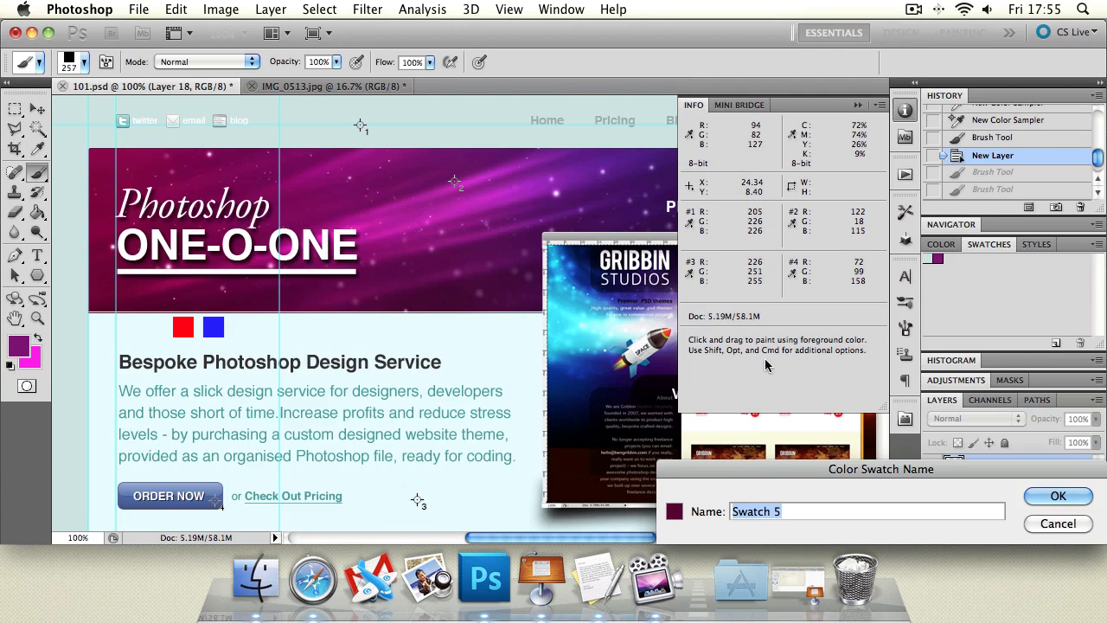
drag(887, 470, 485, 271)
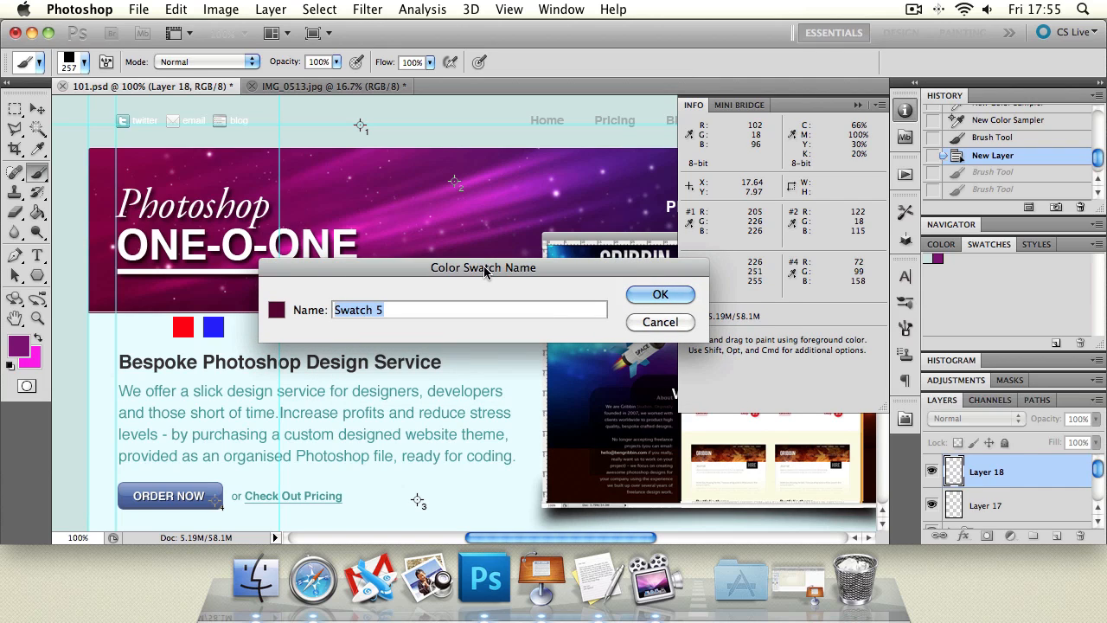
text(Banner Bottom Color)
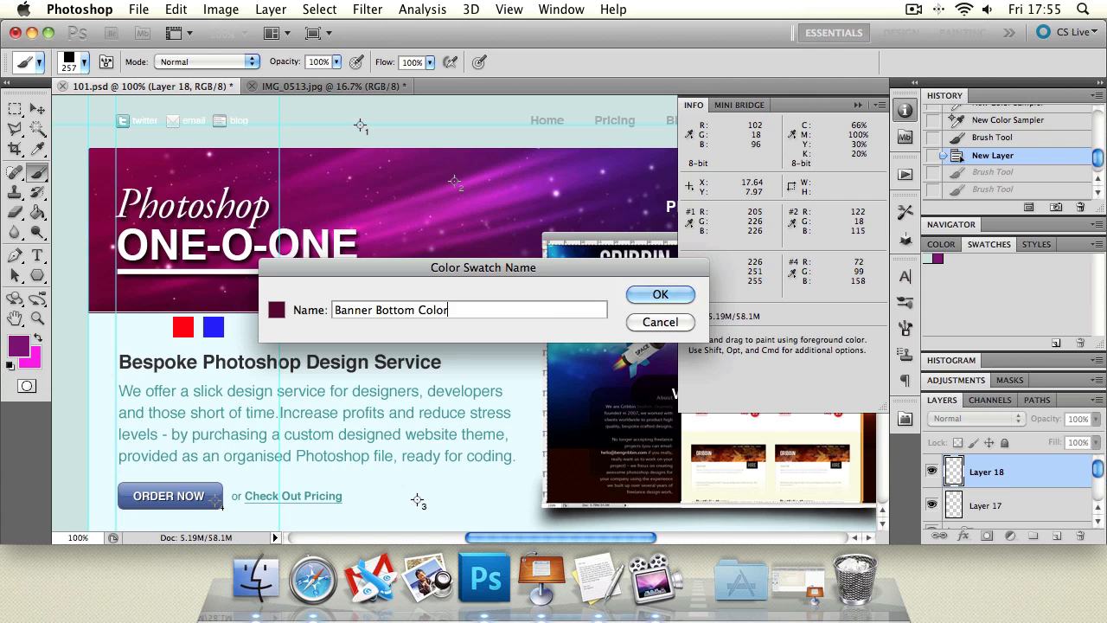
key(Return)
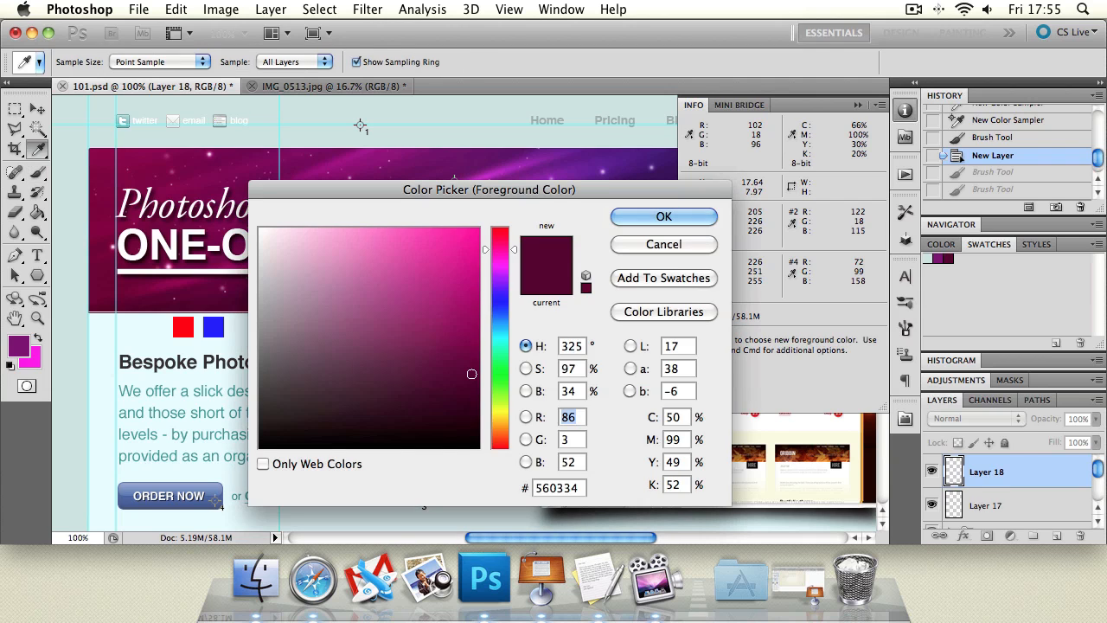
click(663, 244)
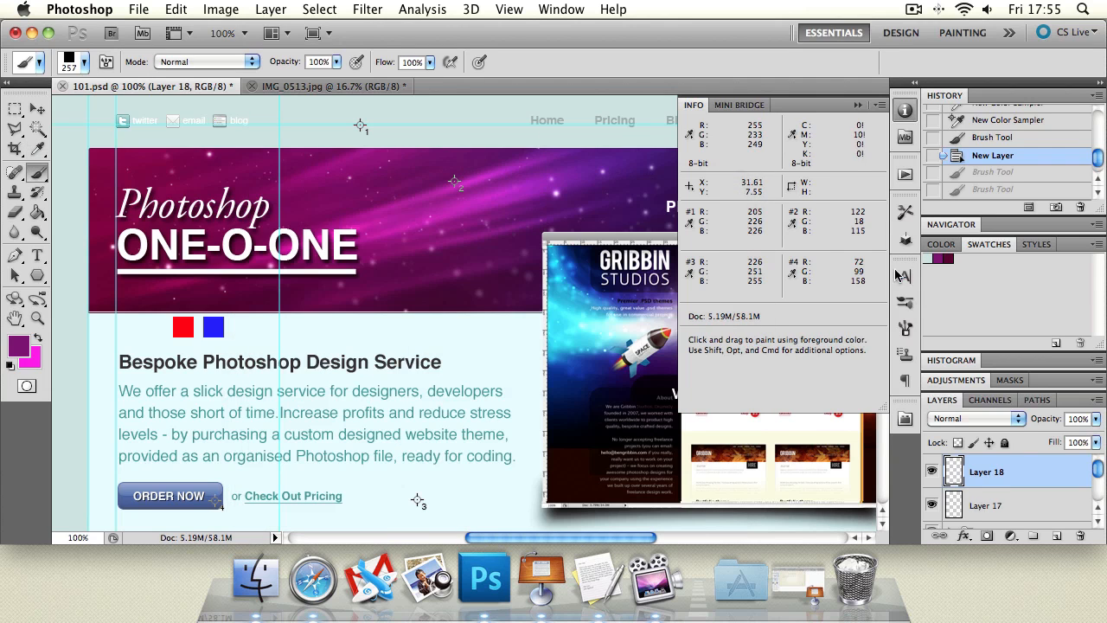
- Set the foreground colour by sampling the pale page background beside the blue square
click(18, 346)
click(233, 333)
click(657, 217)
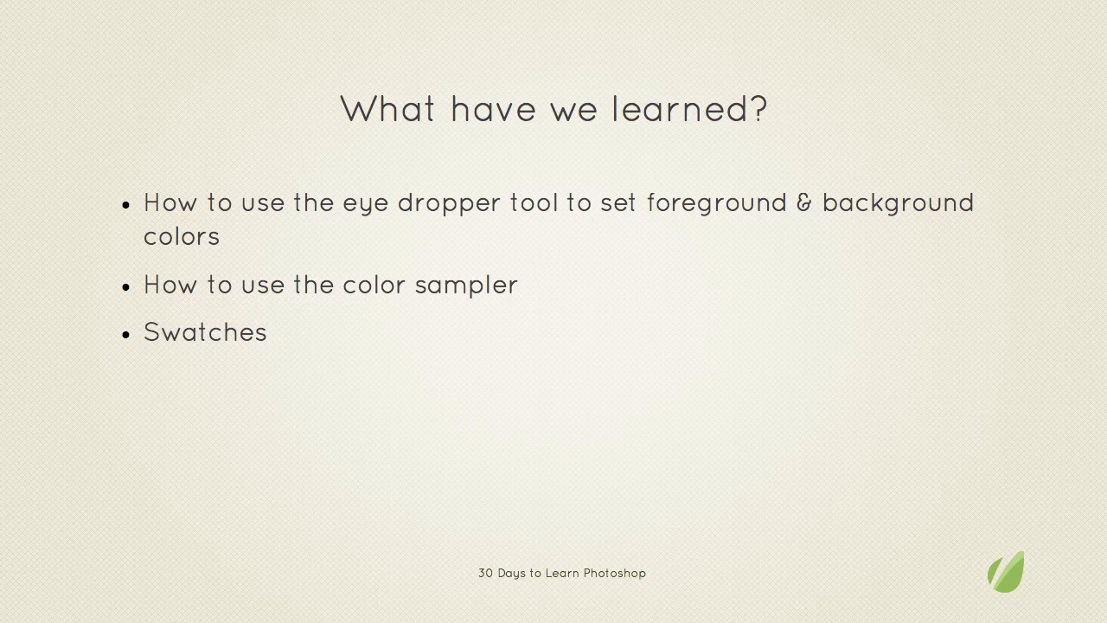
key(Right)
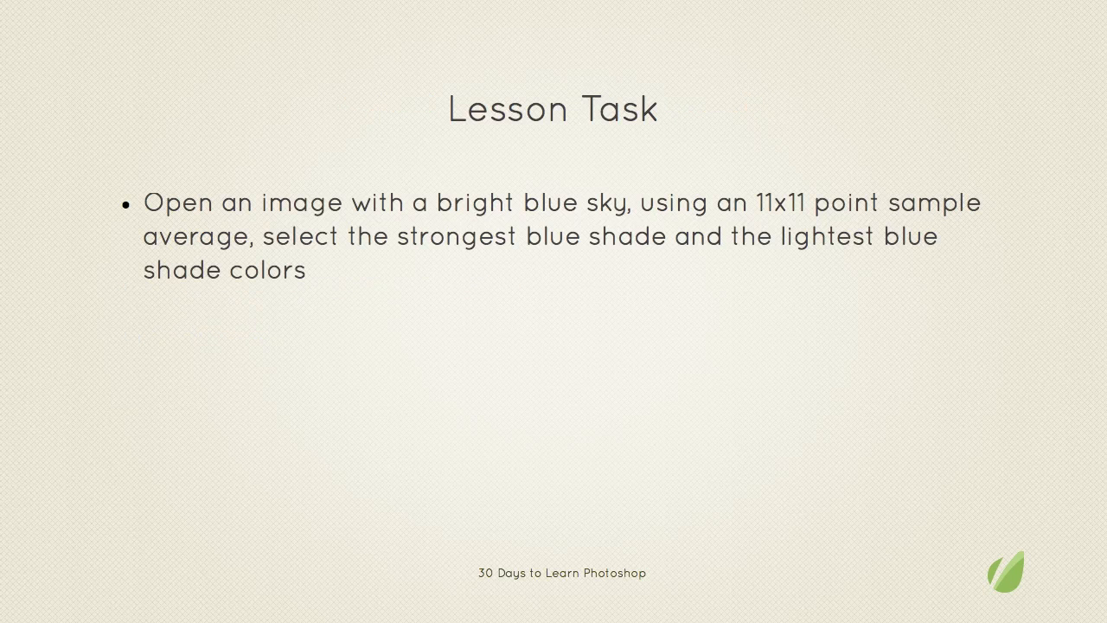